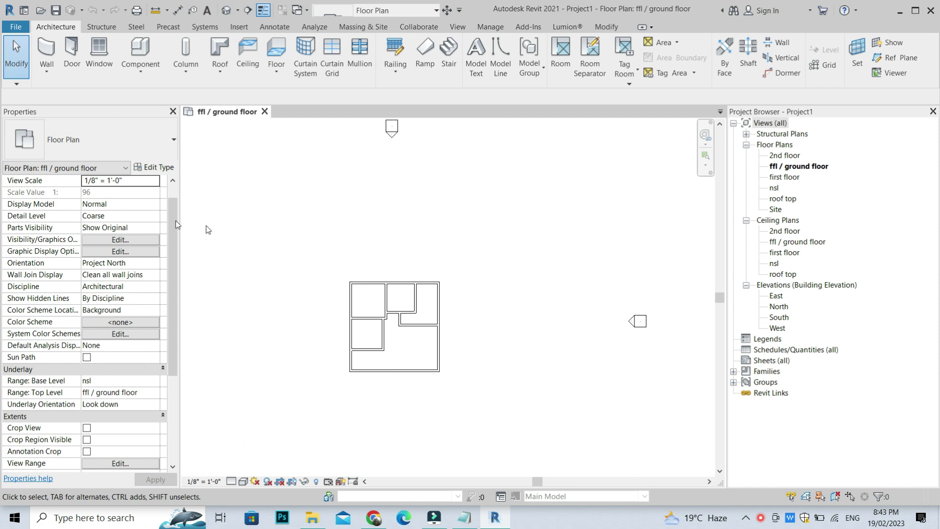
- Check the exterior walls' location line, keeping it at Wall Centerline
{"action": "left_click", "coordinate": [427, 282]}
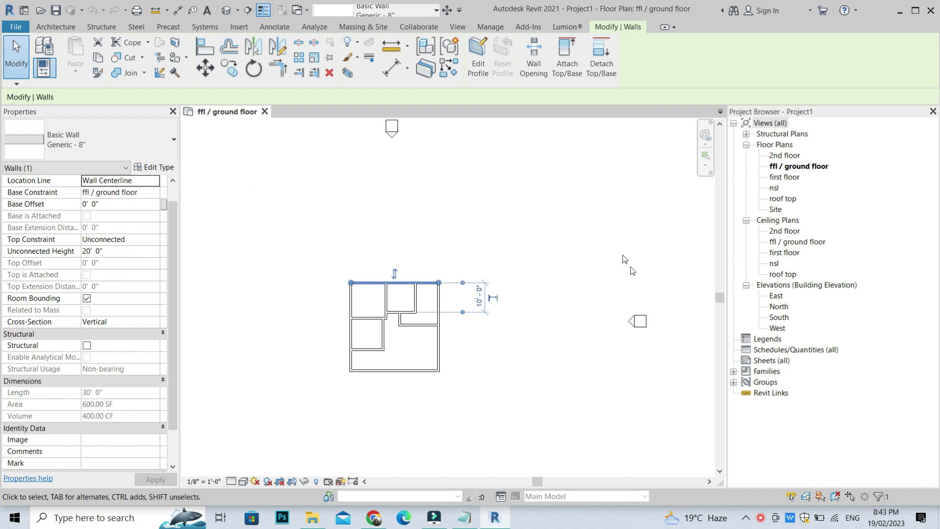
{"action": "left_click", "coordinate": [471, 411]}
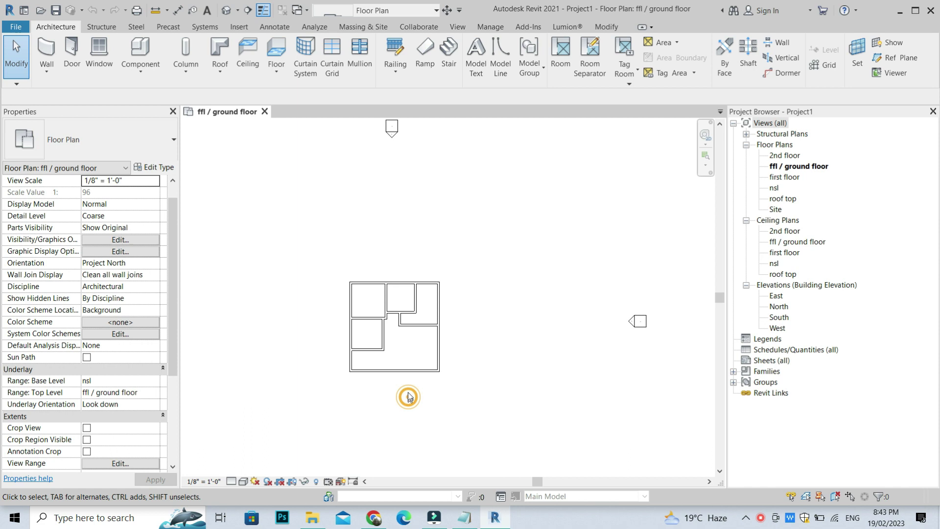
{"action": "left_click", "coordinate": [404, 371]}
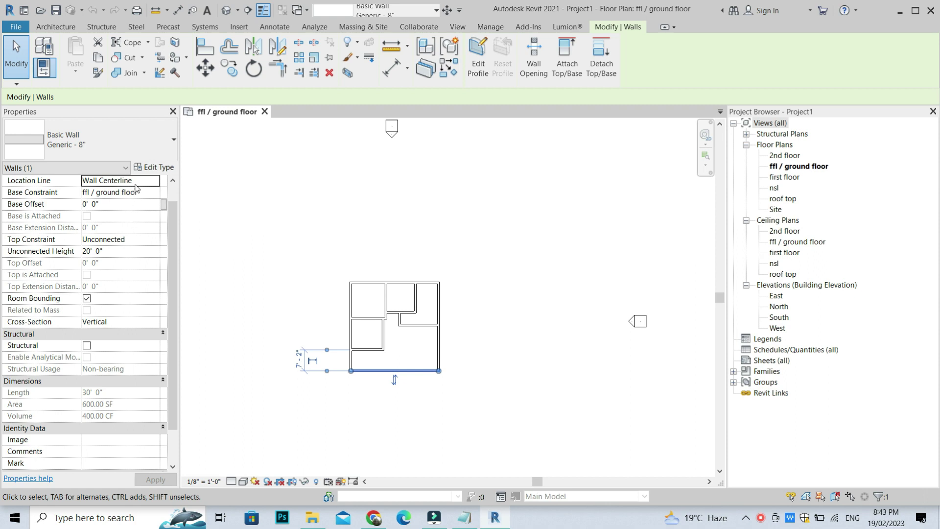
{"action": "left_click", "coordinate": [158, 181]}
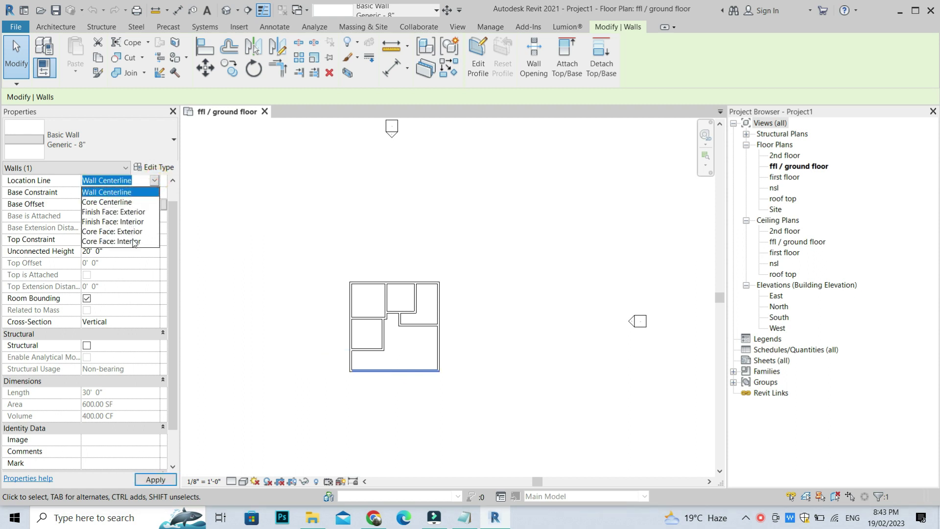
{"action": "left_click", "coordinate": [295, 263]}
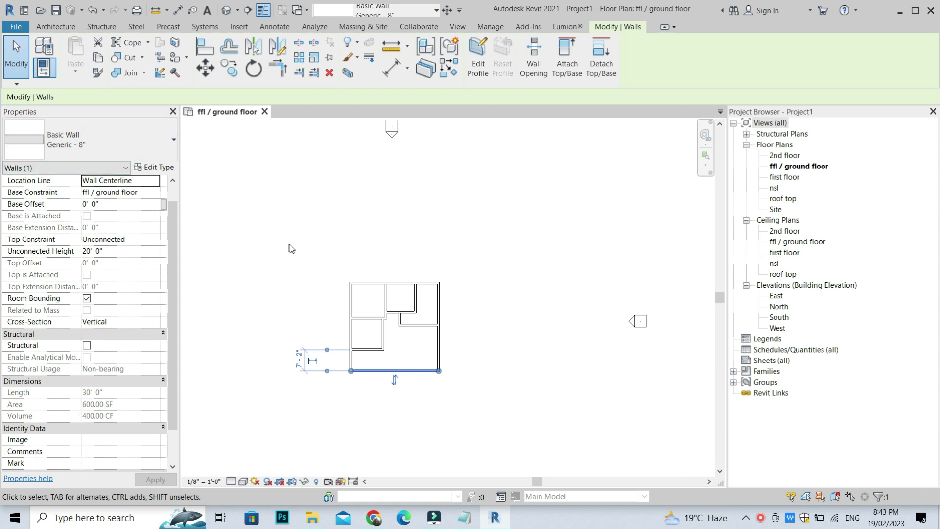
- Cancel the current wall selection and zoom around the floor plan
{"action": "right_click", "coordinate": [344, 214]}
{"action": "left_click", "coordinate": [360, 212]}
{"action": "right_click", "coordinate": [343, 214]}
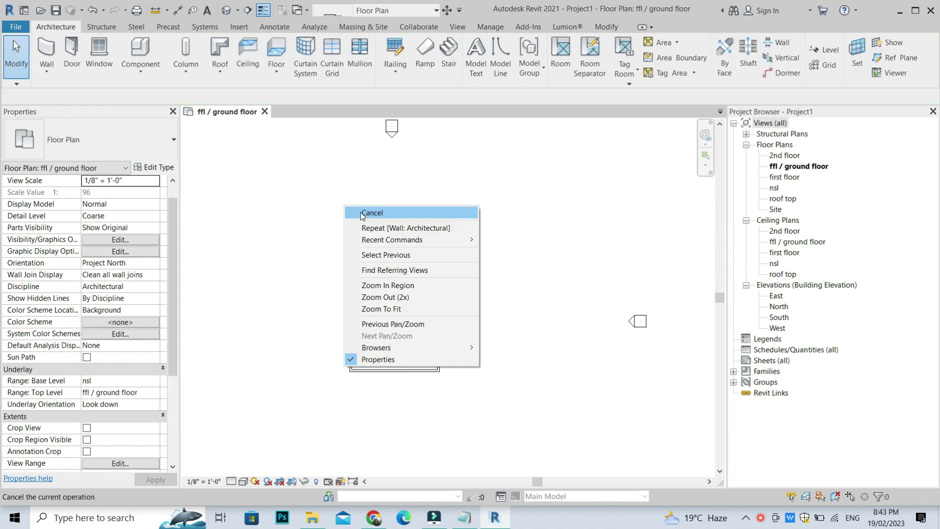
{"action": "left_click", "coordinate": [361, 212]}
{"action": "scroll", "coordinate": [411, 405], "scroll_direction": "up", "scroll_amount": 2}
{"action": "scroll", "coordinate": [300, 321], "scroll_direction": "down", "scroll_amount": 2}
{"action": "scroll", "coordinate": [283, 233], "scroll_direction": "down", "scroll_amount": 1}
{"action": "scroll", "coordinate": [282, 234], "scroll_direction": "up", "scroll_amount": 1}
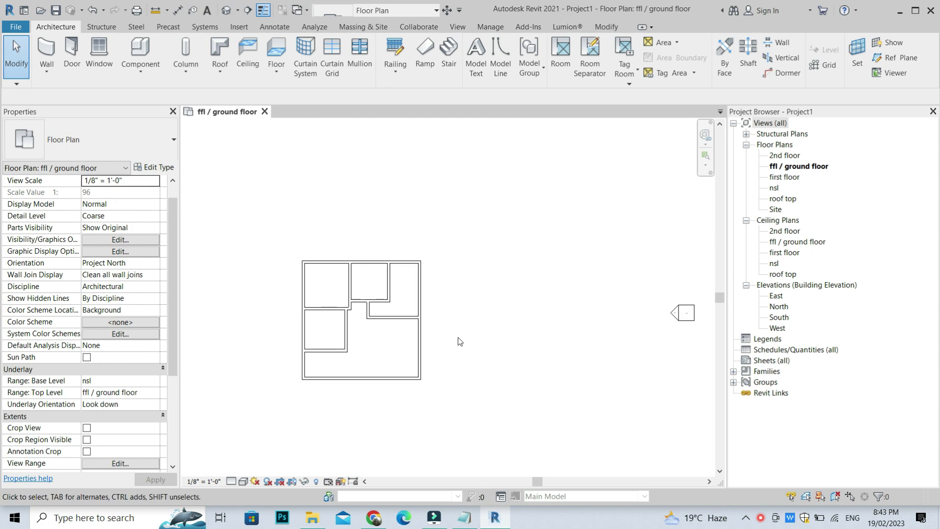
{"action": "scroll", "coordinate": [416, 335], "scroll_direction": "up", "scroll_amount": 2}
{"action": "scroll", "coordinate": [463, 338], "scroll_direction": "down", "scroll_amount": 3}
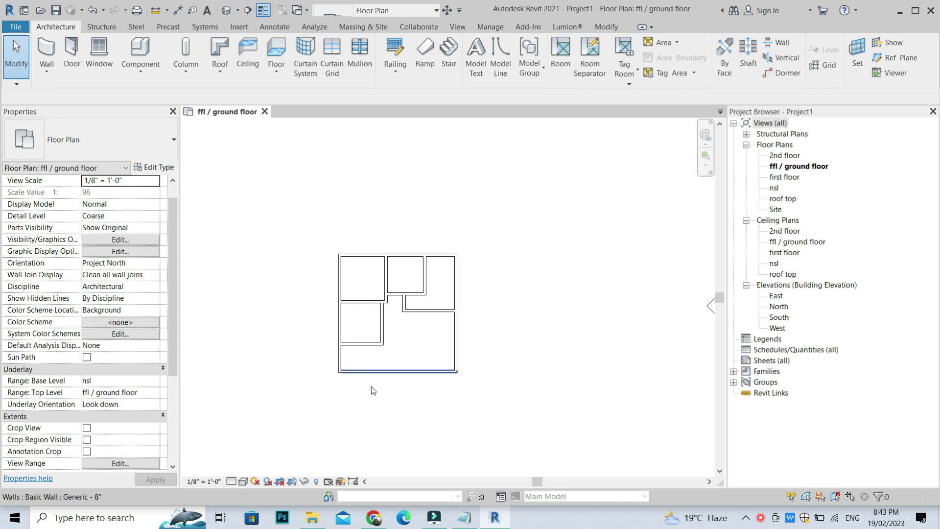
{"action": "scroll", "coordinate": [370, 386], "scroll_direction": "up", "scroll_amount": 3}
- Select the bottom exterior wall to inspect its temporary dimensions, then deselect it
{"action": "left_click", "coordinate": [360, 359]}
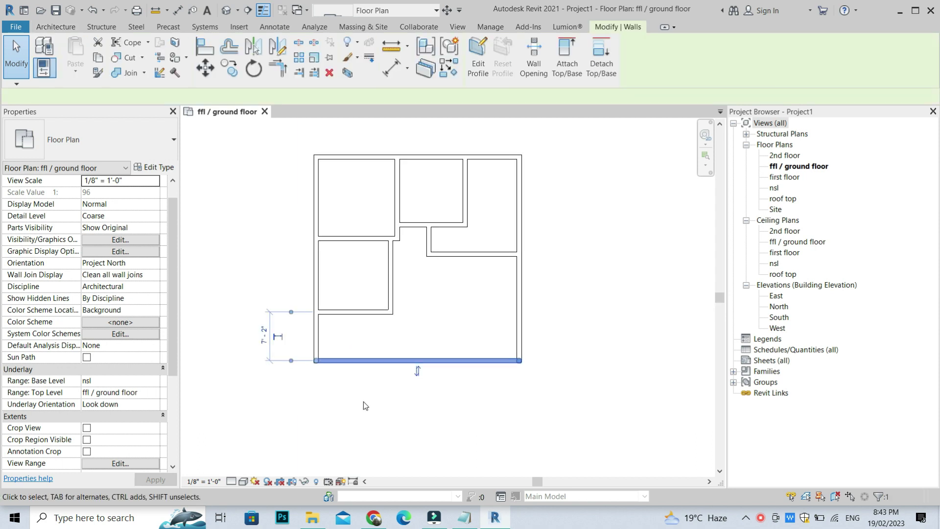
{"action": "scroll", "coordinate": [295, 406], "scroll_direction": "up", "scroll_amount": 1}
{"action": "scroll", "coordinate": [315, 368], "scroll_direction": "up", "scroll_amount": 1}
{"action": "scroll", "coordinate": [334, 360], "scroll_direction": "up", "scroll_amount": 1}
{"action": "scroll", "coordinate": [317, 382], "scroll_direction": "down", "scroll_amount": 1}
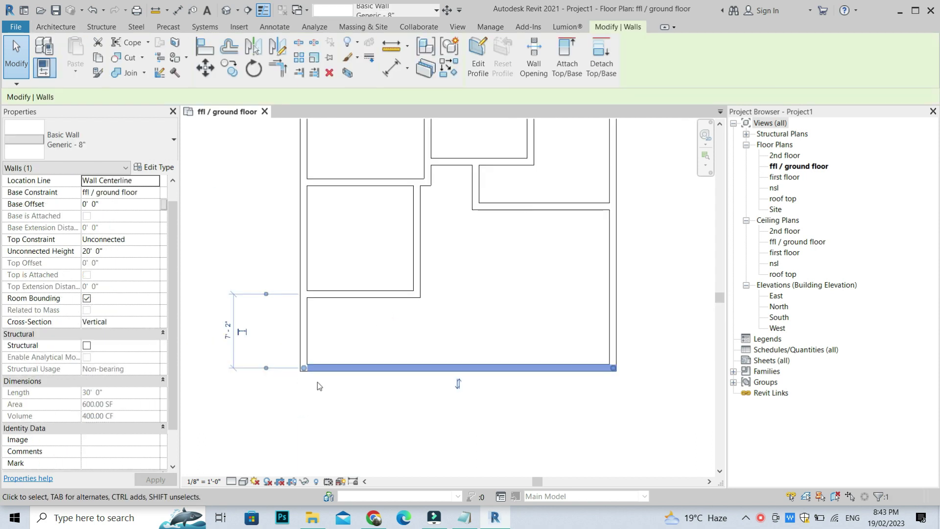
{"action": "scroll", "coordinate": [272, 373], "scroll_direction": "up", "scroll_amount": 2}
{"action": "scroll", "coordinate": [343, 377], "scroll_direction": "down", "scroll_amount": 2}
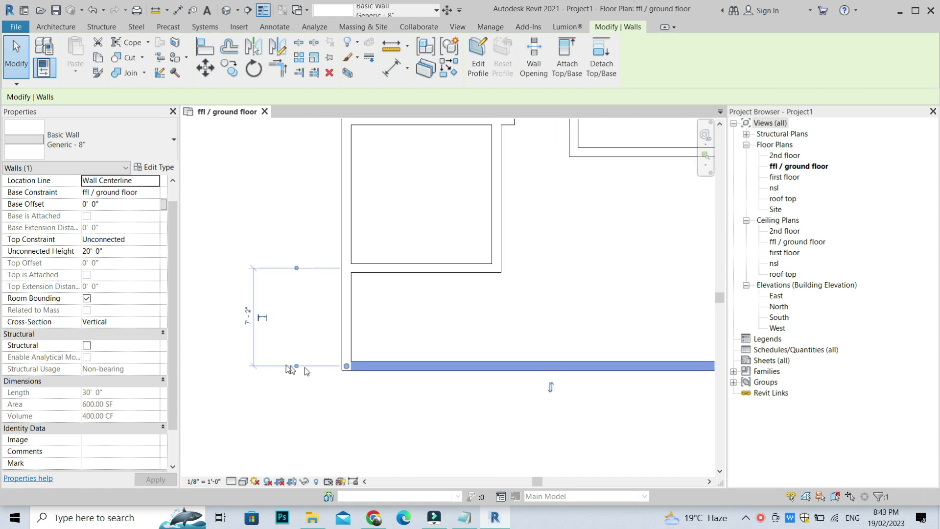
{"action": "scroll", "coordinate": [252, 259], "scroll_direction": "up", "scroll_amount": 1}
{"action": "scroll", "coordinate": [333, 272], "scroll_direction": "up", "scroll_amount": 1}
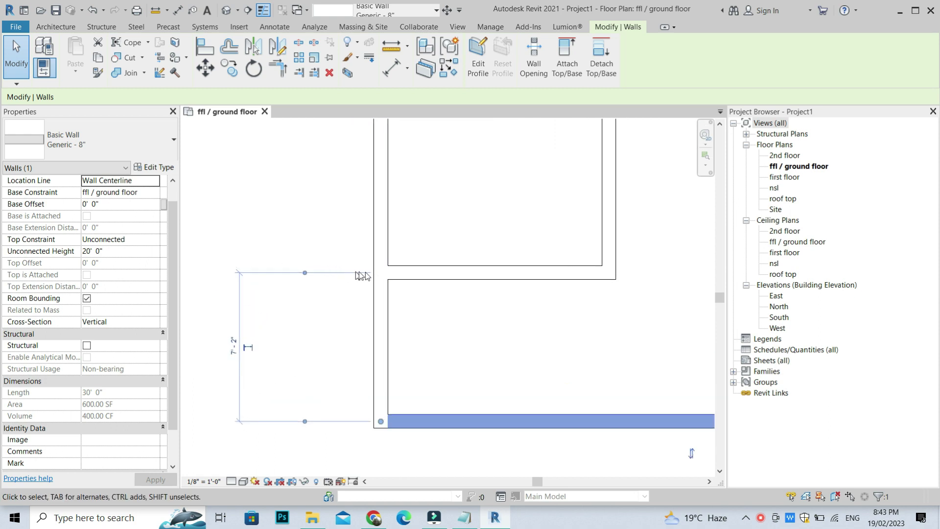
{"action": "scroll", "coordinate": [339, 393], "scroll_direction": "down", "scroll_amount": 2}
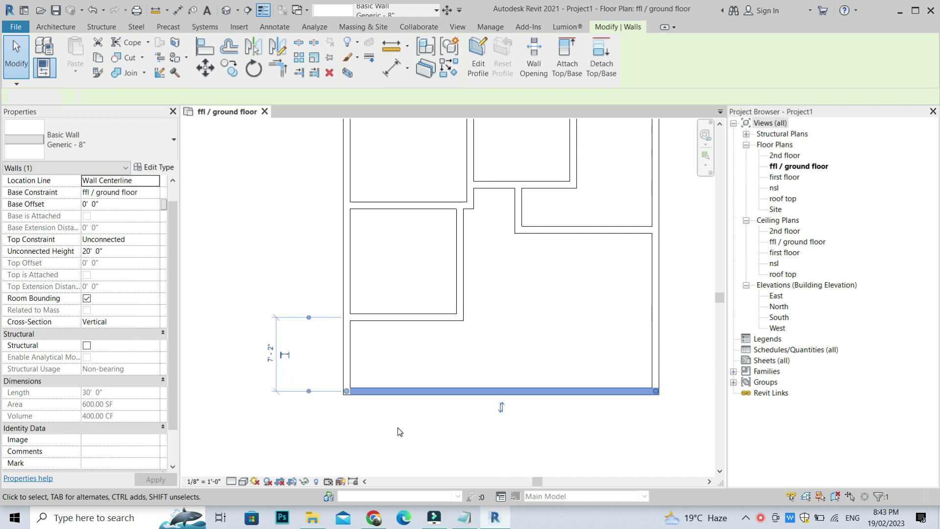
{"action": "left_click", "coordinate": [398, 427]}
{"action": "left_click", "coordinate": [396, 394]}
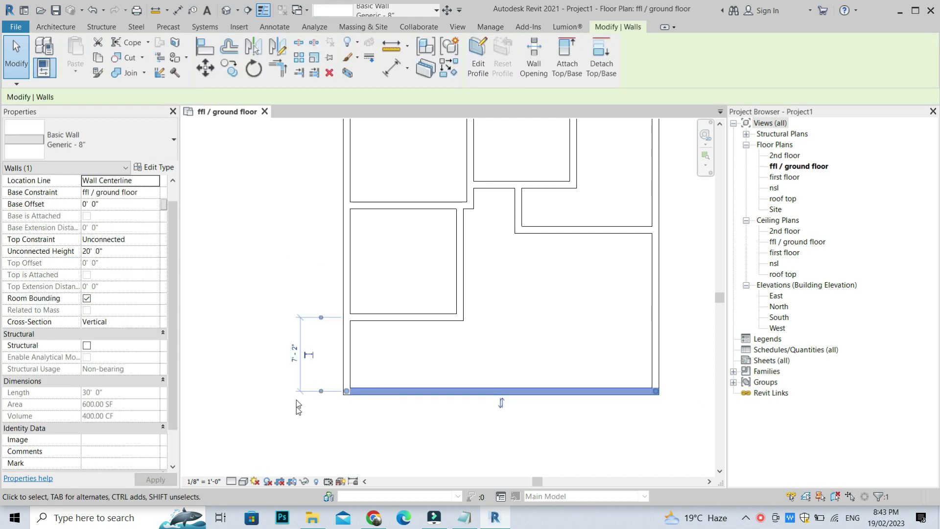
{"action": "scroll", "coordinate": [296, 351], "scroll_direction": "up", "scroll_amount": 1}
{"action": "scroll", "coordinate": [293, 349], "scroll_direction": "down", "scroll_amount": 2}
{"action": "left_click", "coordinate": [323, 416]}
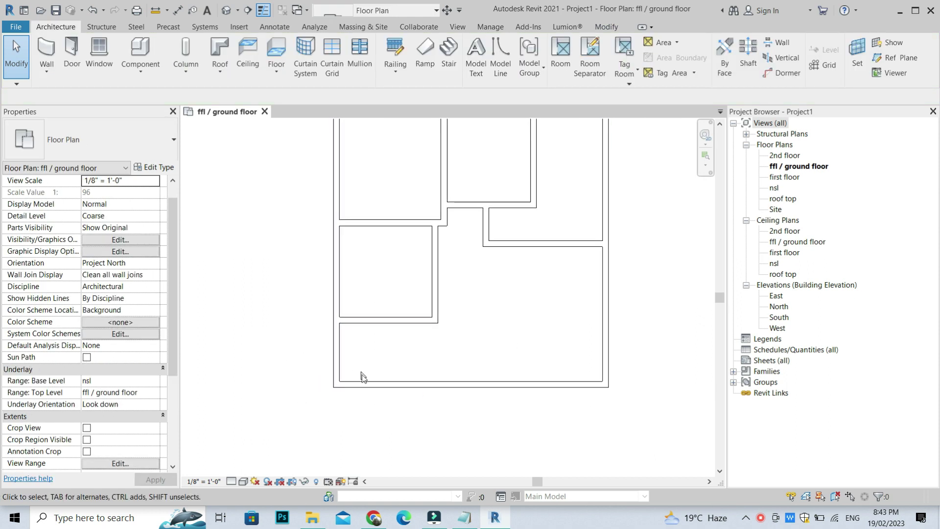
- Measure the house width as 30'-0" from the right wall to the left wall
{"action": "left_click", "coordinate": [336, 365]}
{"action": "scroll", "coordinate": [317, 366], "scroll_direction": "down", "scroll_amount": 1}
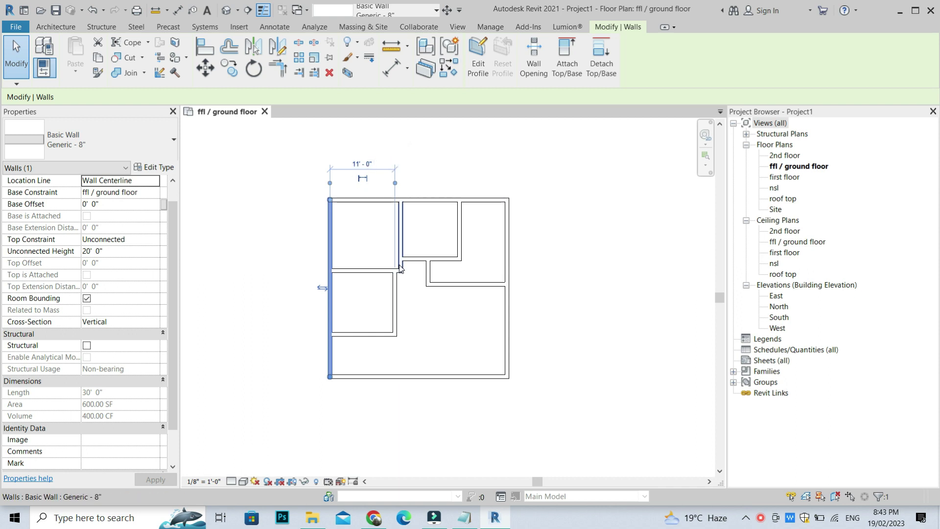
{"action": "left_click", "coordinate": [506, 357]}
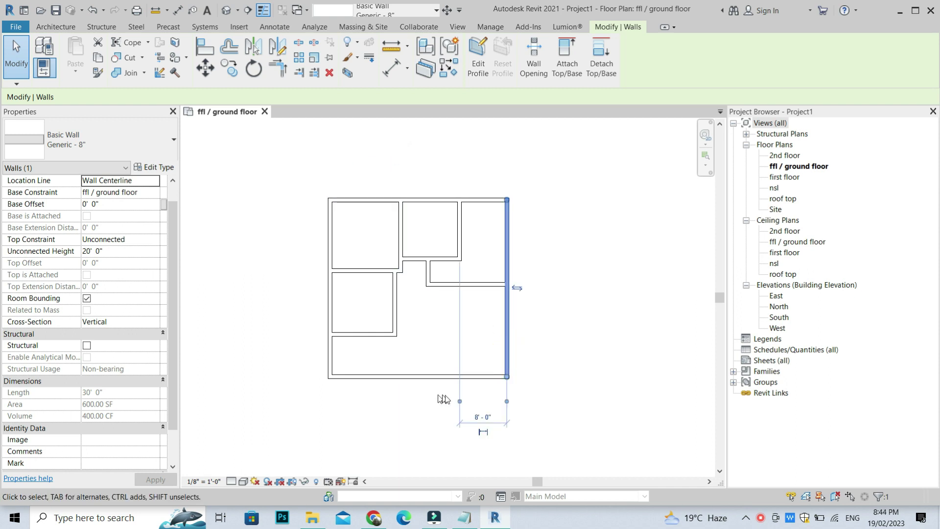
{"action": "left_click_drag", "start_coordinate": [459, 401], "coordinate": [328, 401]}
{"action": "scroll", "coordinate": [430, 441], "scroll_direction": "up", "scroll_amount": 1}
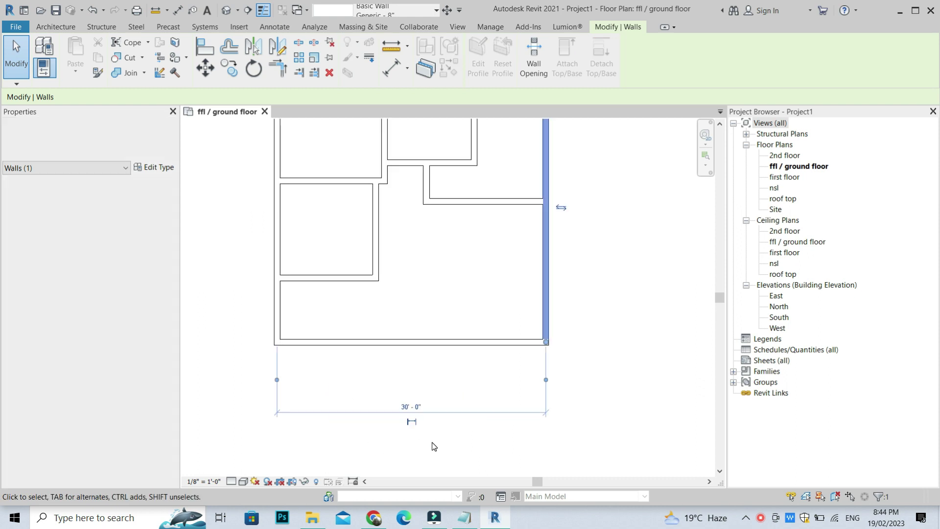
{"action": "scroll", "coordinate": [432, 442], "scroll_direction": "down", "scroll_amount": 1}
- Measure the house depth as 30'-0" from the top wall to the bottom wall
{"action": "left_click", "coordinate": [415, 367]}
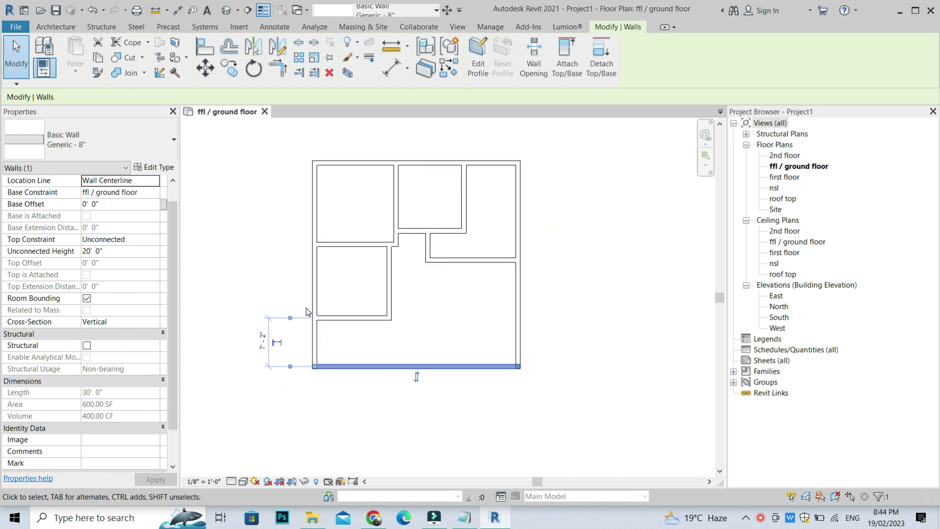
{"action": "left_click", "coordinate": [320, 236]}
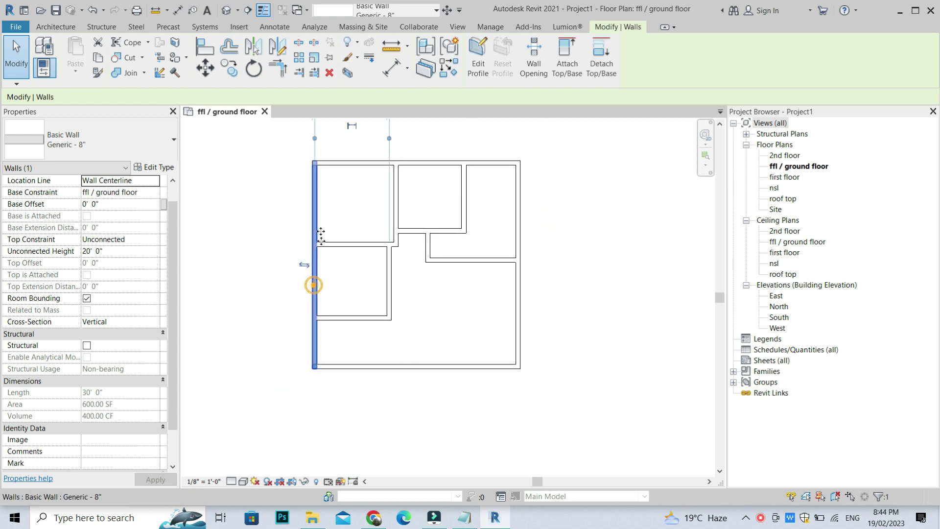
{"action": "scroll", "coordinate": [300, 320], "scroll_direction": "down", "scroll_amount": 1}
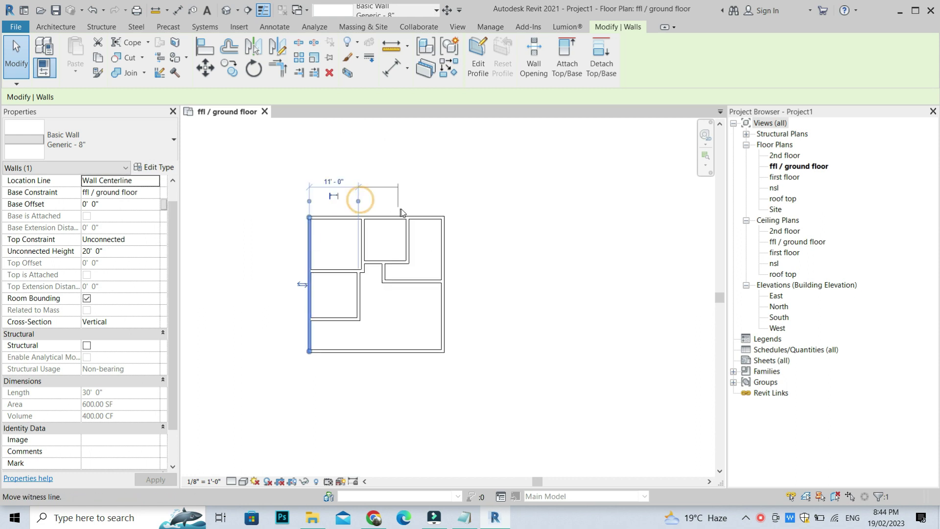
{"action": "left_click", "coordinate": [379, 217]}
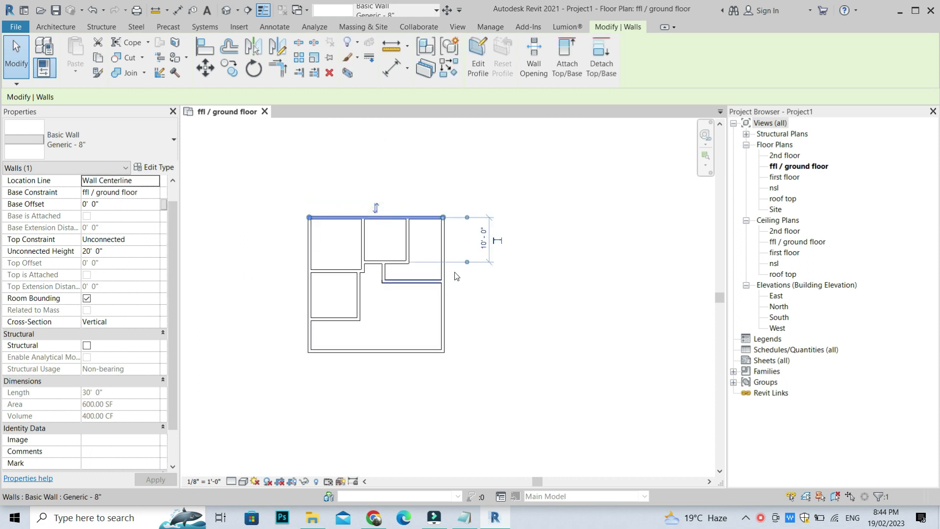
{"action": "left_click_drag", "start_coordinate": [466, 262], "coordinate": [441, 351]}
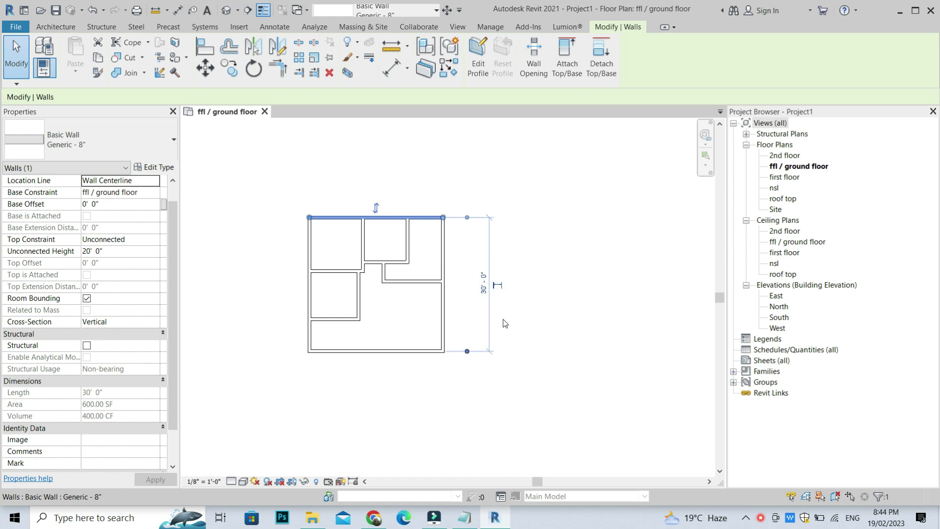
{"action": "scroll", "coordinate": [412, 354], "scroll_direction": "up", "scroll_amount": 2}
{"action": "scroll", "coordinate": [412, 353], "scroll_direction": "up", "scroll_amount": 2}
{"action": "scroll", "coordinate": [434, 380], "scroll_direction": "down", "scroll_amount": 2}
{"action": "scroll", "coordinate": [435, 379], "scroll_direction": "up", "scroll_amount": 5}
{"action": "scroll", "coordinate": [487, 376], "scroll_direction": "down", "scroll_amount": 2}
{"action": "scroll", "coordinate": [458, 404], "scroll_direction": "down", "scroll_amount": 1}
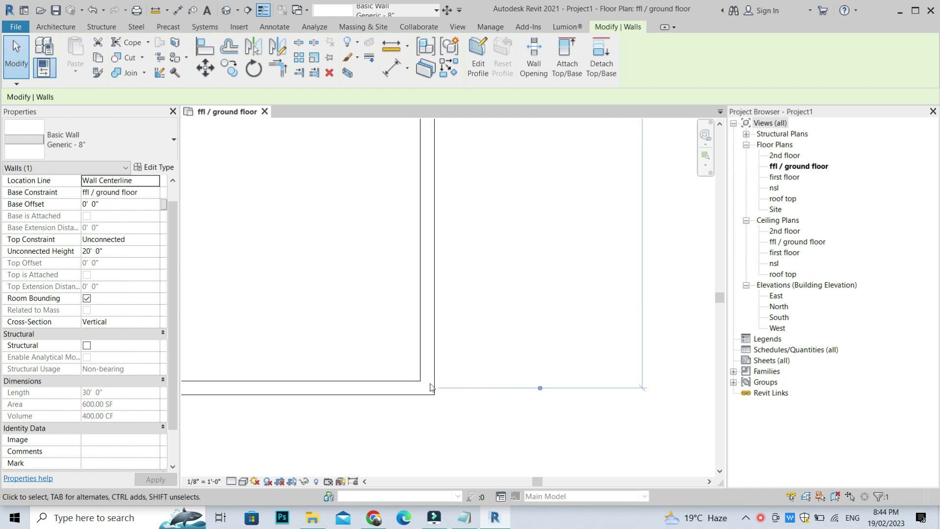
- Clear the wall selection and bring up the Manage tab
{"action": "scroll", "coordinate": [435, 394], "scroll_direction": "down", "scroll_amount": 2}
{"action": "scroll", "coordinate": [477, 355], "scroll_direction": "down", "scroll_amount": 2}
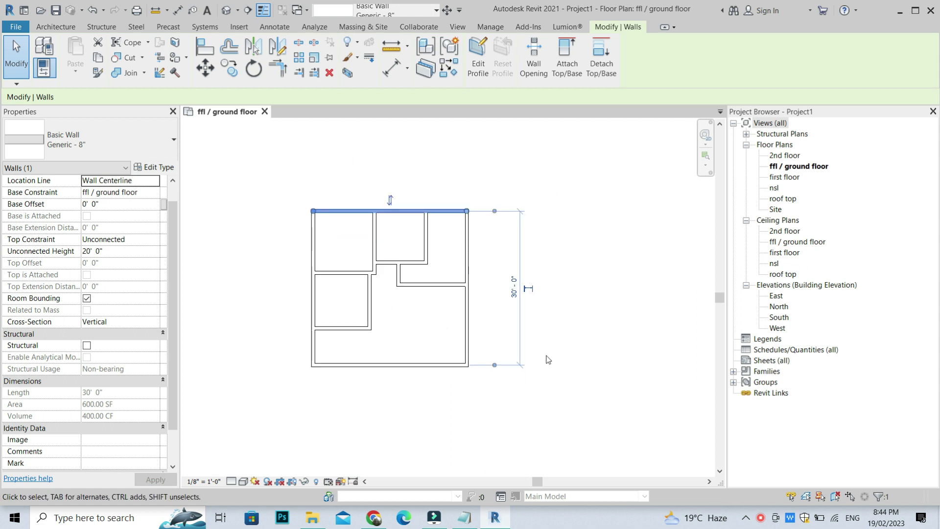
{"action": "scroll", "coordinate": [467, 212], "scroll_direction": "up", "scroll_amount": 3}
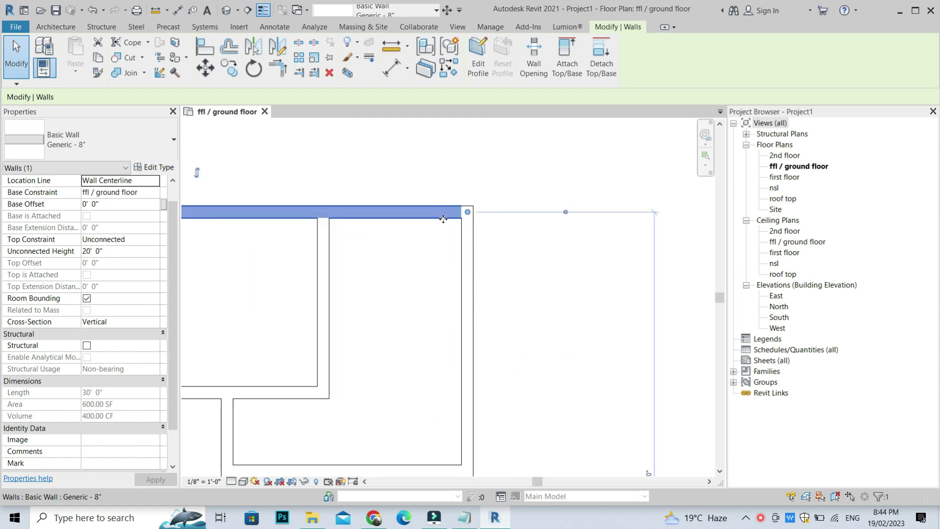
{"action": "scroll", "coordinate": [443, 219], "scroll_direction": "down", "scroll_amount": 3}
{"action": "left_click", "coordinate": [451, 167]}
{"action": "left_click", "coordinate": [486, 28]}
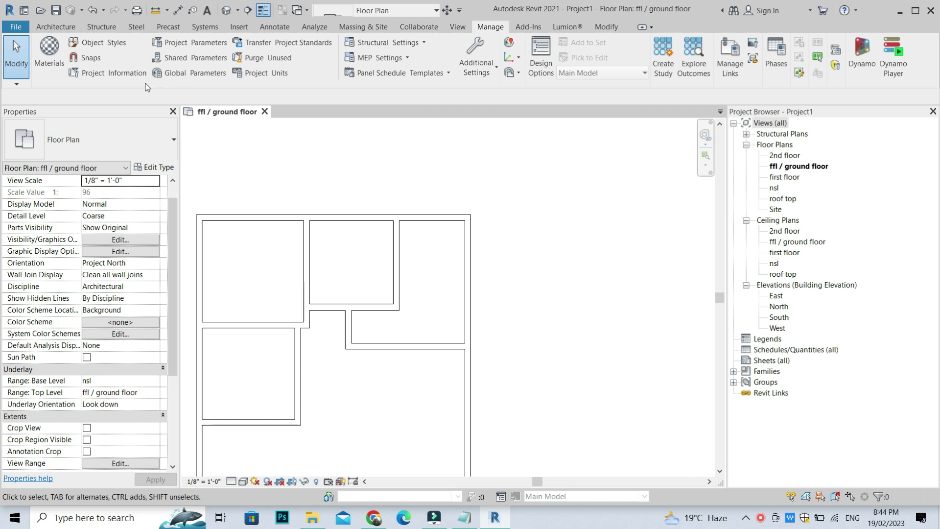
- Set temporary dimensions to measure walls from Faces instead of Center of Core
{"action": "left_click", "coordinate": [114, 77]}
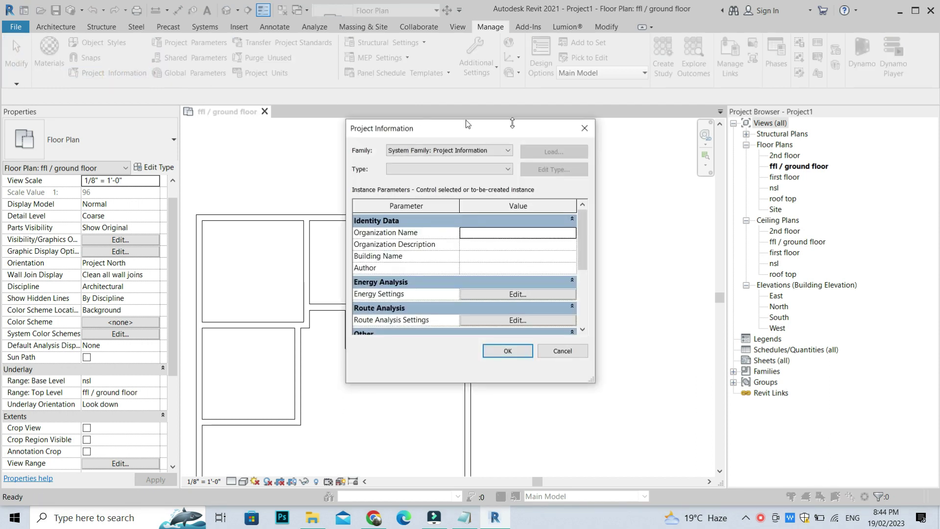
{"action": "left_click", "coordinate": [584, 128]}
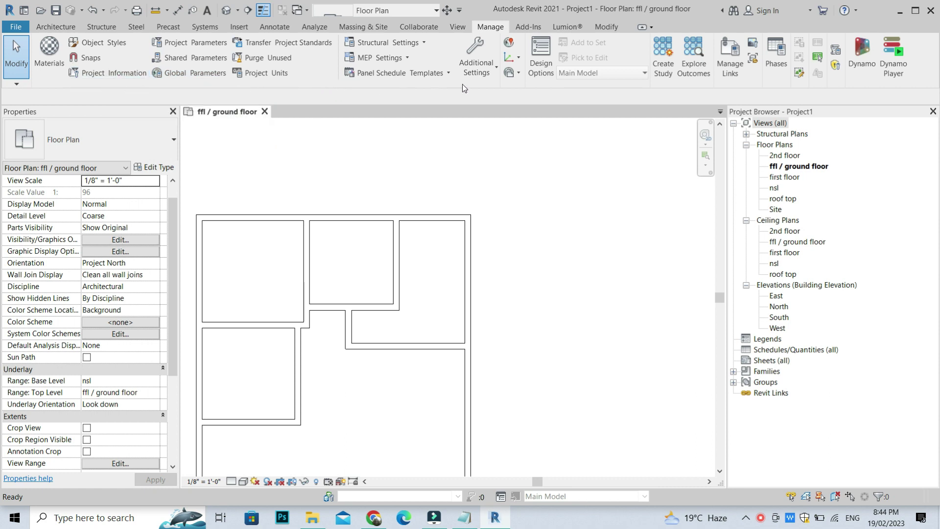
{"action": "left_click", "coordinate": [479, 73]}
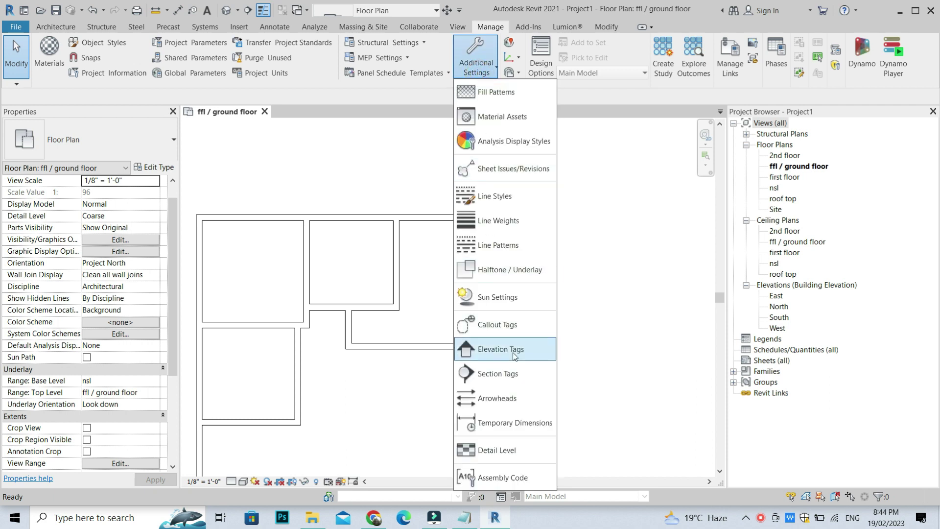
{"action": "left_click", "coordinate": [513, 424]}
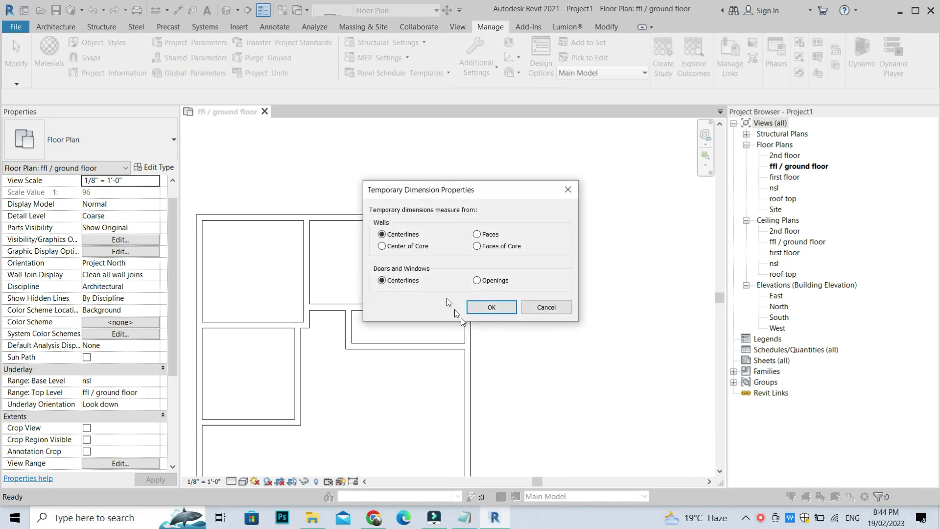
{"action": "left_click", "coordinate": [391, 246]}
{"action": "left_click", "coordinate": [484, 233]}
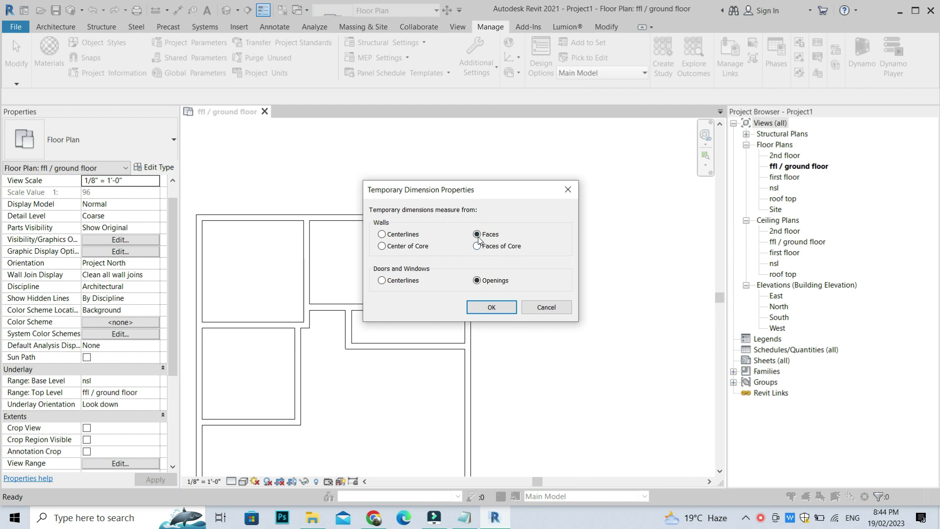
{"action": "left_click", "coordinate": [503, 307]}
- Select a wall to confirm its temporary dimensions now read from wall faces
{"action": "scroll", "coordinate": [490, 218], "scroll_direction": "down", "scroll_amount": 2}
{"action": "scroll", "coordinate": [390, 266], "scroll_direction": "up", "scroll_amount": 1}
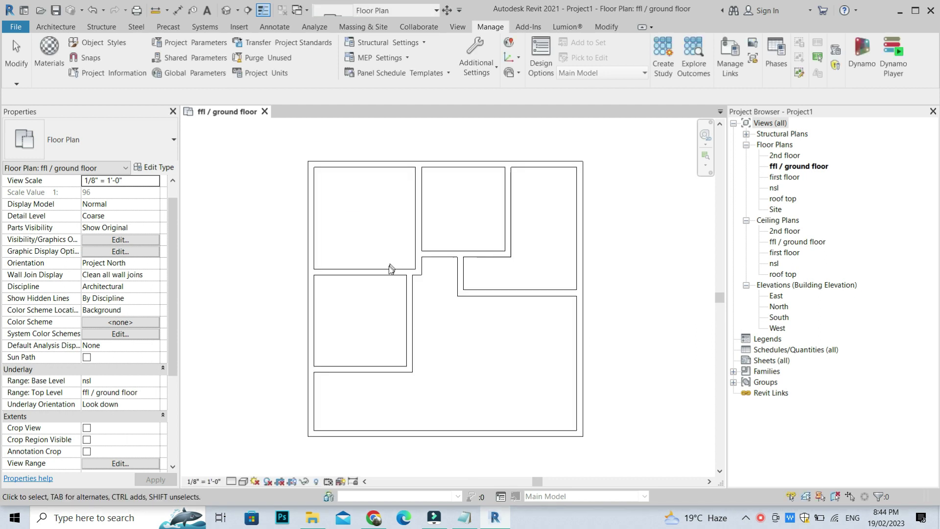
{"action": "scroll", "coordinate": [387, 274], "scroll_direction": "up", "scroll_amount": 3}
{"action": "left_click", "coordinate": [385, 279]}
{"action": "scroll", "coordinate": [299, 244], "scroll_direction": "up", "scroll_amount": 1}
{"action": "scroll", "coordinate": [269, 334], "scroll_direction": "up", "scroll_amount": 1}
{"action": "scroll", "coordinate": [269, 334], "scroll_direction": "up", "scroll_amount": 1}
{"action": "scroll", "coordinate": [274, 434], "scroll_direction": "up", "scroll_amount": 3}
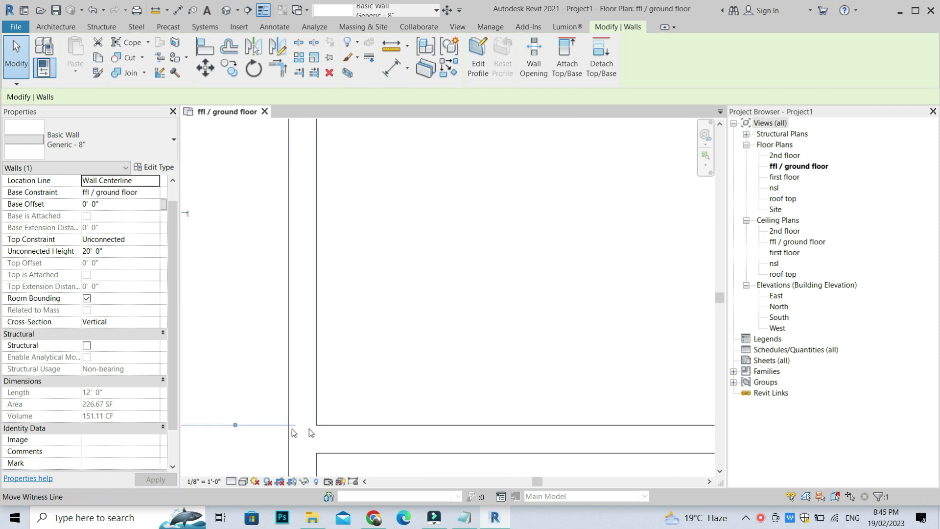
{"action": "scroll", "coordinate": [277, 437], "scroll_direction": "down", "scroll_amount": 3}
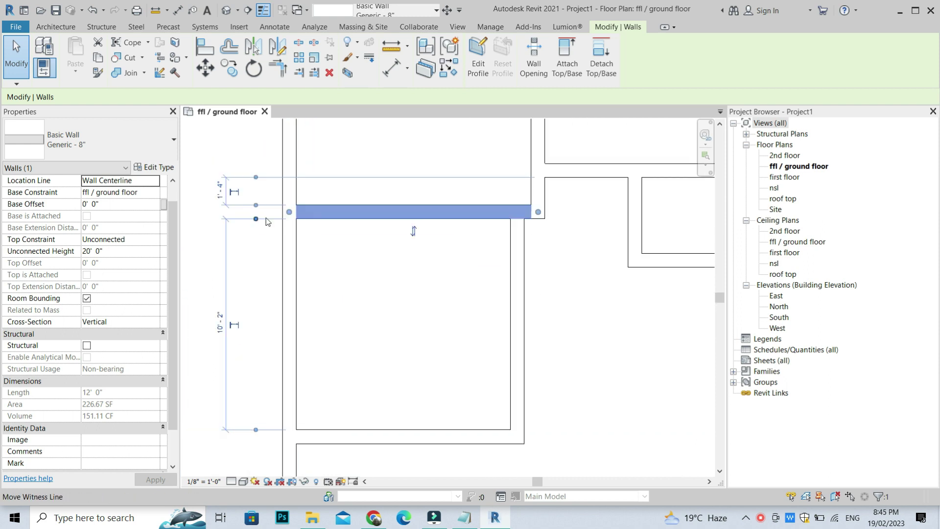
{"action": "left_click", "coordinate": [434, 297]}
{"action": "scroll", "coordinate": [434, 297], "scroll_direction": "down", "scroll_amount": 2}
{"action": "scroll", "coordinate": [452, 294], "scroll_direction": "down", "scroll_amount": 1}
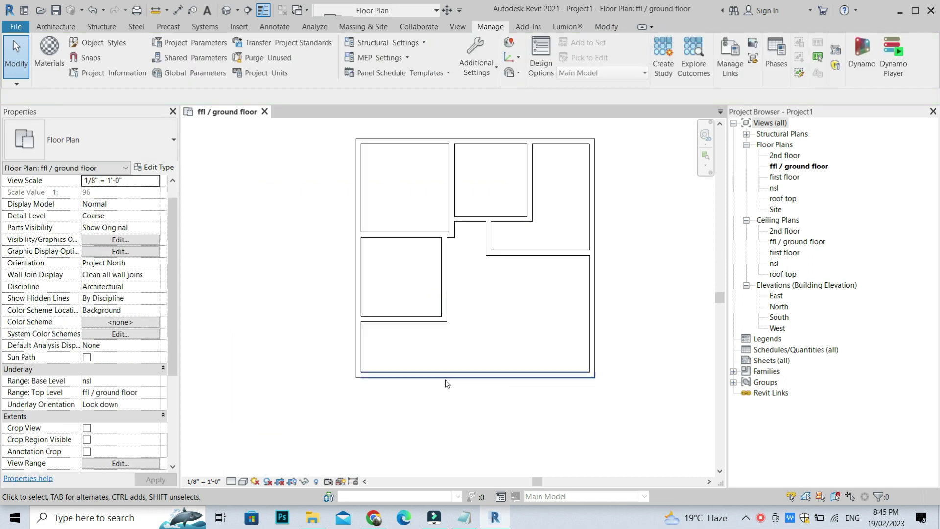
{"action": "scroll", "coordinate": [349, 375], "scroll_direction": "down", "scroll_amount": 2}
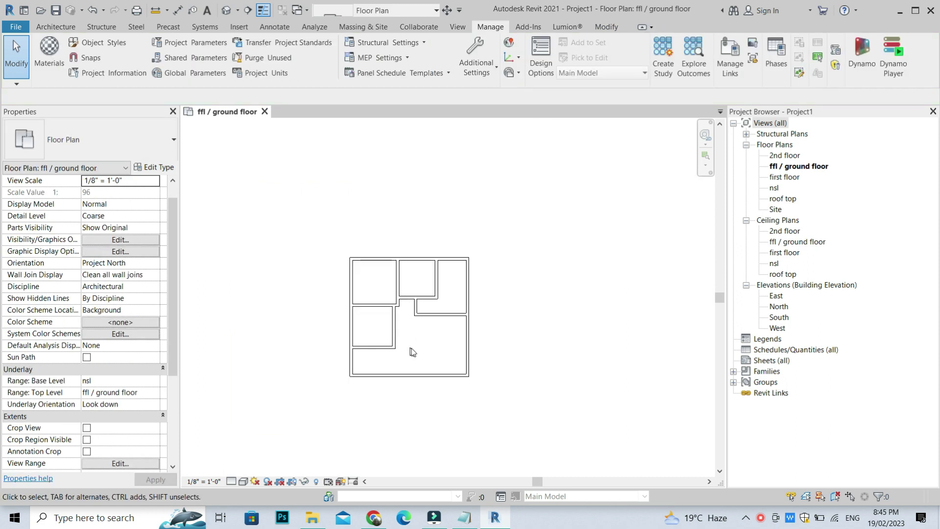
{"action": "left_click", "coordinate": [55, 27]}
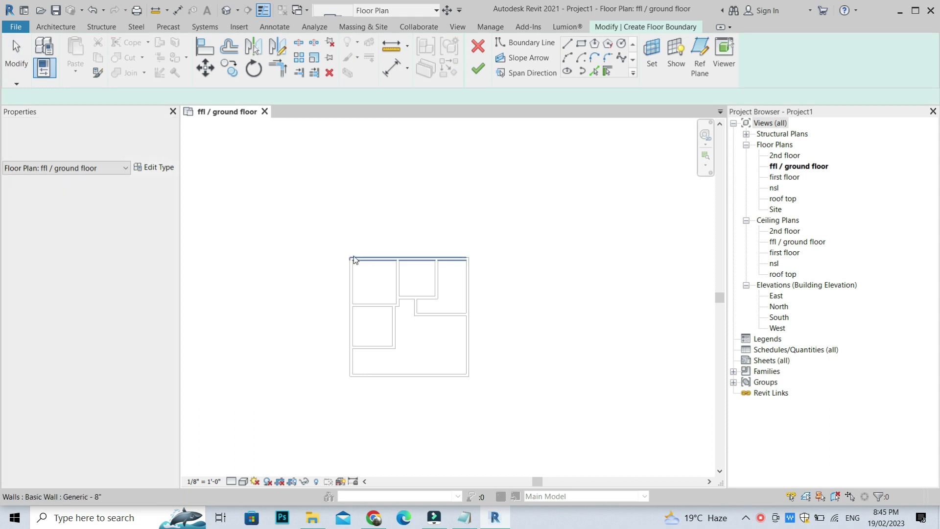
- Create a rectangular floor slab spanning the building's outer top-left to bottom-right corners
{"action": "left_click", "coordinate": [580, 44]}
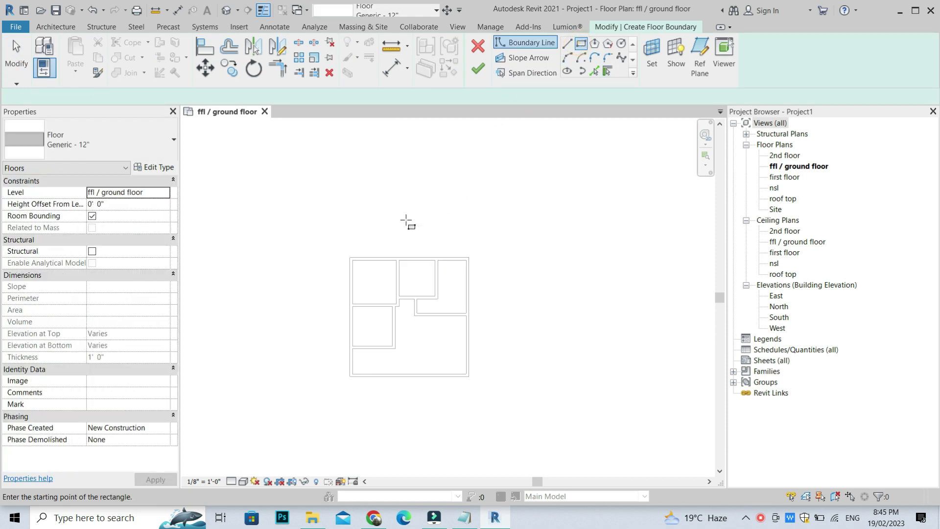
{"action": "left_click", "coordinate": [350, 258]}
{"action": "left_click", "coordinate": [467, 375]}
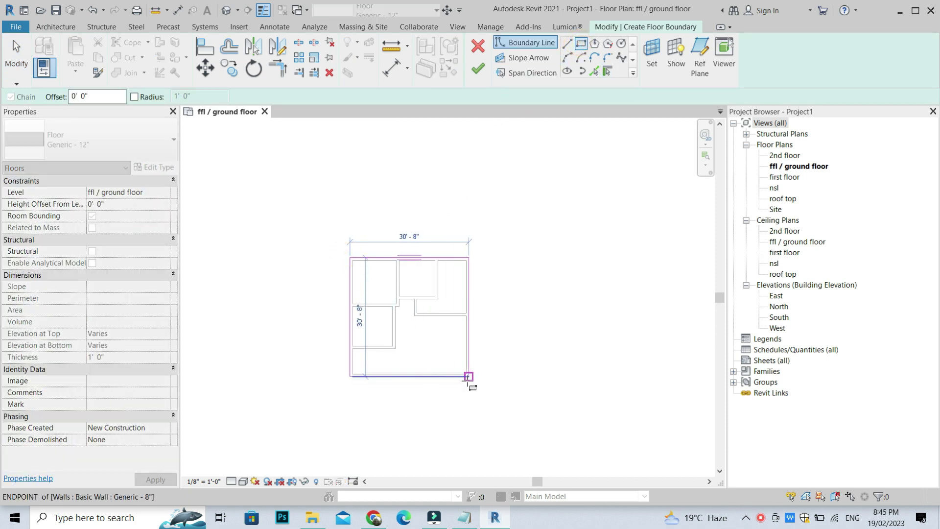
{"action": "right_click", "coordinate": [538, 205]}
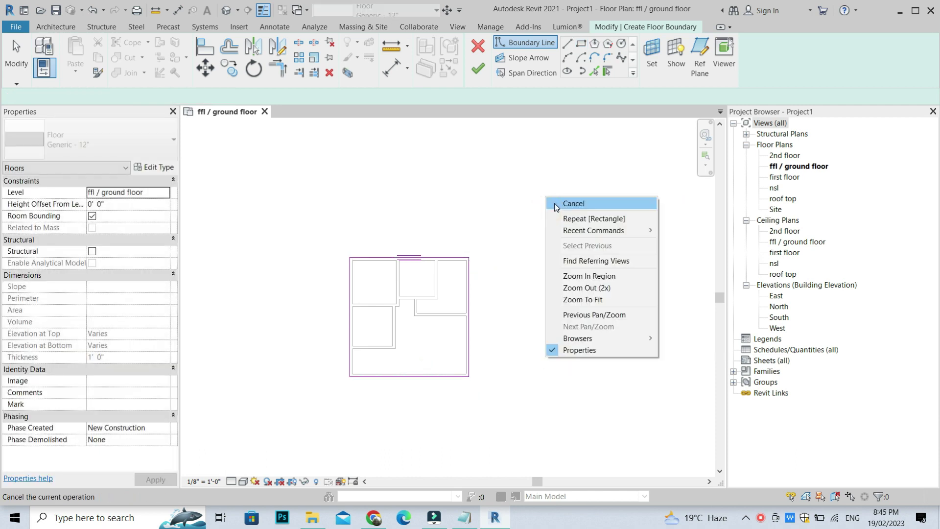
{"action": "left_click", "coordinate": [552, 212]}
{"action": "left_click", "coordinate": [523, 348]}
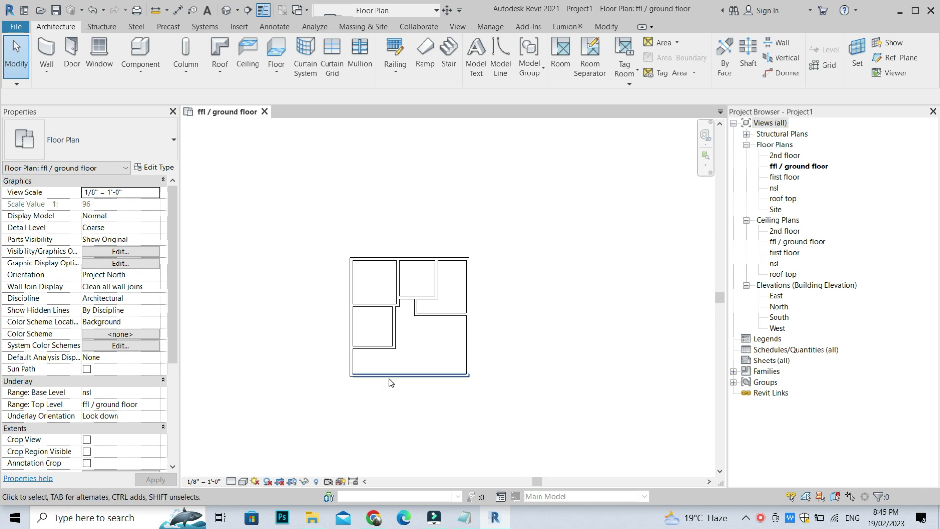
- Open the model's Default 3D View
{"action": "scroll", "coordinate": [389, 377], "scroll_direction": "up", "scroll_amount": 2}
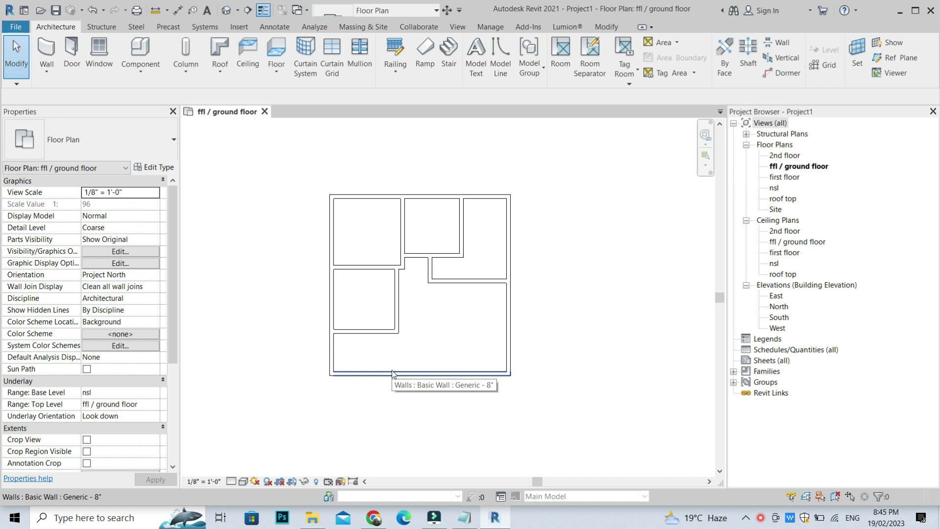
{"action": "scroll", "coordinate": [391, 370], "scroll_direction": "down", "scroll_amount": 2}
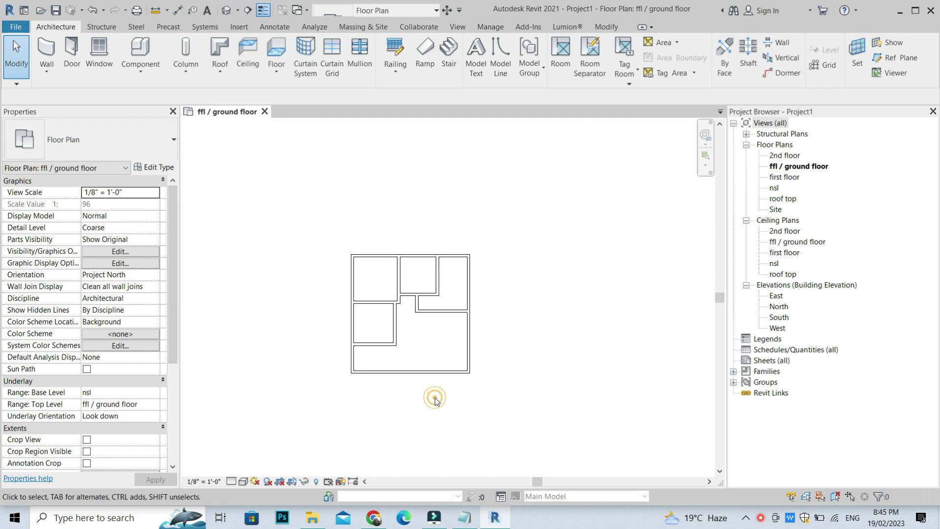
{"action": "left_click", "coordinate": [226, 10]}
- Raise the front-left exterior wall with a 2' base offset
{"action": "scroll", "coordinate": [472, 323], "scroll_direction": "up", "scroll_amount": 3}
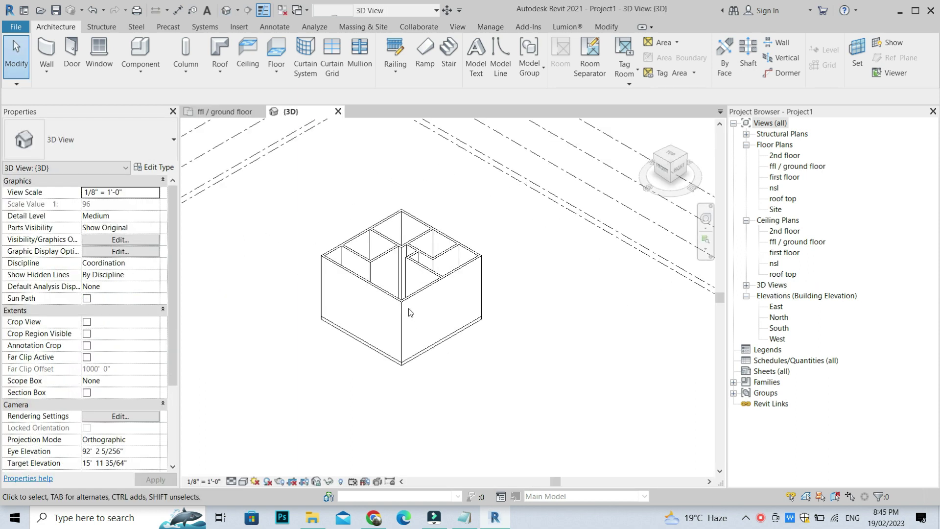
{"action": "scroll", "coordinate": [471, 323], "scroll_direction": "up", "scroll_amount": 2}
{"action": "left_click", "coordinate": [326, 252]}
{"action": "scroll", "coordinate": [342, 270], "scroll_direction": "down", "scroll_amount": 2}
{"action": "middle_click_drag", "start_coordinate": [293, 245], "coordinate": [539, 269]}
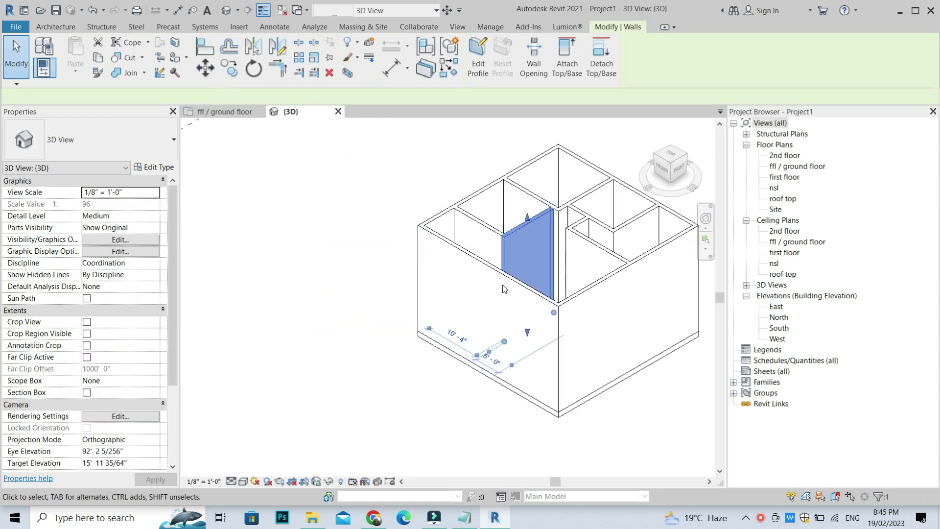
{"action": "left_click", "coordinate": [524, 308]}
{"action": "scroll", "coordinate": [506, 372], "scroll_direction": "up", "scroll_amount": 2}
{"action": "scroll", "coordinate": [506, 372], "scroll_direction": "up", "scroll_amount": 1}
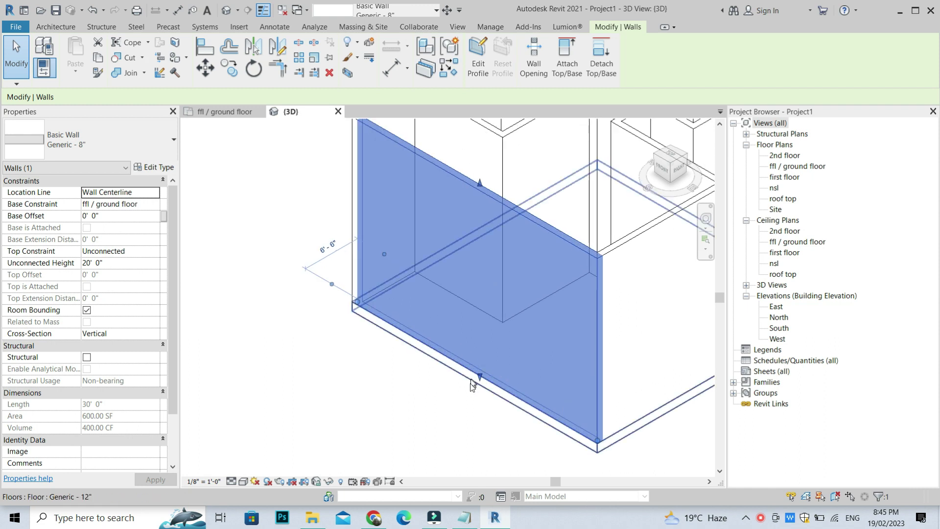
{"action": "middle_click_drag", "start_coordinate": [503, 314], "coordinate": [480, 340]}
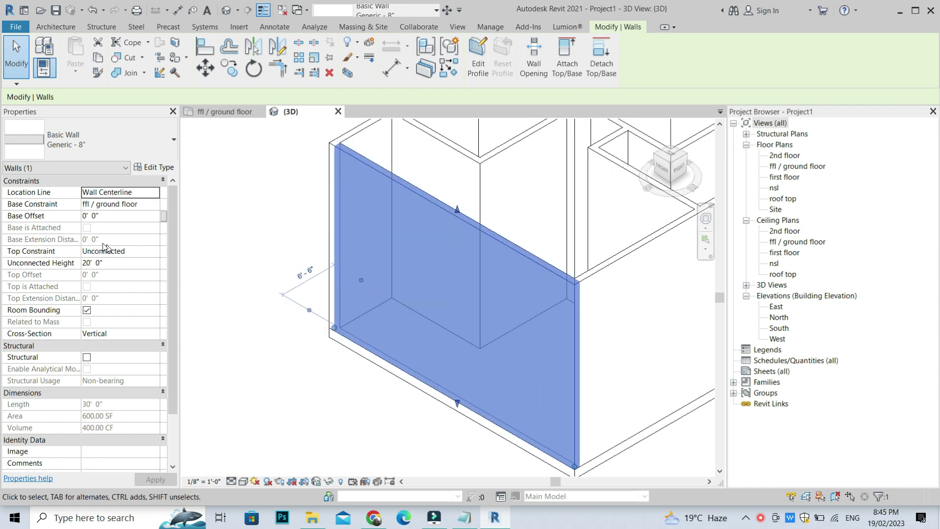
{"action": "left_click", "coordinate": [111, 216]}
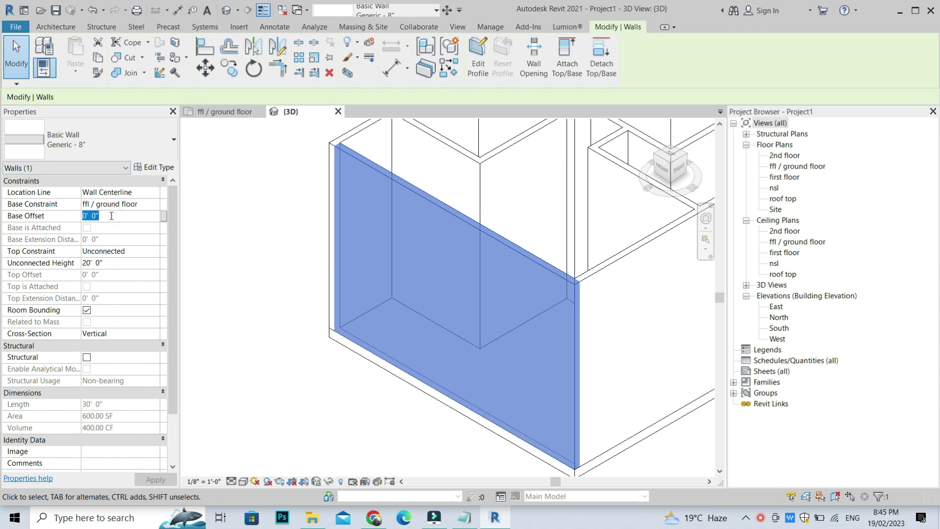
{"action": "type", "text": "2"}
{"action": "key", "text": "Return"}
{"action": "left_click", "coordinate": [220, 300]}
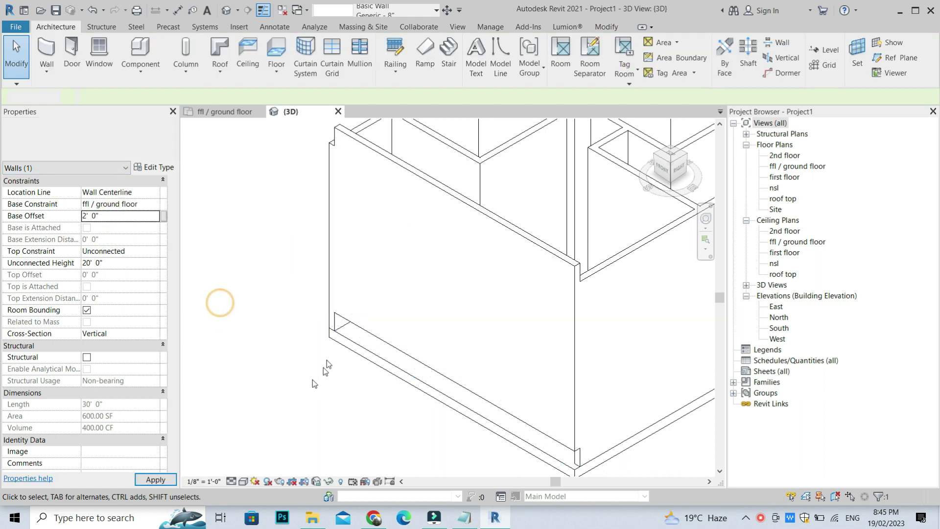
- Raise the right front exterior wall with a 2' base offset
{"action": "scroll", "coordinate": [449, 371], "scroll_direction": "down", "scroll_amount": 2}
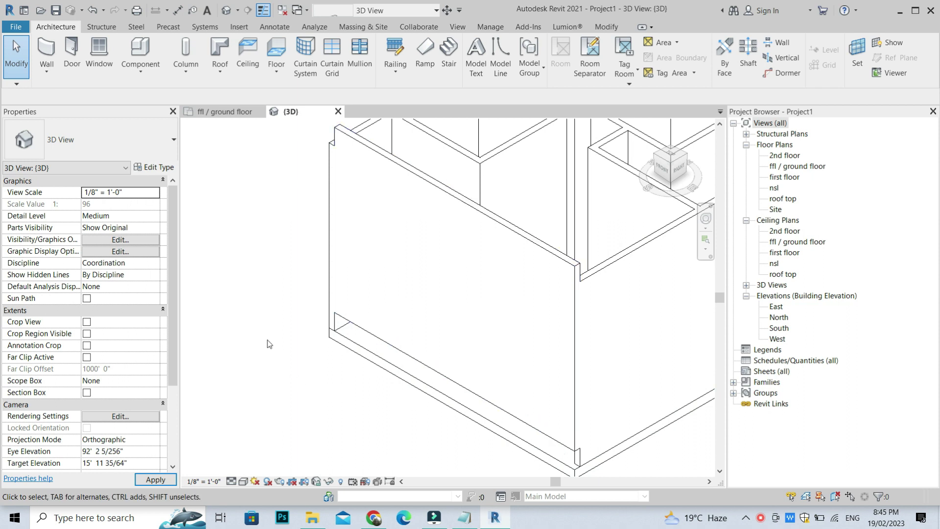
{"action": "scroll", "coordinate": [267, 339], "scroll_direction": "down", "scroll_amount": 3}
{"action": "left_click", "coordinate": [492, 289]}
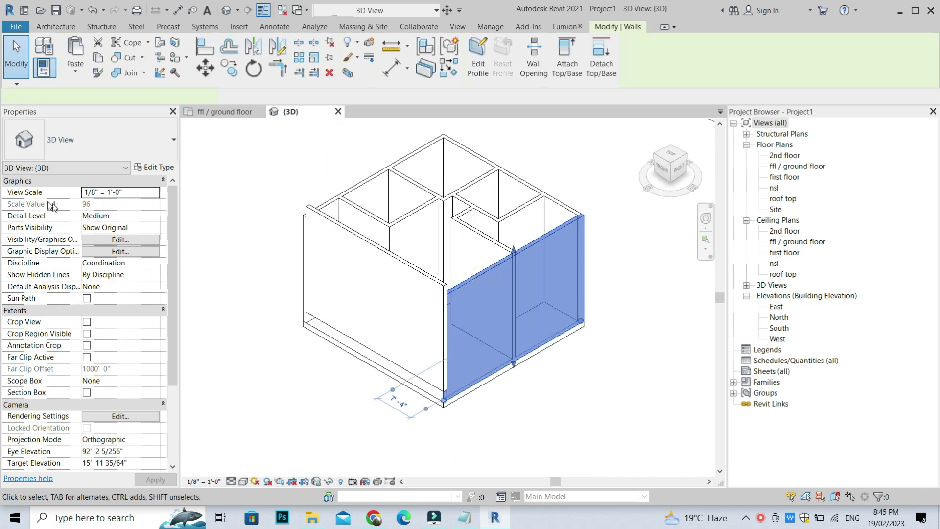
{"action": "left_click", "coordinate": [106, 216]}
{"action": "double_click", "coordinate": [107, 216]}
{"action": "type", "text": "2'  0\""}
{"action": "key", "text": "Return"}
{"action": "left_click", "coordinate": [545, 392]}
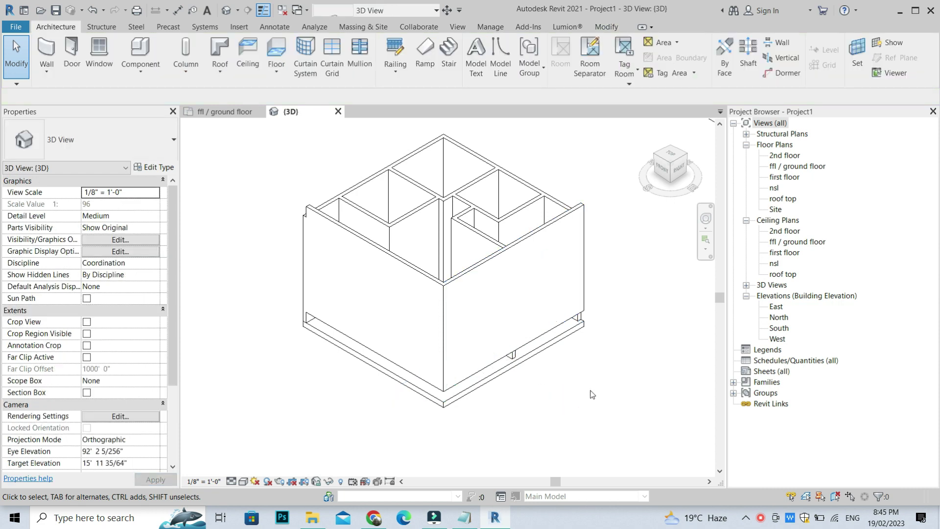
- Switch the 3D view to Shaded and orbit to inspect the floor slab
{"action": "middle_click_drag", "start_coordinate": [512, 399], "coordinate": [578, 334], "text": "shift"}
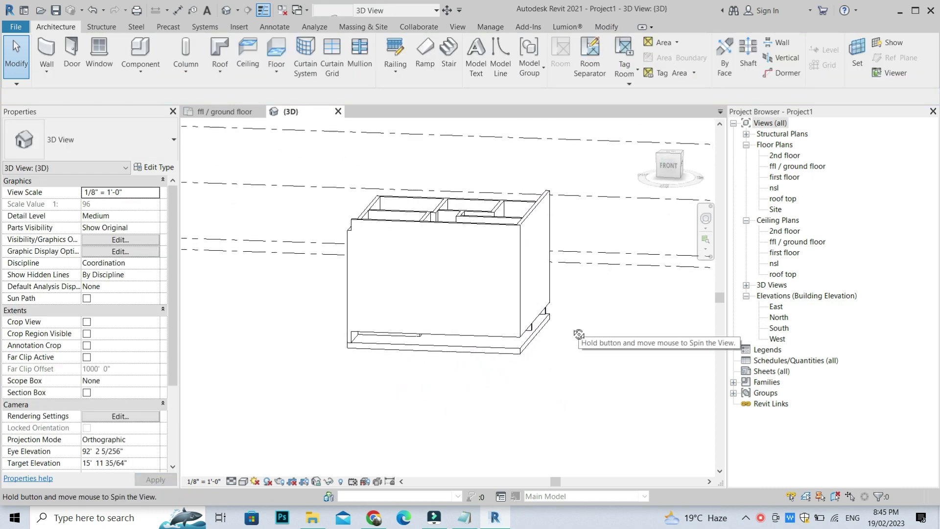
{"action": "left_click", "coordinate": [243, 481]}
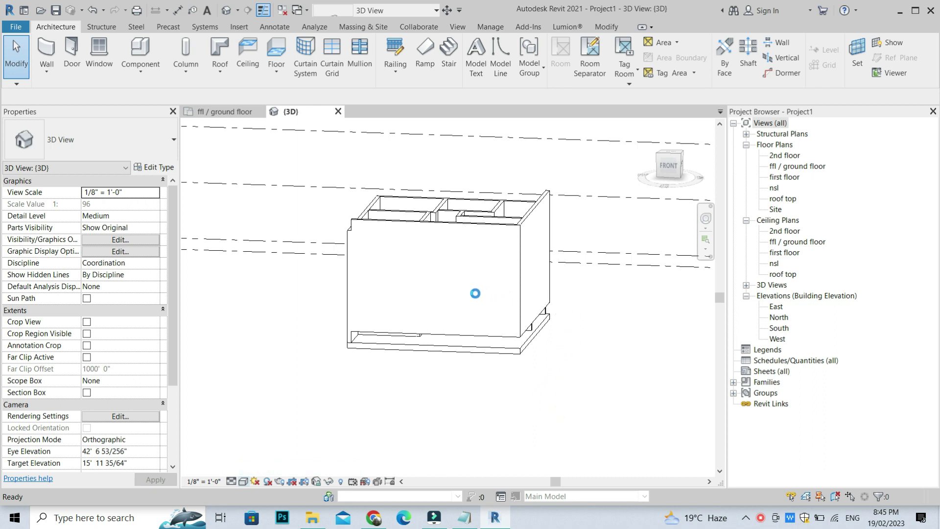
{"action": "mouse_move", "coordinate": [467, 307]}
{"action": "middle_mouse_down", "text": "shift"}
{"action": "mouse_move", "coordinate": [501, 409]}
{"action": "mouse_move", "coordinate": [431, 377]}
{"action": "mouse_move", "coordinate": [386, 392]}
{"action": "mouse_move", "coordinate": [497, 440]}
{"action": "mouse_move", "coordinate": [512, 373]}
{"action": "middle_mouse_up", "text": "shift"}
{"action": "left_click", "coordinate": [512, 373]}
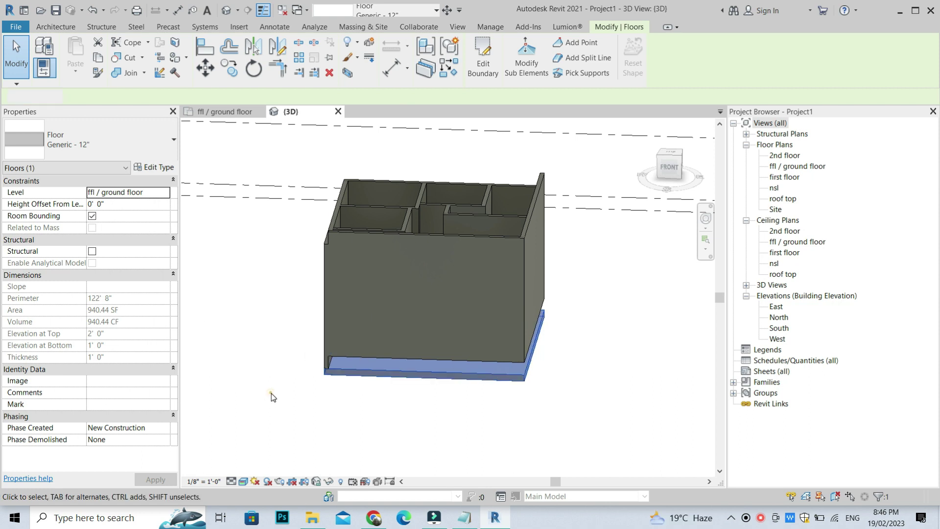
- Open the front wall type's structure layer material in the Material Browser
{"action": "key", "text": "Escape"}
{"action": "left_click", "coordinate": [507, 238]}
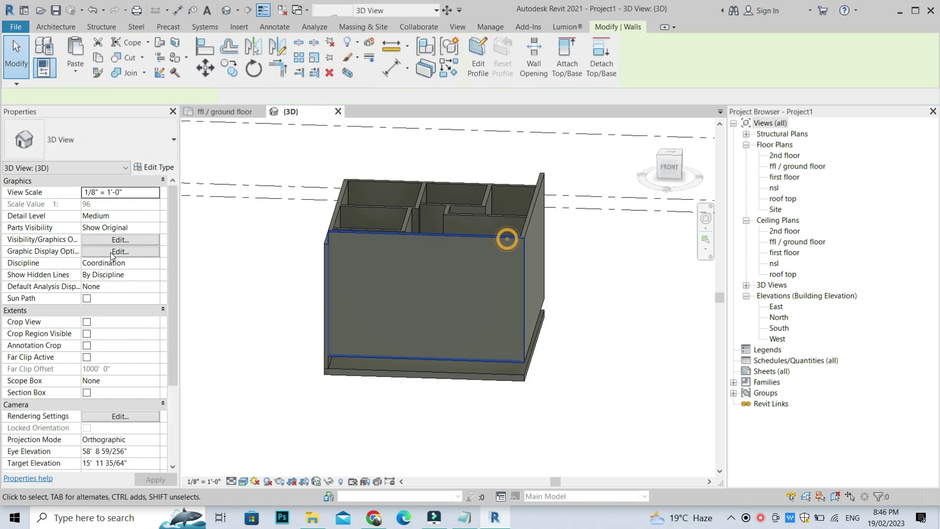
{"action": "left_click", "coordinate": [147, 167]}
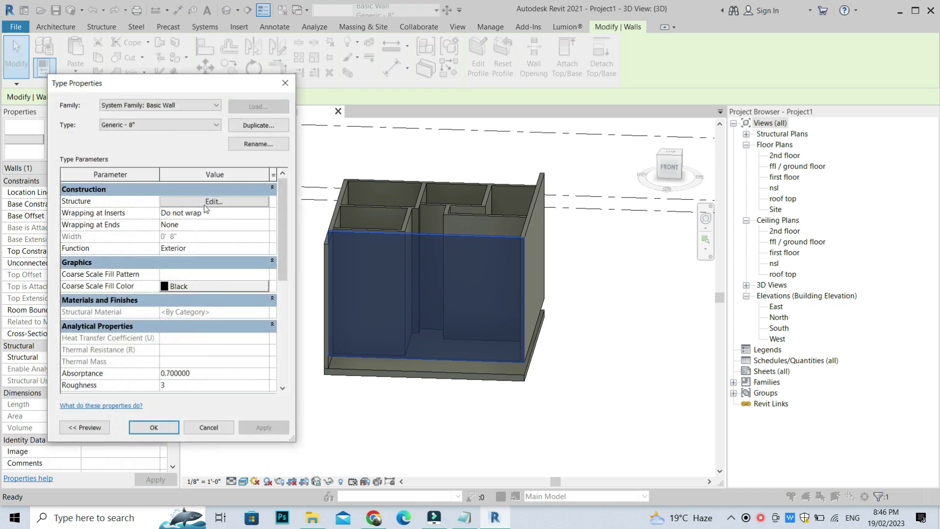
{"action": "left_click", "coordinate": [206, 199]}
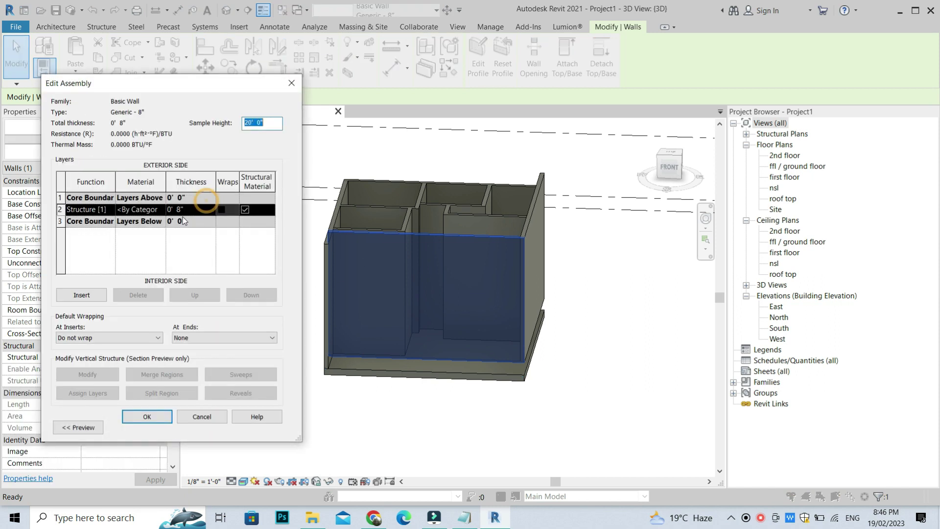
{"action": "left_click", "coordinate": [164, 210]}
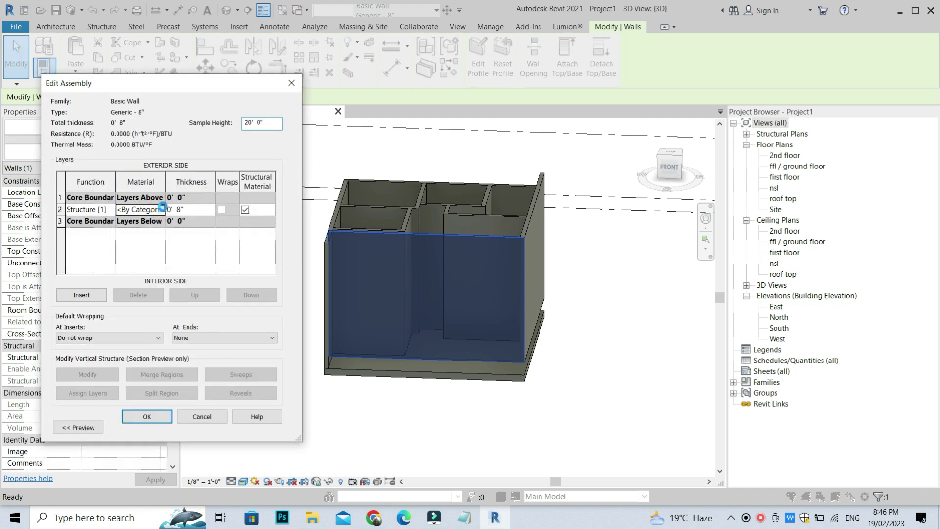
{"action": "left_click", "coordinate": [162, 208]}
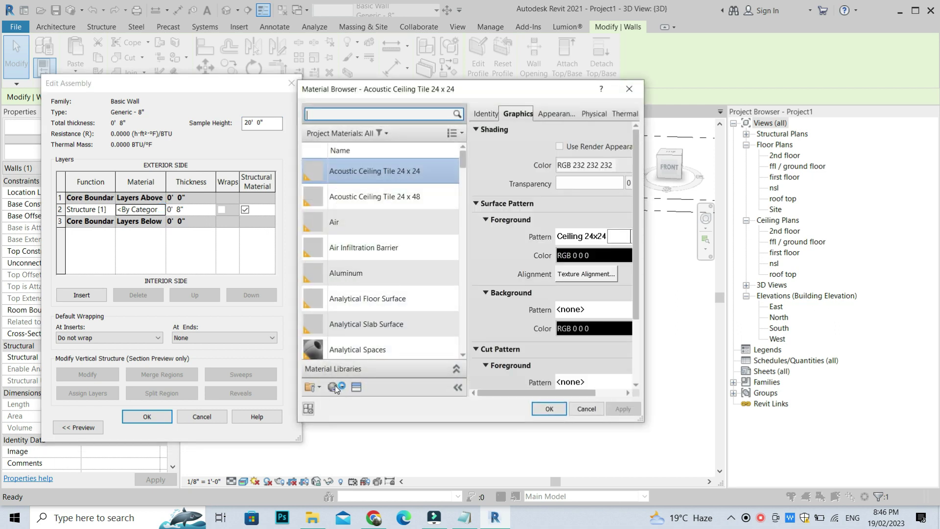
{"action": "scroll", "coordinate": [356, 308], "scroll_direction": "down", "scroll_amount": 5}
{"action": "scroll", "coordinate": [347, 314], "scroll_direction": "down", "scroll_amount": 5}
{"action": "scroll", "coordinate": [347, 314], "scroll_direction": "down", "scroll_amount": 5}
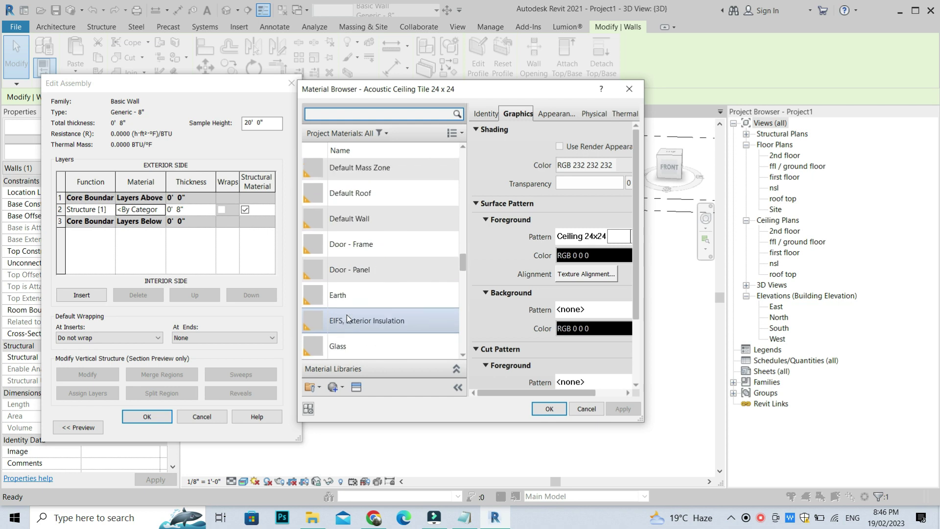
{"action": "scroll", "coordinate": [343, 333], "scroll_direction": "down", "scroll_amount": 5}
- Create a new material using the 1in Squares - Mosaic Blue appearance for the wall type
{"action": "left_click", "coordinate": [334, 387]}
{"action": "left_click", "coordinate": [360, 398]}
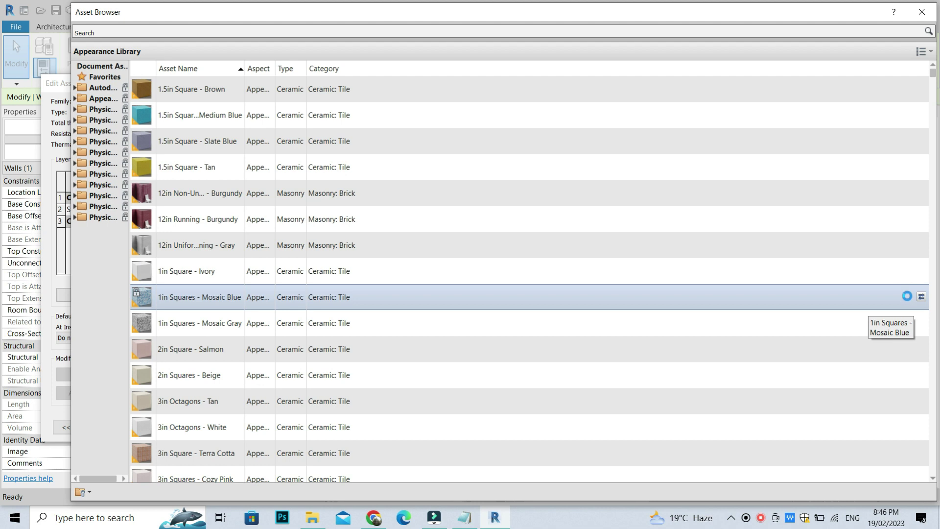
{"action": "left_click", "coordinate": [921, 296]}
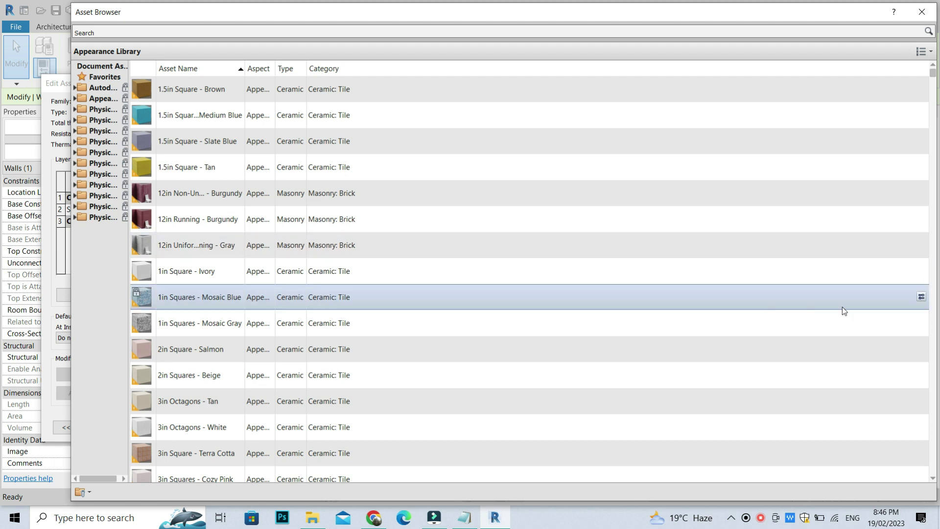
{"action": "left_click", "coordinate": [921, 12]}
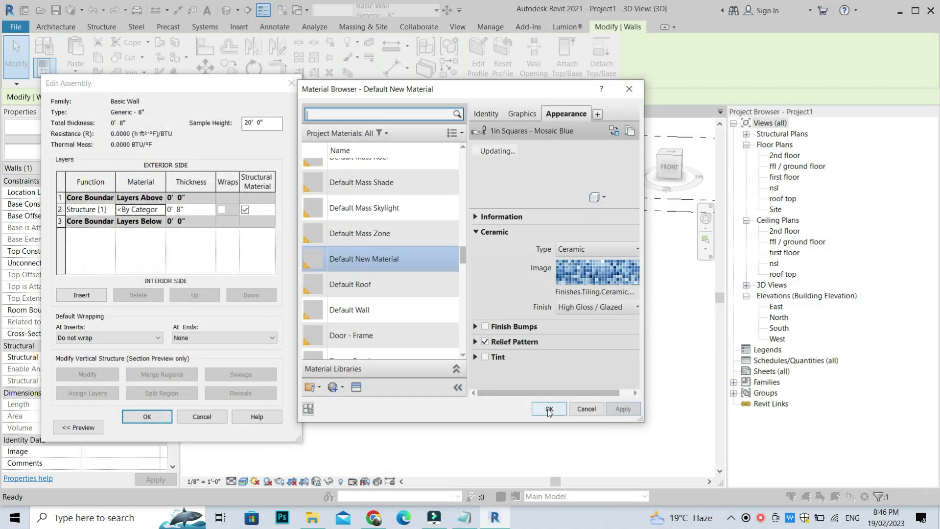
{"action": "left_click", "coordinate": [549, 408]}
{"action": "left_click", "coordinate": [147, 416]}
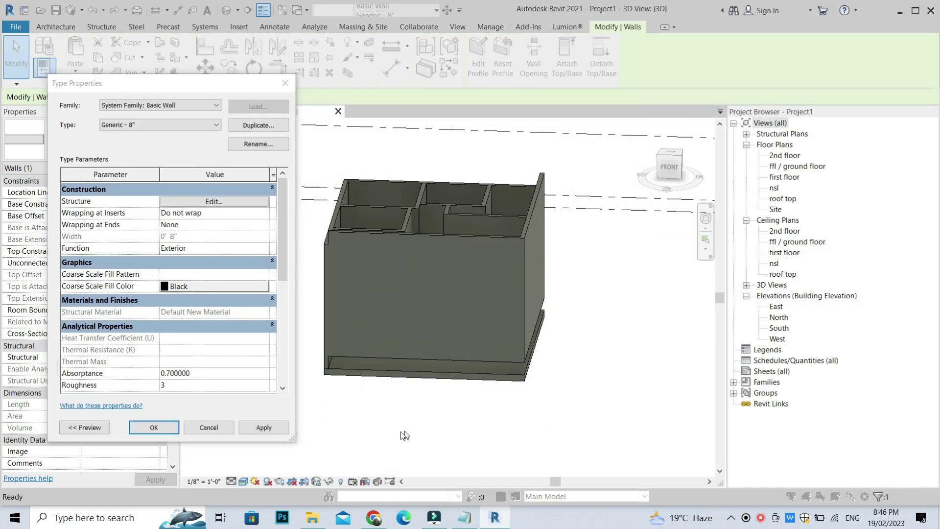
{"action": "left_click", "coordinate": [153, 428]}
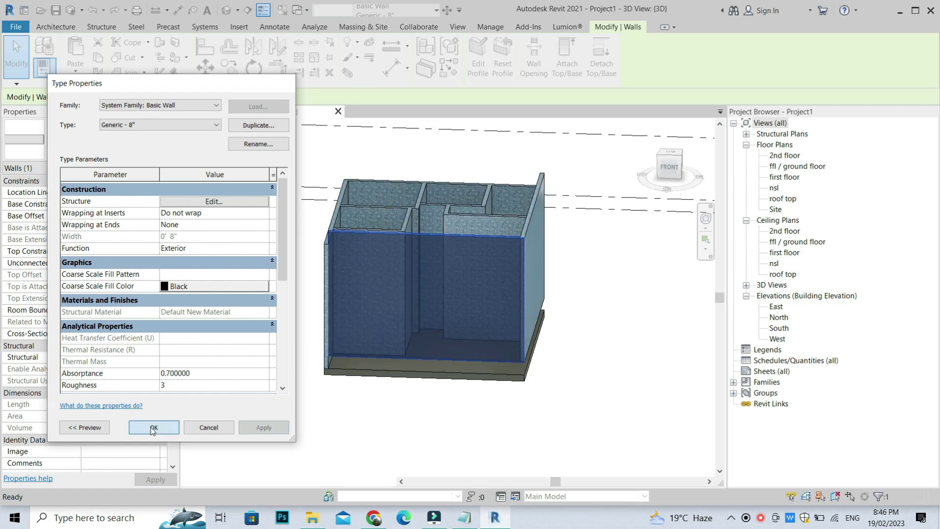
{"action": "mouse_move", "coordinate": [638, 392]}
{"action": "middle_mouse_down", "text": "shift"}
{"action": "mouse_move", "coordinate": [691, 364]}
{"action": "mouse_move", "coordinate": [632, 313]}
{"action": "middle_mouse_up", "text": "shift"}
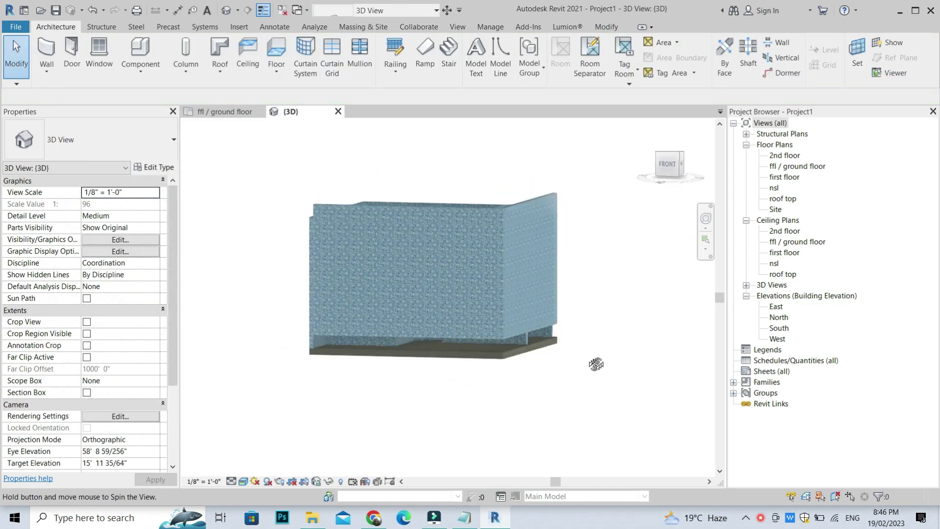
- Open the appearance assets for the wall type's structure layer material
{"action": "left_click", "coordinate": [377, 264]}
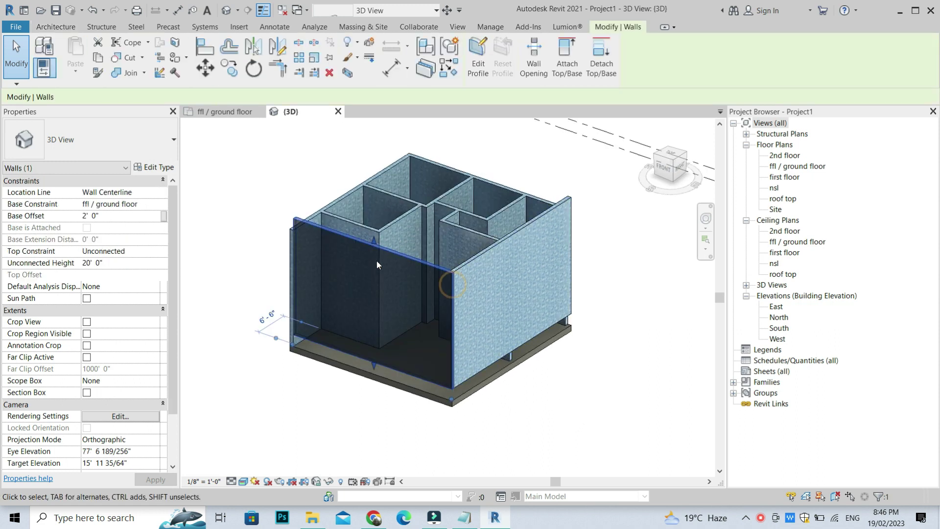
{"action": "left_click", "coordinate": [153, 167]}
{"action": "left_click", "coordinate": [196, 202]}
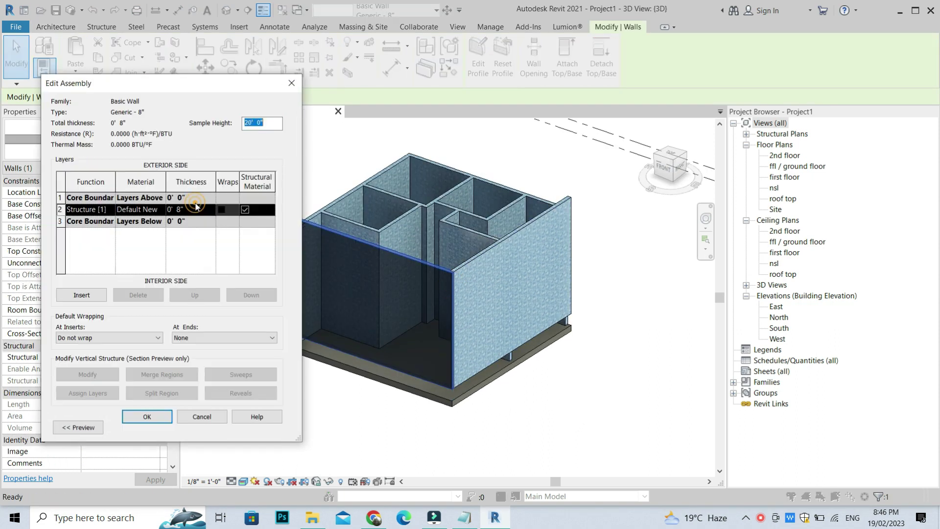
{"action": "left_click", "coordinate": [163, 211]}
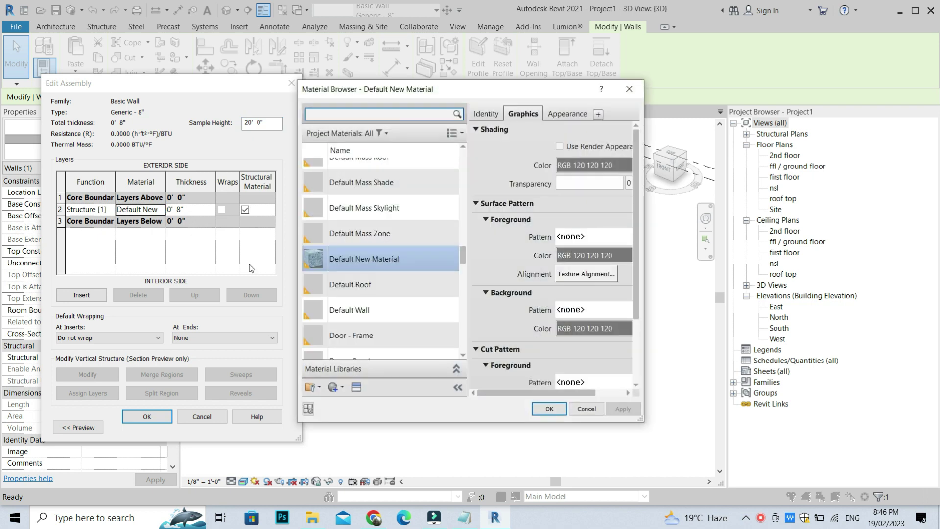
{"action": "left_click", "coordinate": [356, 387]}
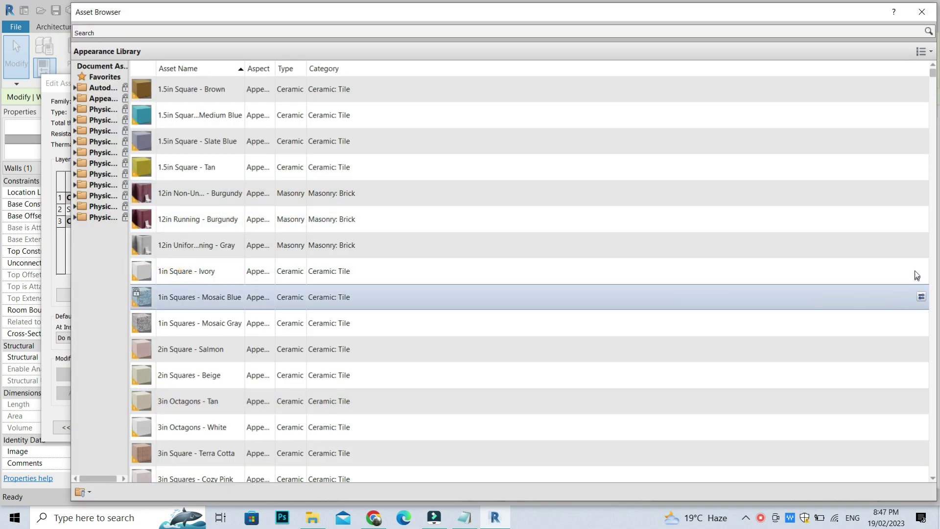
{"action": "mouse_move", "coordinate": [920, 273]}
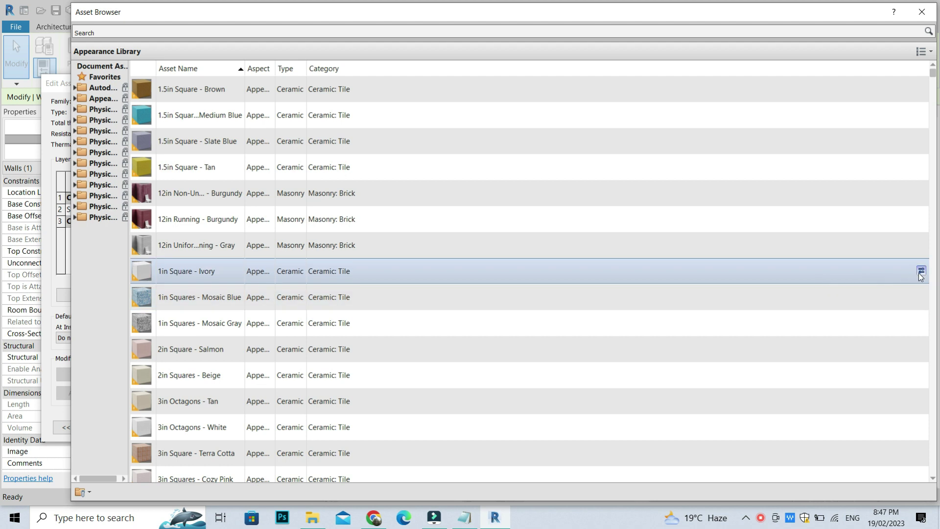
- Replace the appearance with 1in Square - Ivory and confirm all wall type dialogs
{"action": "left_click", "coordinate": [921, 12]}
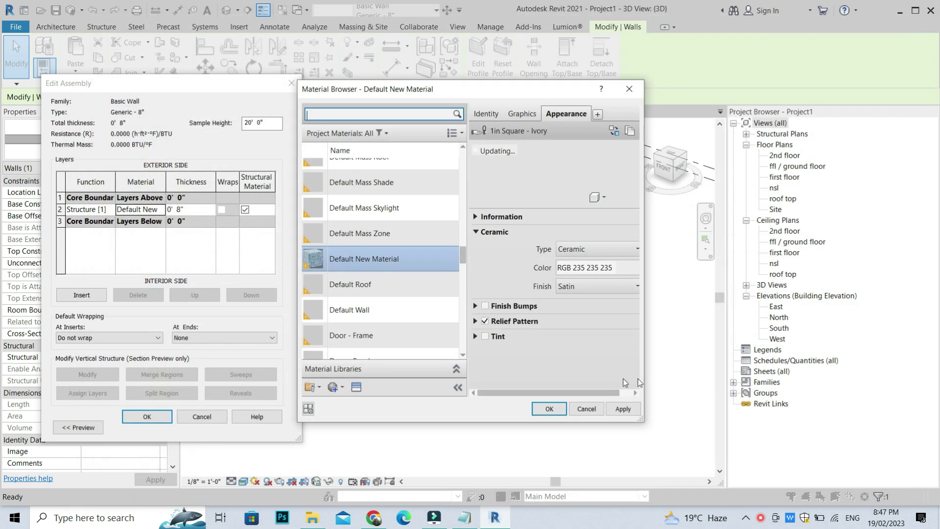
{"action": "left_click", "coordinate": [623, 409]}
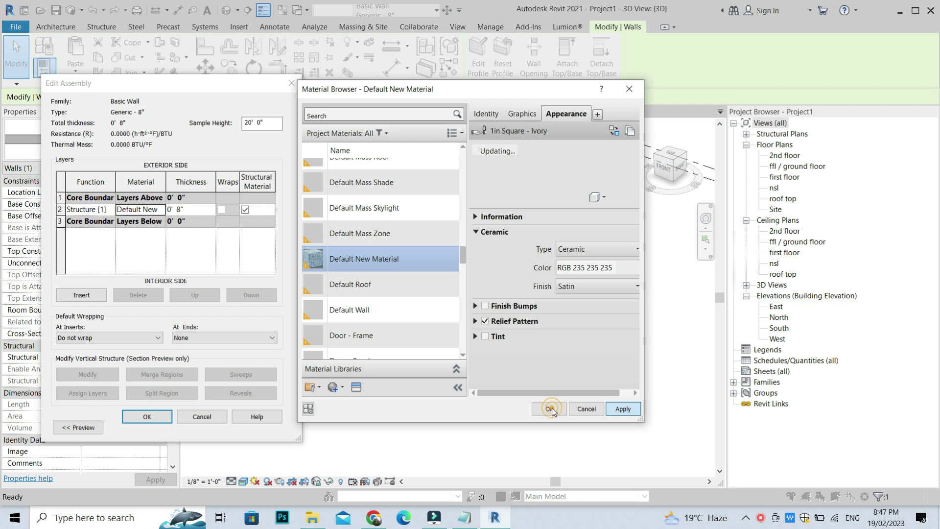
{"action": "left_click", "coordinate": [550, 409]}
{"action": "left_click", "coordinate": [164, 417]}
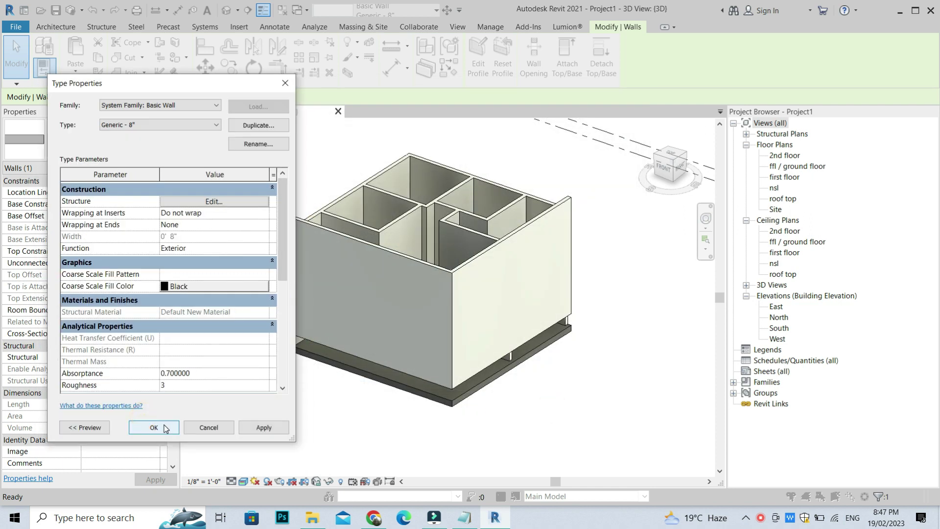
{"action": "left_click", "coordinate": [165, 429]}
{"action": "left_click", "coordinate": [490, 419]}
{"action": "mouse_move", "coordinate": [489, 419]}
{"action": "middle_mouse_down", "text": "shift"}
{"action": "mouse_move", "coordinate": [462, 407]}
{"action": "mouse_move", "coordinate": [610, 357]}
{"action": "middle_mouse_up", "text": "shift"}
{"action": "scroll", "coordinate": [538, 410], "scroll_direction": "up", "scroll_amount": 1}
- Snap to the FRONT view and zoom to show the roof top 32', 2nd floor 22' and first floor 12' levels
{"action": "scroll", "coordinate": [538, 410], "scroll_direction": "up", "scroll_amount": 3}
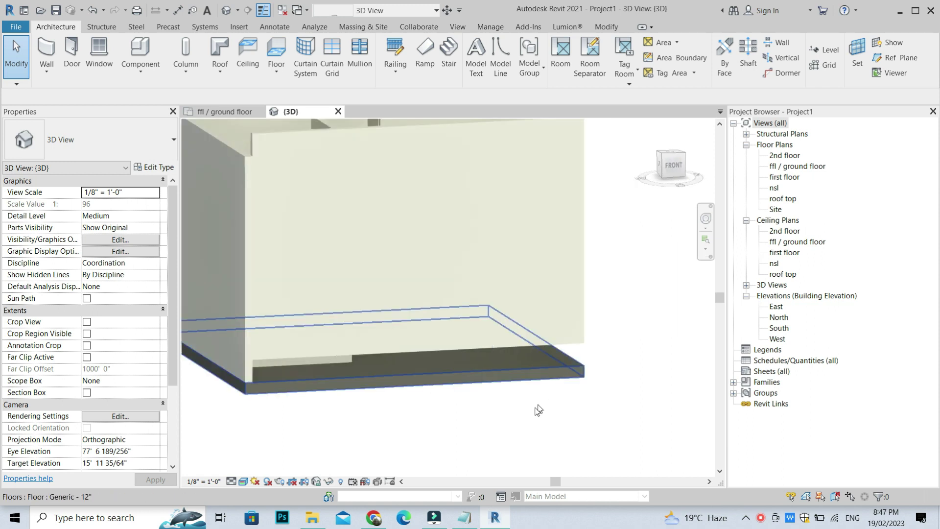
{"action": "scroll", "coordinate": [538, 410], "scroll_direction": "down", "scroll_amount": 3}
{"action": "middle_click_drag", "start_coordinate": [538, 410], "coordinate": [430, 393], "text": "shift"}
{"action": "scroll", "coordinate": [398, 386], "scroll_direction": "up", "scroll_amount": 3}
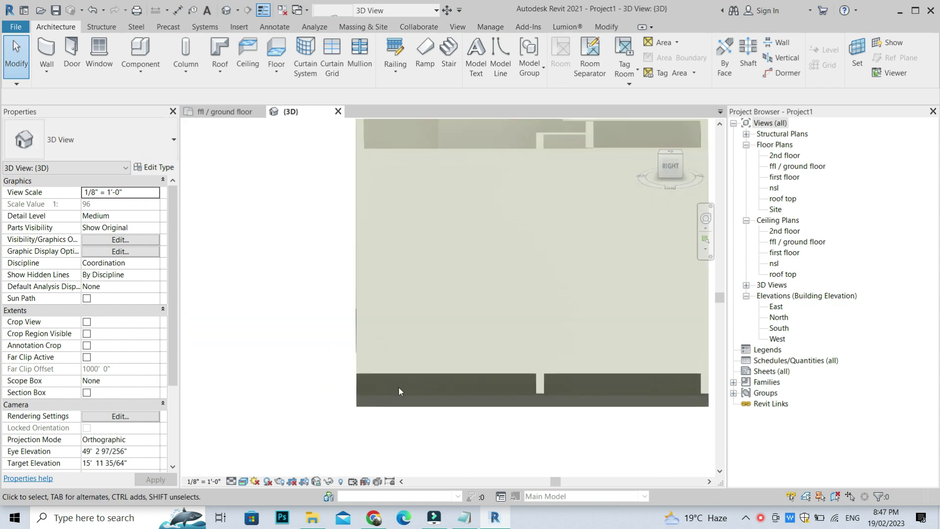
{"action": "scroll", "coordinate": [391, 437], "scroll_direction": "down", "scroll_amount": 4}
{"action": "middle_click_drag", "start_coordinate": [398, 437], "coordinate": [501, 306], "text": "shift"}
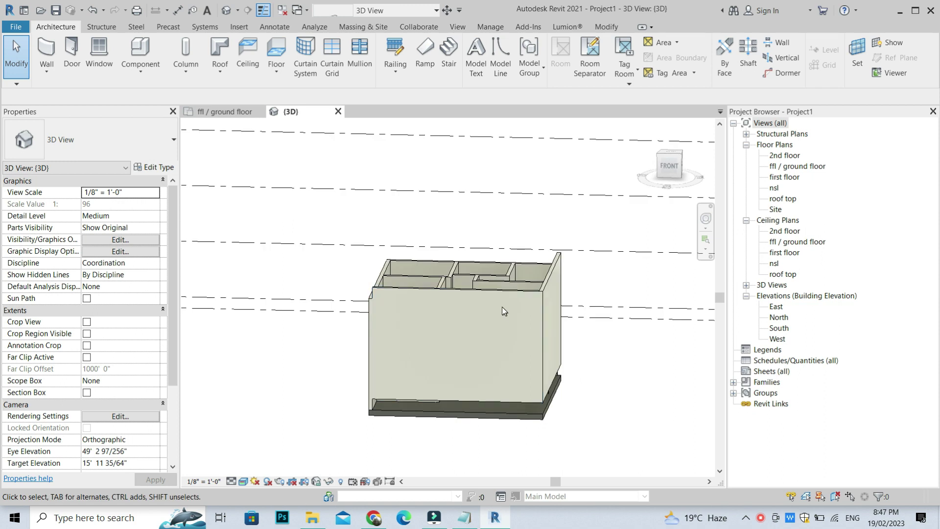
{"action": "mouse_move", "coordinate": [544, 332]}
{"action": "middle_mouse_down", "text": "shift"}
{"action": "mouse_move", "coordinate": [472, 279]}
{"action": "mouse_move", "coordinate": [528, 265]}
{"action": "mouse_move", "coordinate": [572, 235]}
{"action": "middle_mouse_up", "text": "shift"}
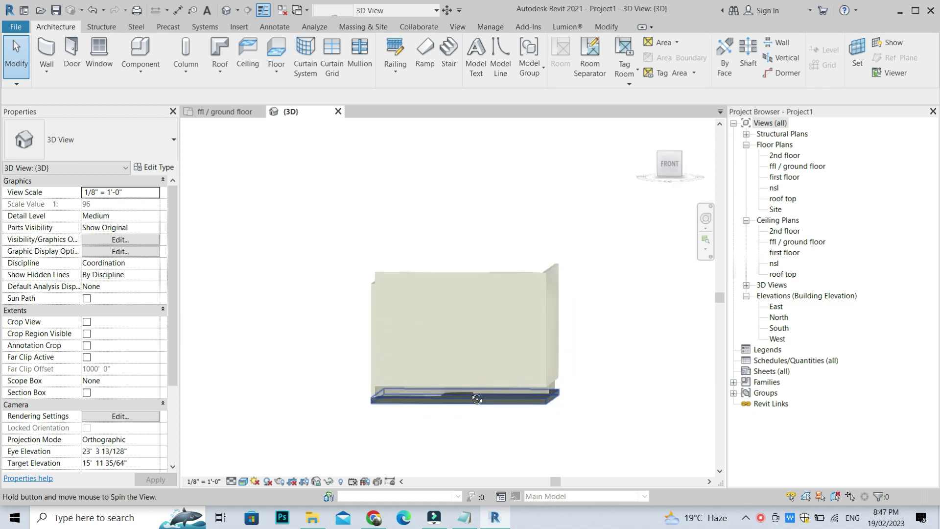
{"action": "middle_click_drag", "start_coordinate": [570, 303], "coordinate": [602, 336], "text": "shift"}
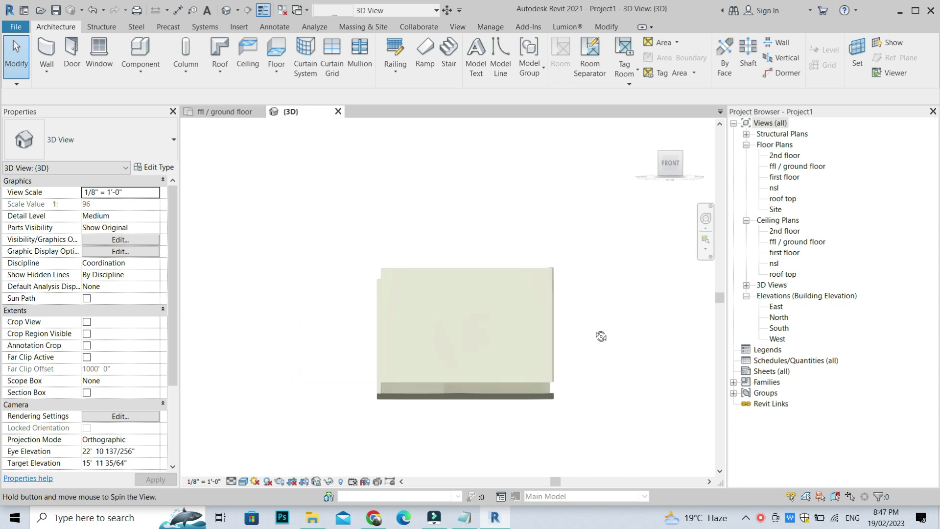
{"action": "left_click", "coordinate": [670, 163]}
{"action": "scroll", "coordinate": [454, 325], "scroll_direction": "up", "scroll_amount": 2}
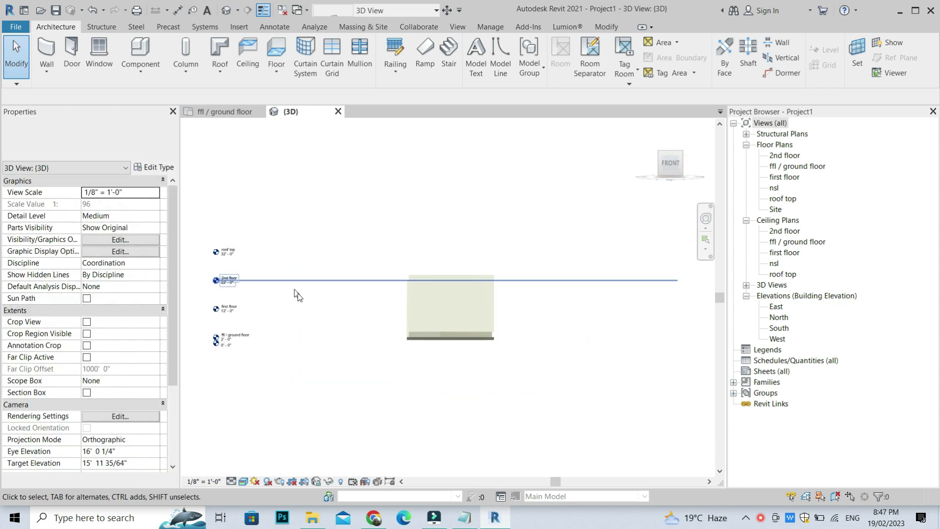
{"action": "scroll", "coordinate": [394, 300], "scroll_direction": "up", "scroll_amount": 1}
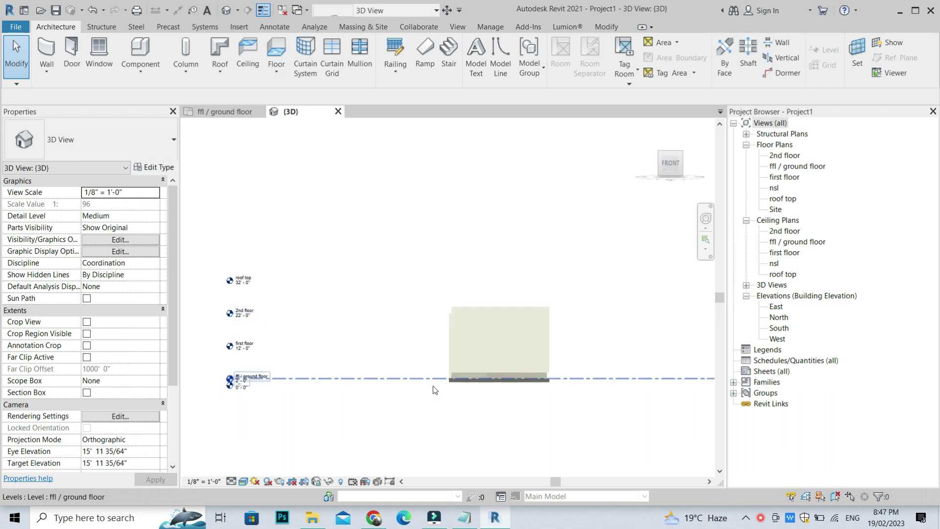
{"action": "scroll", "coordinate": [506, 292], "scroll_direction": "up", "scroll_amount": 2}
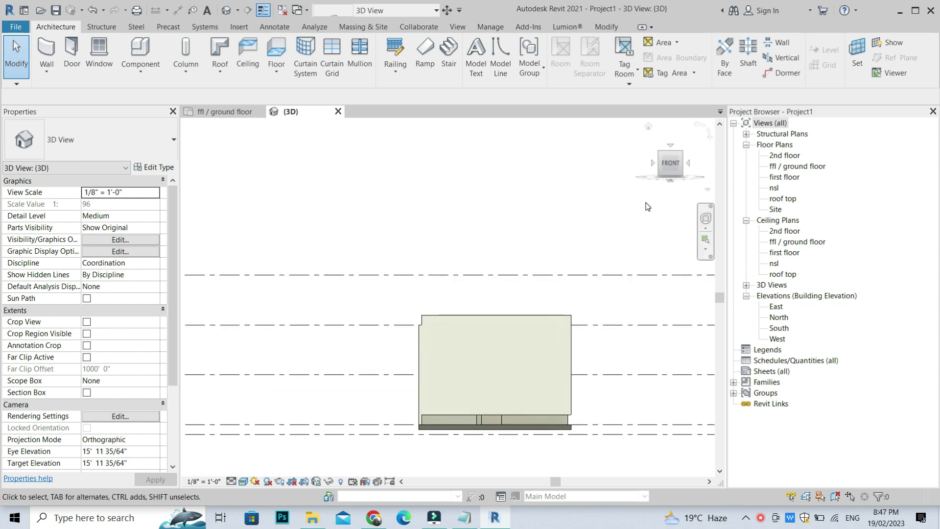
{"action": "left_click", "coordinate": [669, 163]}
{"action": "left_click_drag", "start_coordinate": [668, 163], "coordinate": [690, 204]}
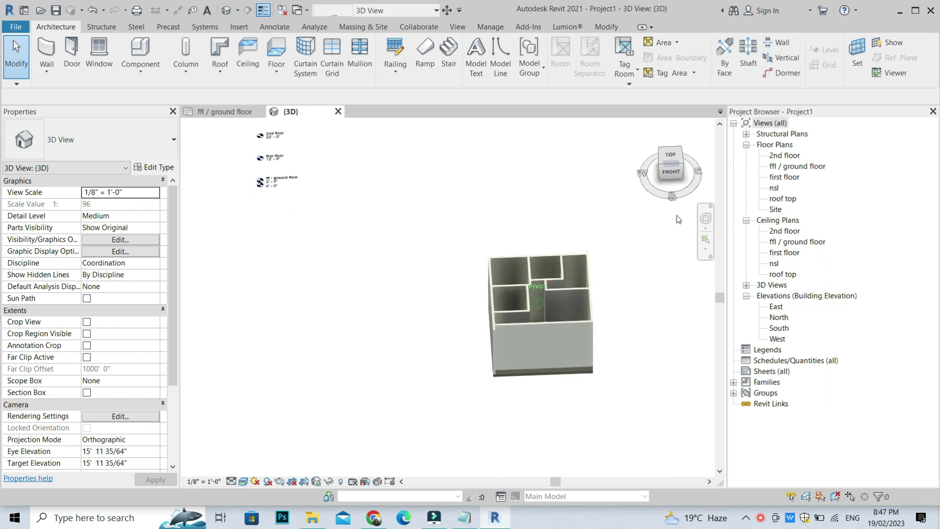
{"action": "left_click", "coordinate": [669, 161]}
{"action": "left_click", "coordinate": [670, 146]}
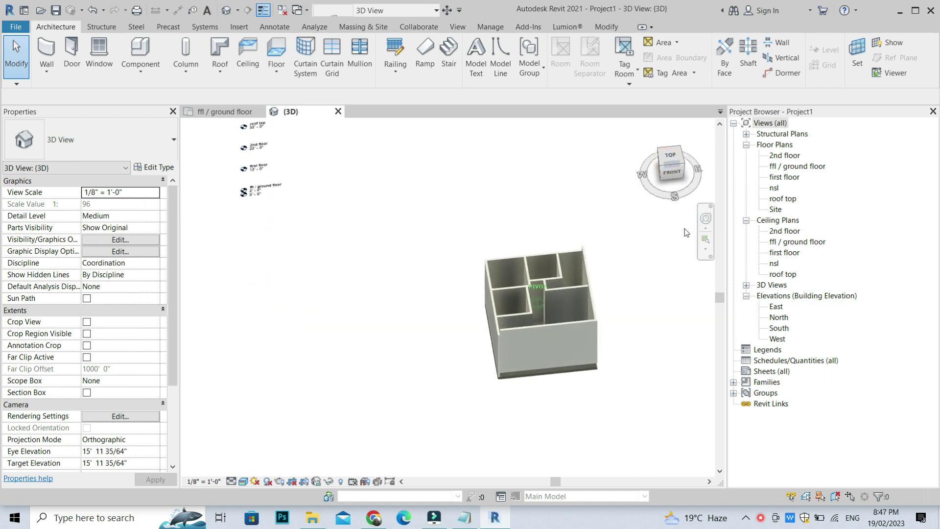
{"action": "left_click", "coordinate": [227, 49]}
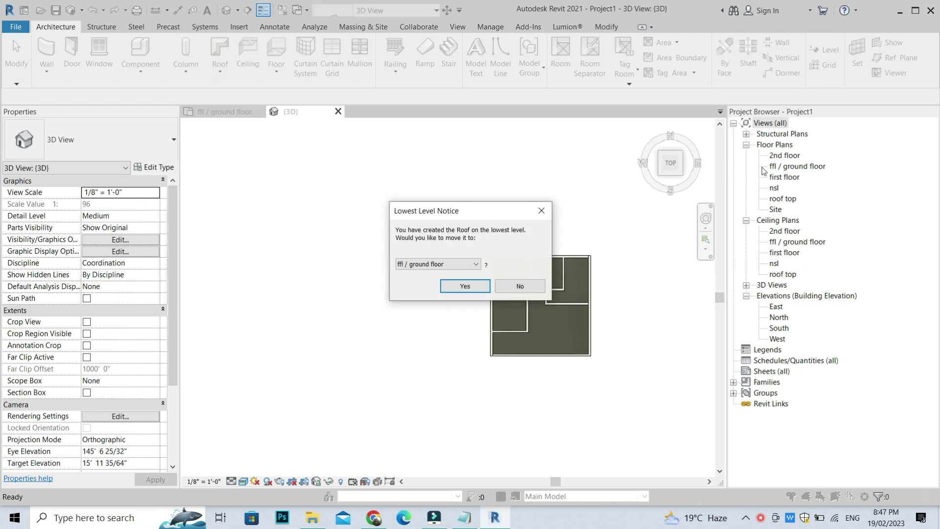
{"action": "left_click", "coordinate": [475, 285]}
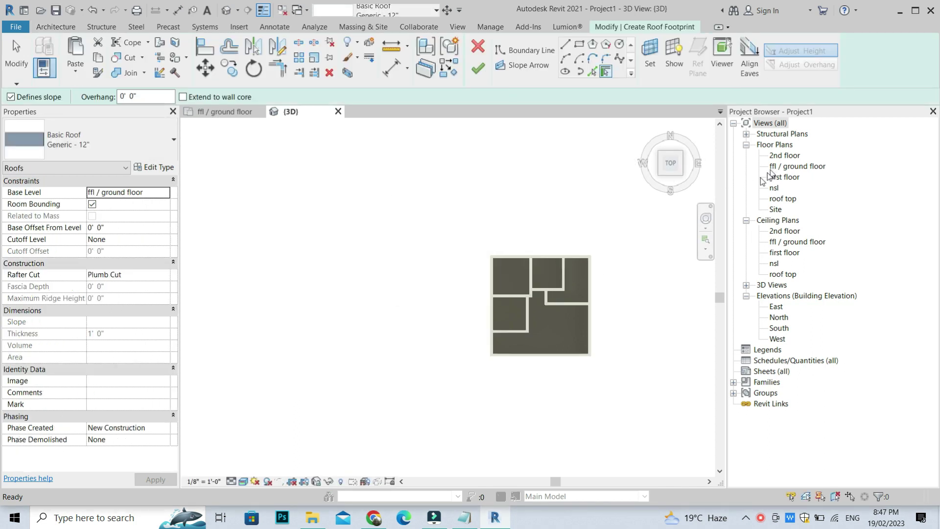
{"action": "left_click", "coordinate": [478, 46]}
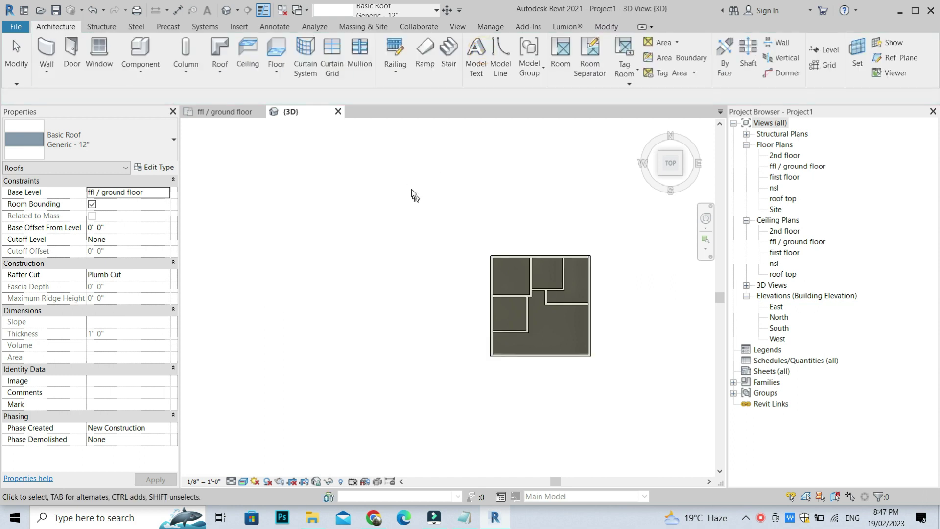
{"action": "right_click", "coordinate": [411, 186]}
{"action": "left_click", "coordinate": [422, 184]}
{"action": "left_click", "coordinate": [670, 180]}
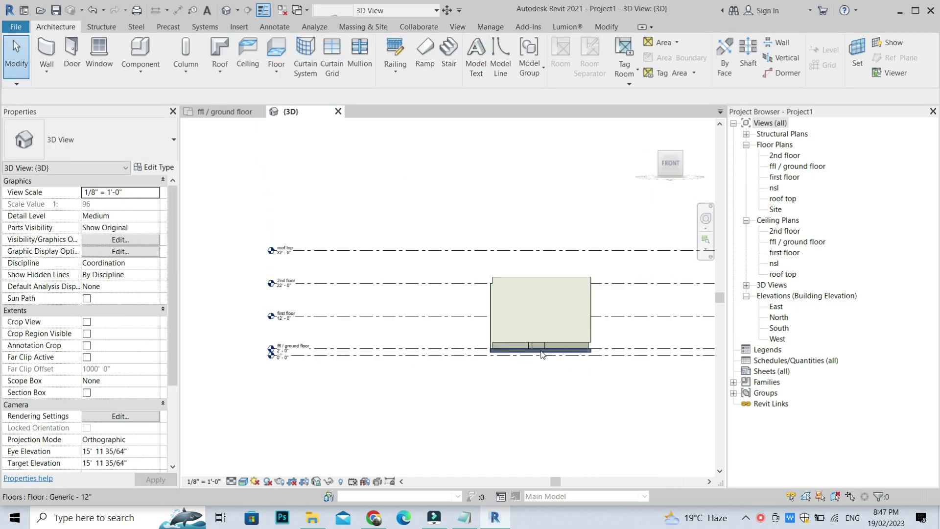
- Paste the Generic - 12" ground floor slab aligned to the 2nd floor level
{"action": "left_click", "coordinate": [541, 351]}
{"action": "scroll", "coordinate": [470, 295], "scroll_direction": "up", "scroll_amount": 2}
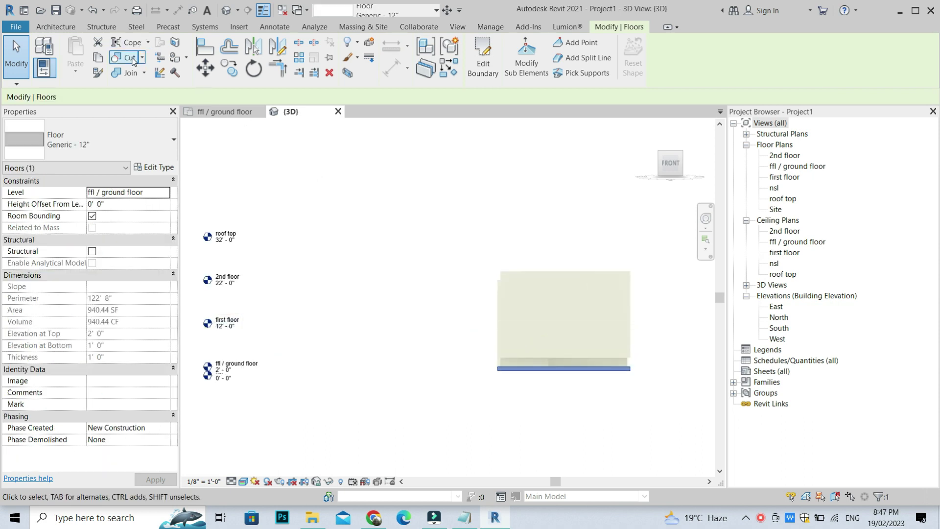
{"action": "left_click", "coordinate": [73, 71]}
{"action": "left_click", "coordinate": [97, 116]}
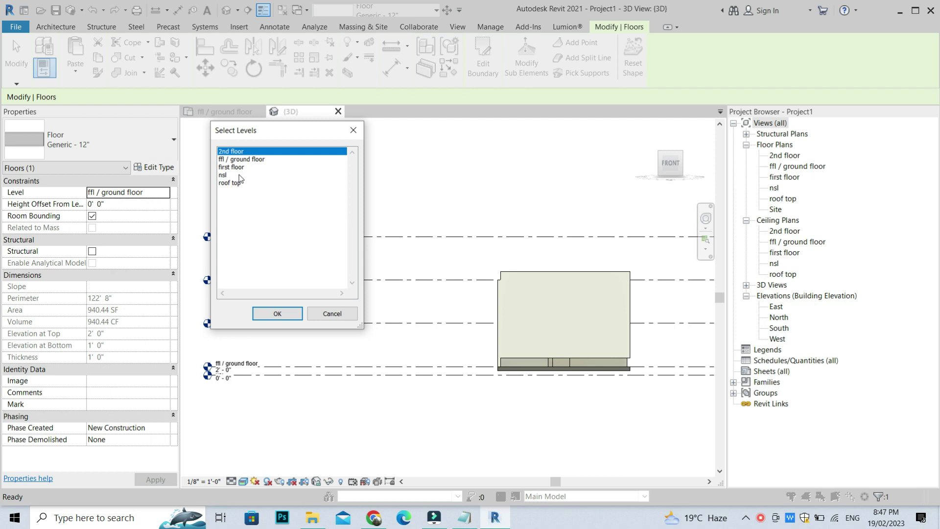
{"action": "left_click", "coordinate": [275, 309]}
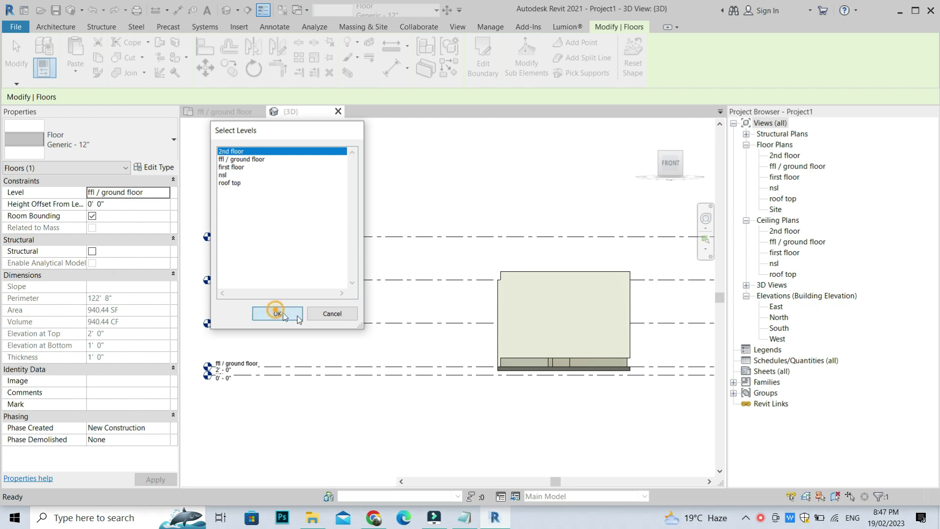
{"action": "left_click", "coordinate": [547, 277]}
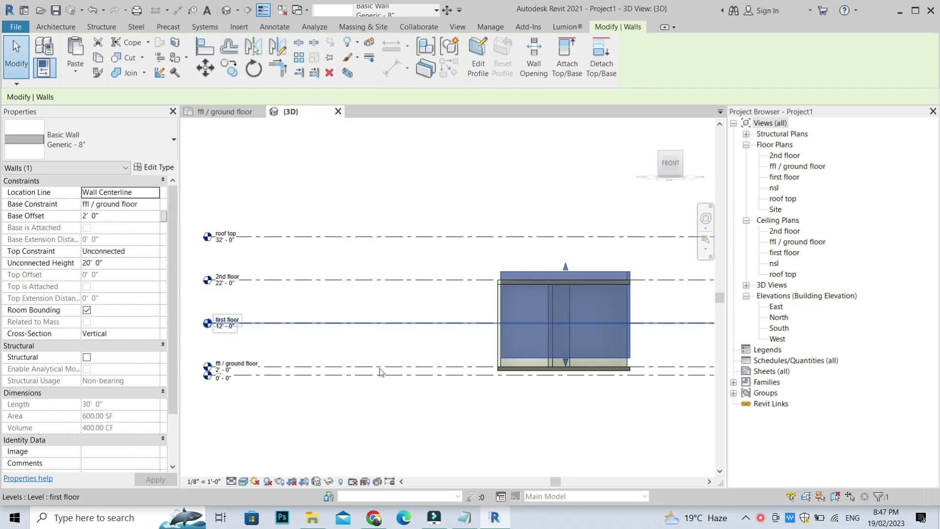
{"action": "key", "text": "Escape"}
{"action": "scroll", "coordinate": [655, 269], "scroll_direction": "down", "scroll_amount": 3}
{"action": "scroll", "coordinate": [433, 318], "scroll_direction": "up", "scroll_amount": 2}
- Attach the front wall's top to the floor slab above it
{"action": "middle_click_drag", "start_coordinate": [655, 269], "coordinate": [434, 303], "text": "shift"}
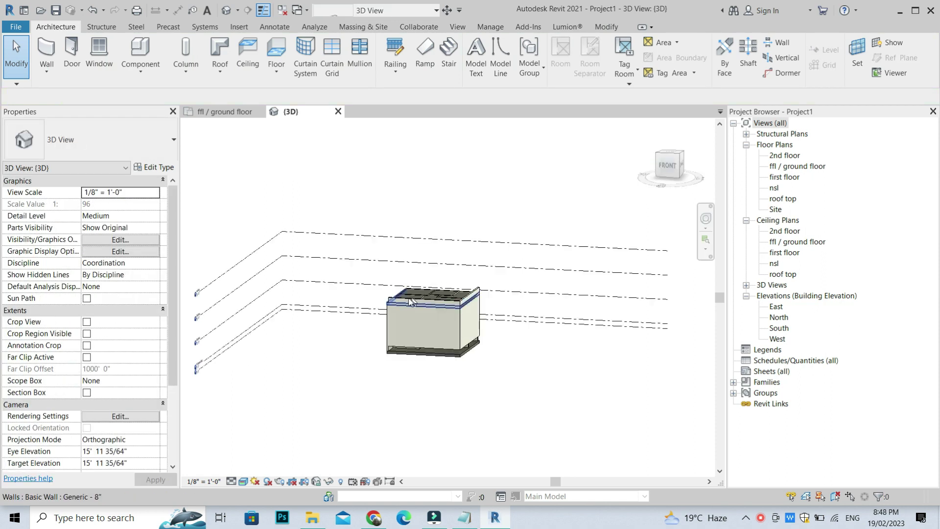
{"action": "left_click", "coordinate": [446, 295]}
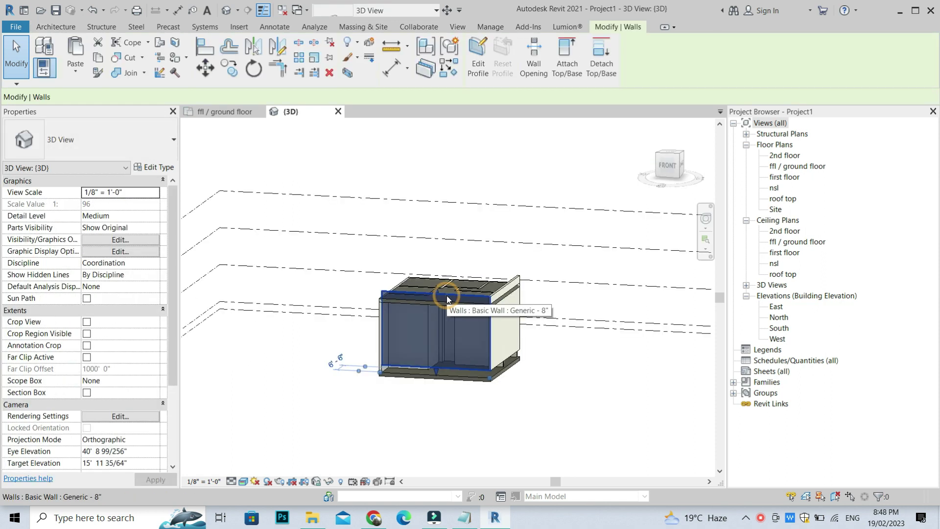
{"action": "left_click", "coordinate": [568, 67]}
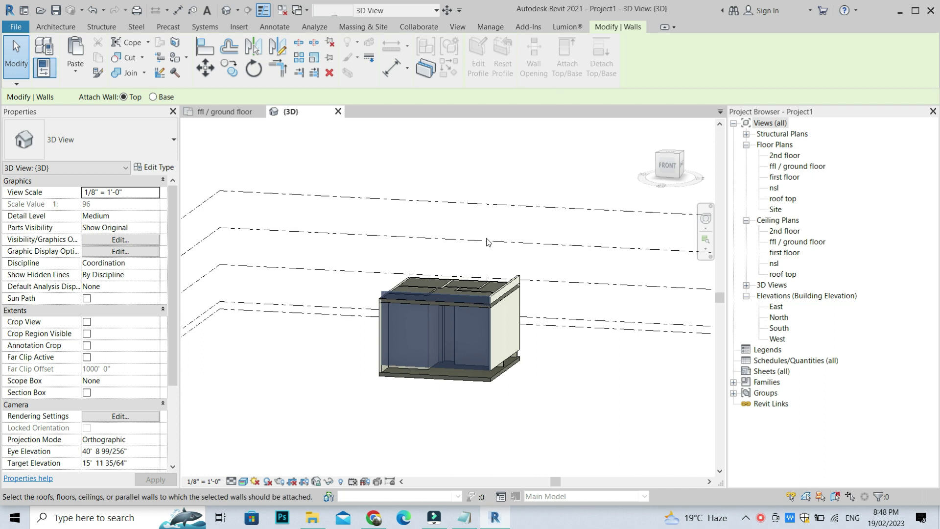
{"action": "left_click", "coordinate": [486, 308]}
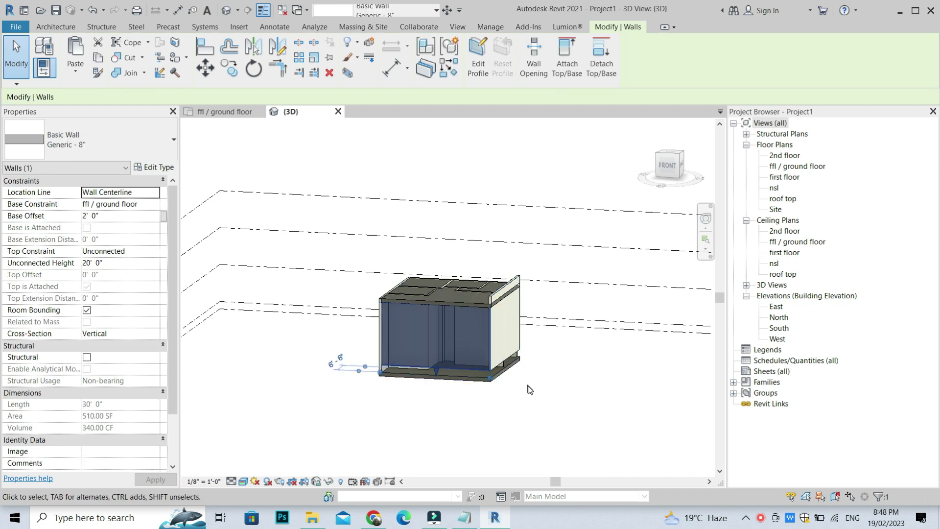
{"action": "scroll", "coordinate": [557, 267], "scroll_direction": "up", "scroll_amount": 2}
- Attach the right side wall's top to the roof slab
{"action": "left_click", "coordinate": [562, 284]}
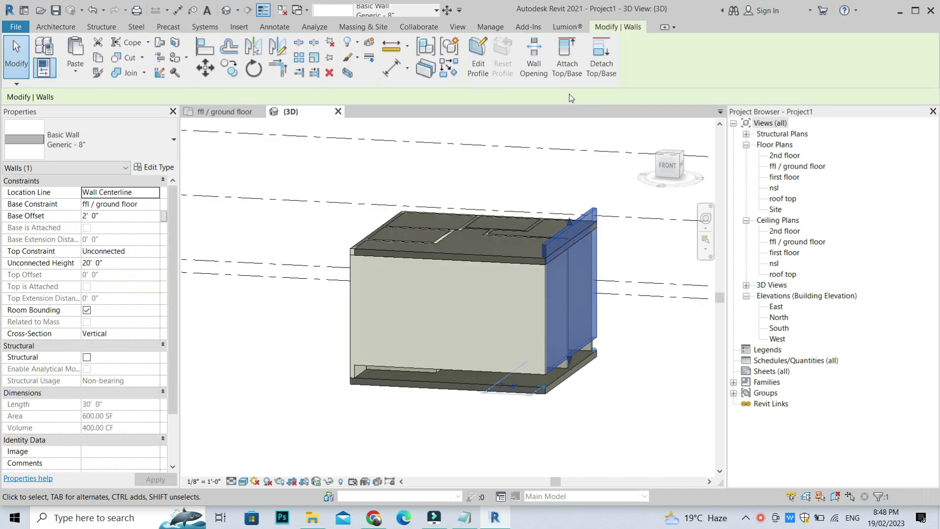
{"action": "left_click", "coordinate": [567, 63]}
{"action": "left_click", "coordinate": [499, 252]}
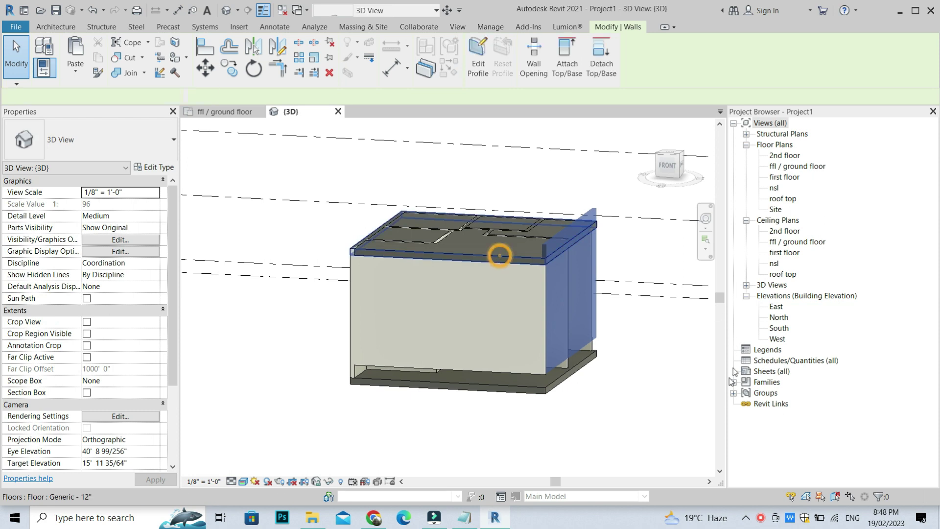
{"action": "left_click", "coordinate": [546, 471]}
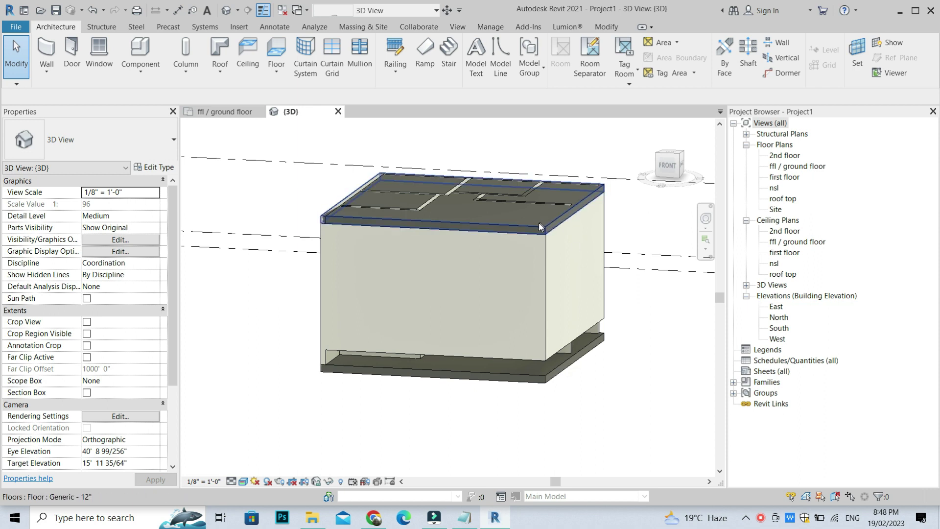
{"action": "scroll", "coordinate": [479, 324], "scroll_direction": "down", "scroll_amount": 3}
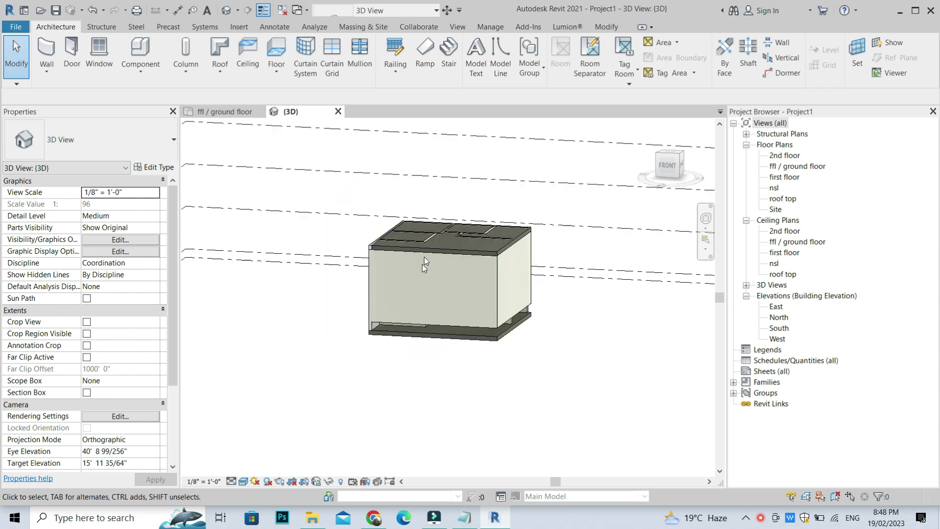
{"action": "scroll", "coordinate": [429, 258], "scroll_direction": "up", "scroll_amount": 2}
{"action": "left_click", "coordinate": [494, 368]}
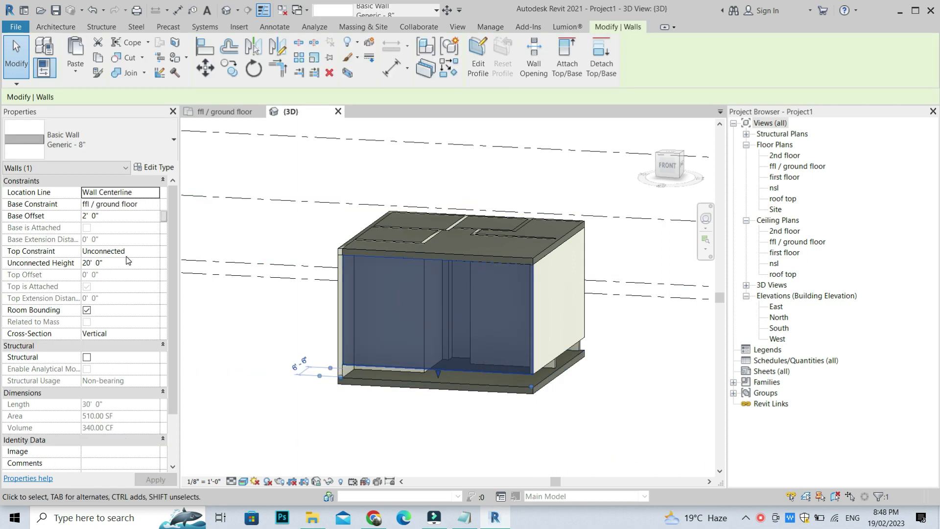
- Set the front wall's Top Constraint to 'Up to level: 2nd floor' with Top Offset 2' 0"
{"action": "left_click", "coordinate": [148, 252]}
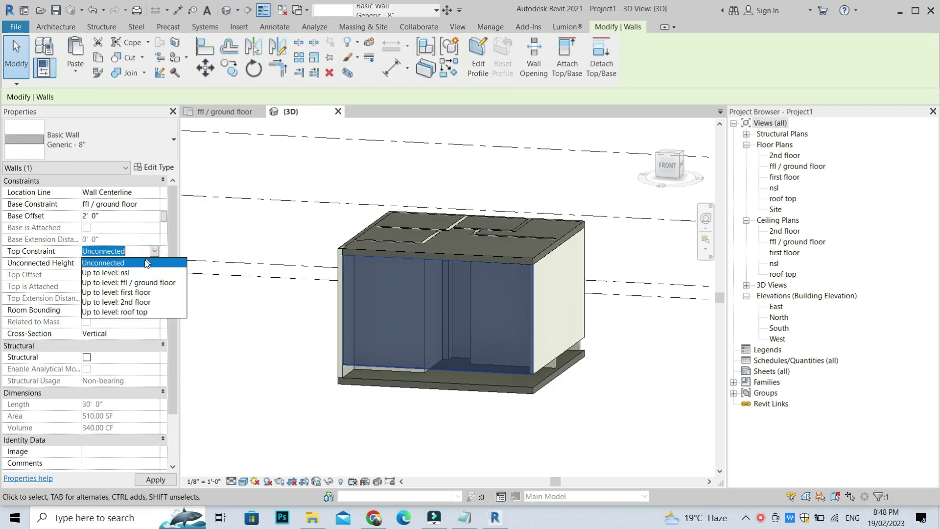
{"action": "left_click", "coordinate": [136, 304]}
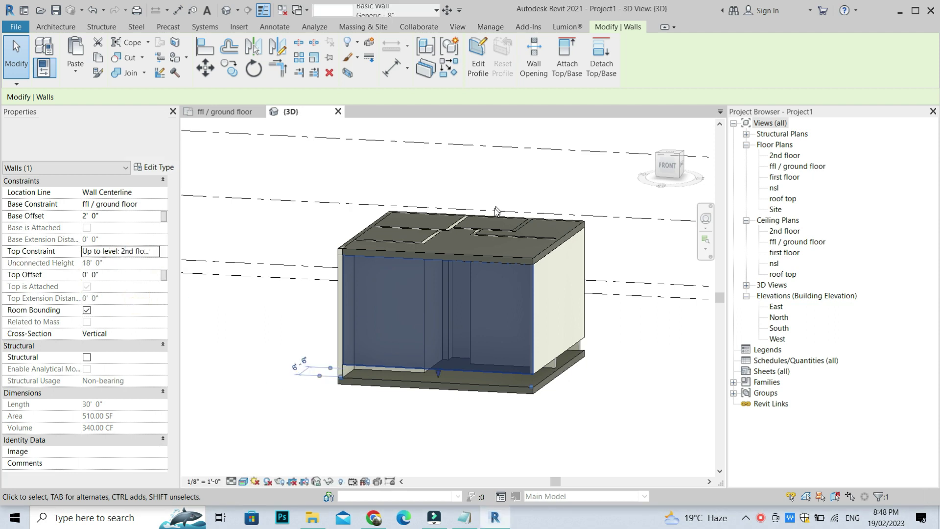
{"action": "left_click", "coordinate": [122, 274]}
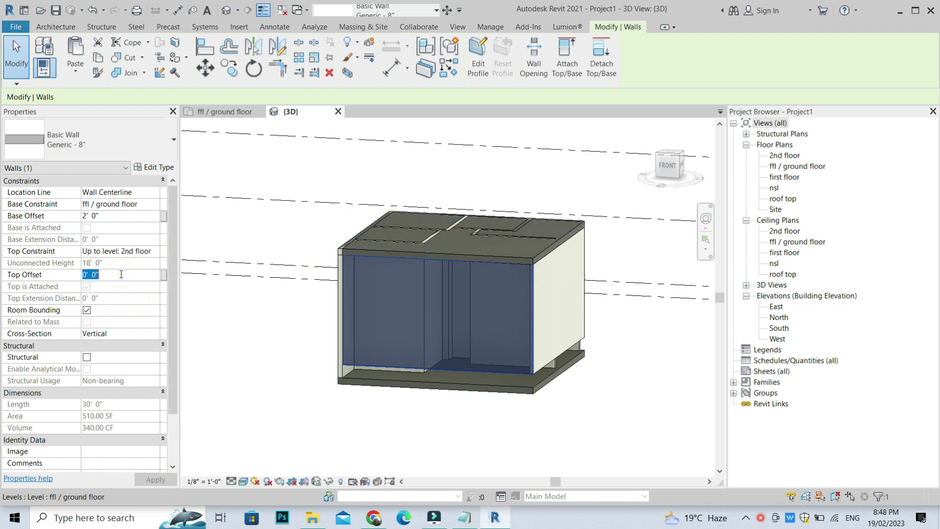
{"action": "type", "text": "2"}
{"action": "left_click", "coordinate": [330, 403]}
{"action": "left_click", "coordinate": [450, 361]}
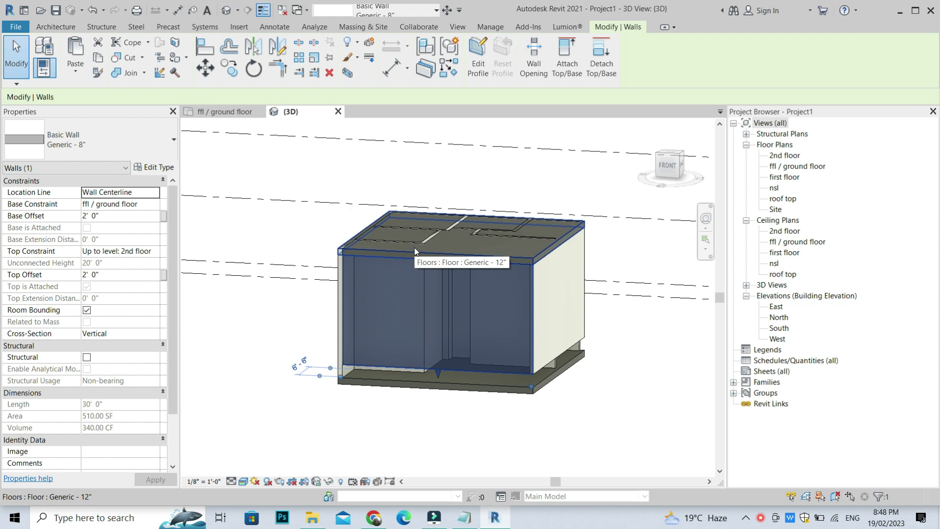
- Detach the front wall's top from the floor slab in the FRONT view
{"action": "left_click", "coordinate": [671, 171]}
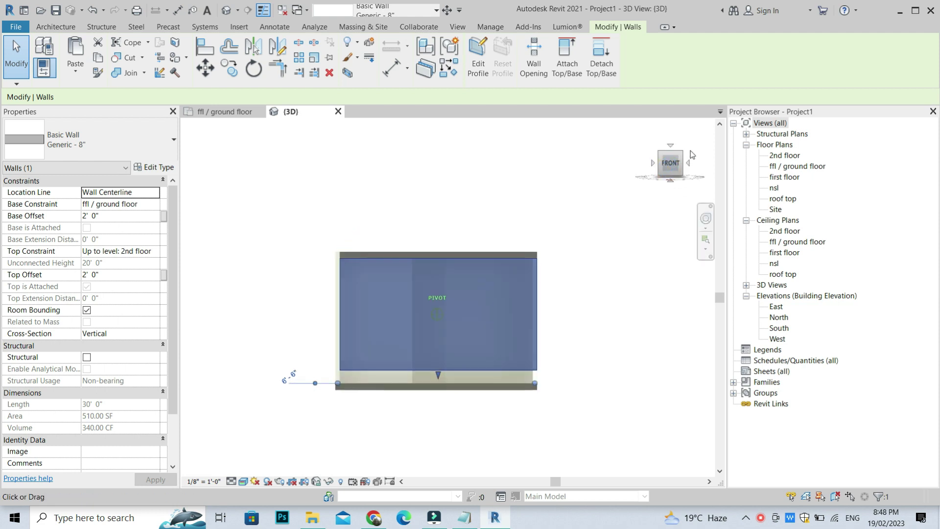
{"action": "left_click", "coordinate": [593, 62]}
{"action": "left_click", "coordinate": [466, 251]}
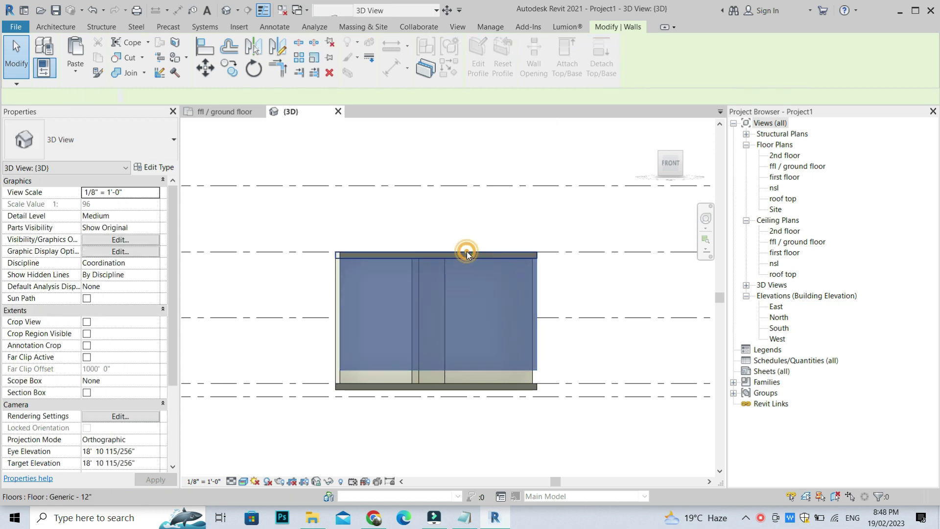
{"action": "left_click", "coordinate": [578, 212]}
- Reselect the front wall and check it from the FRONT and RIGHT views
{"action": "middle_click_drag", "start_coordinate": [577, 212], "coordinate": [509, 242], "text": "shift"}
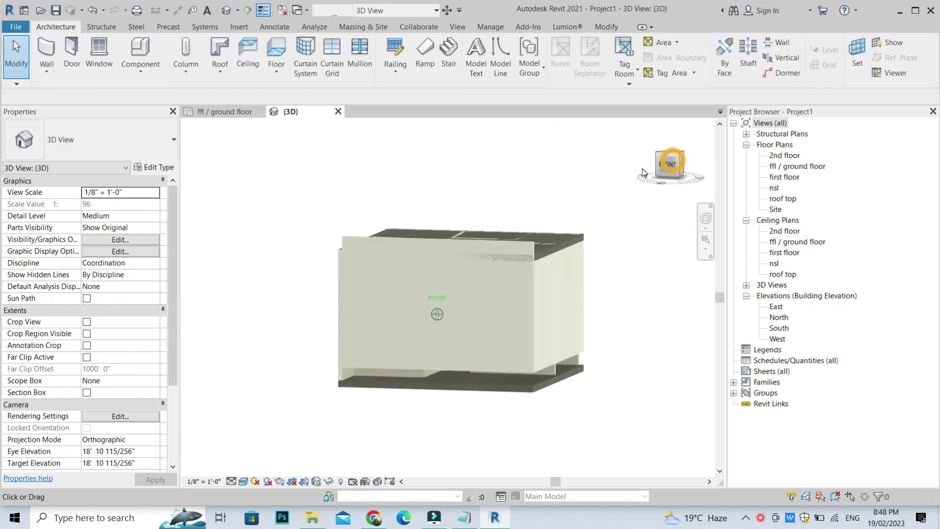
{"action": "left_click", "coordinate": [507, 243]}
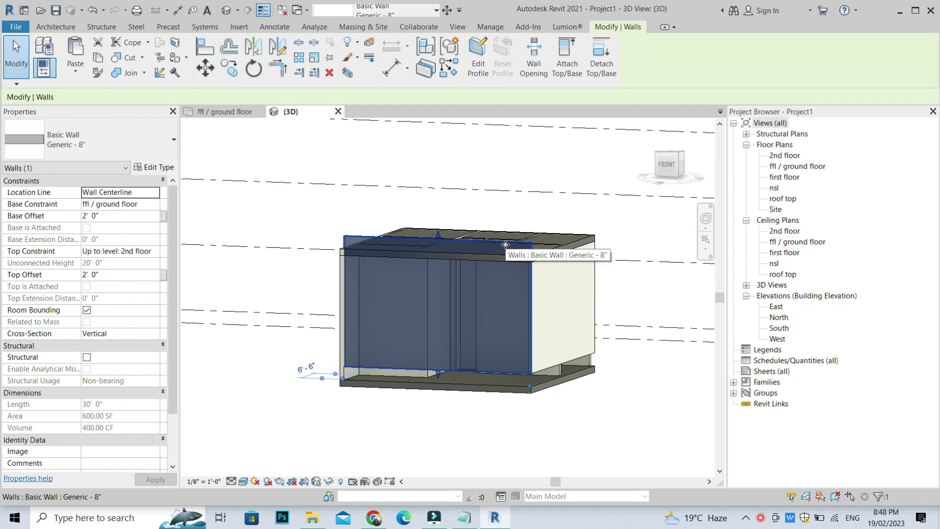
{"action": "left_click", "coordinate": [669, 164]}
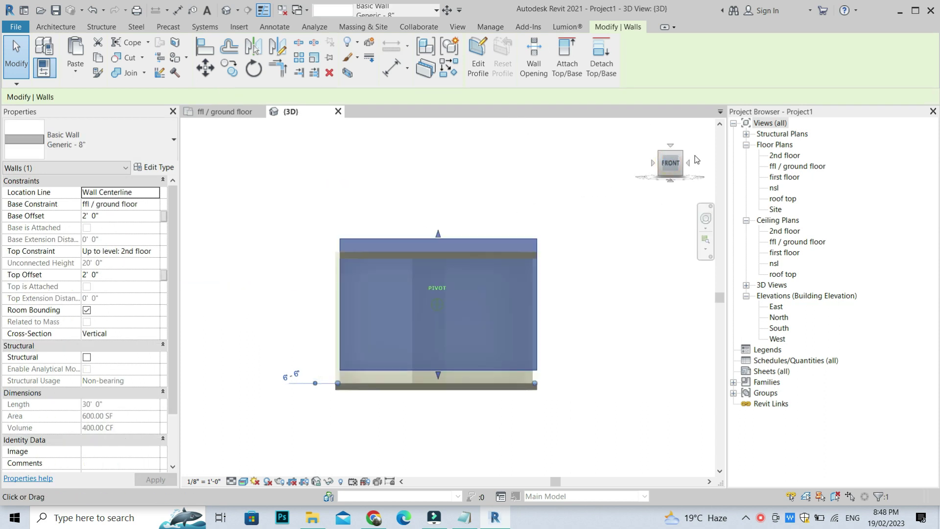
{"action": "left_click", "coordinate": [688, 162]}
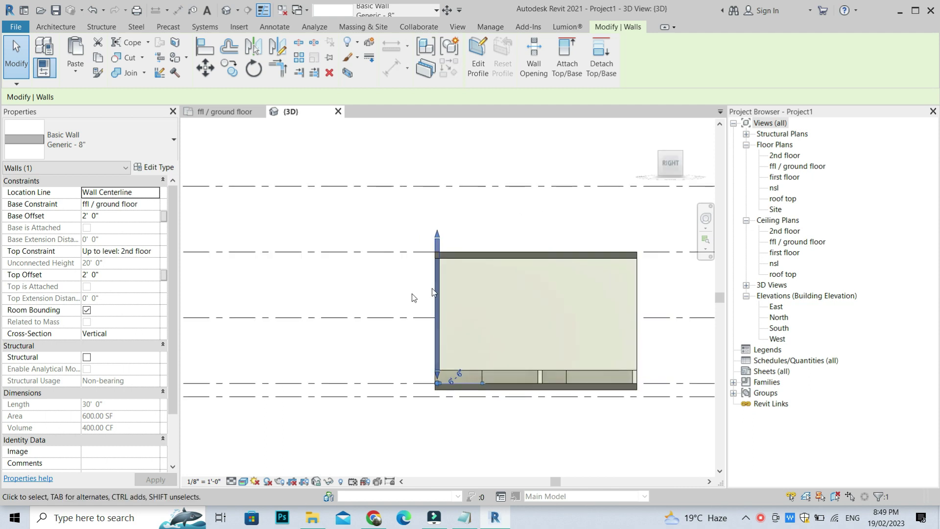
{"action": "scroll", "coordinate": [379, 301], "scroll_direction": "down", "scroll_amount": 2}
- Move the upper floor slab's Level to first floor
{"action": "left_click", "coordinate": [473, 283]}
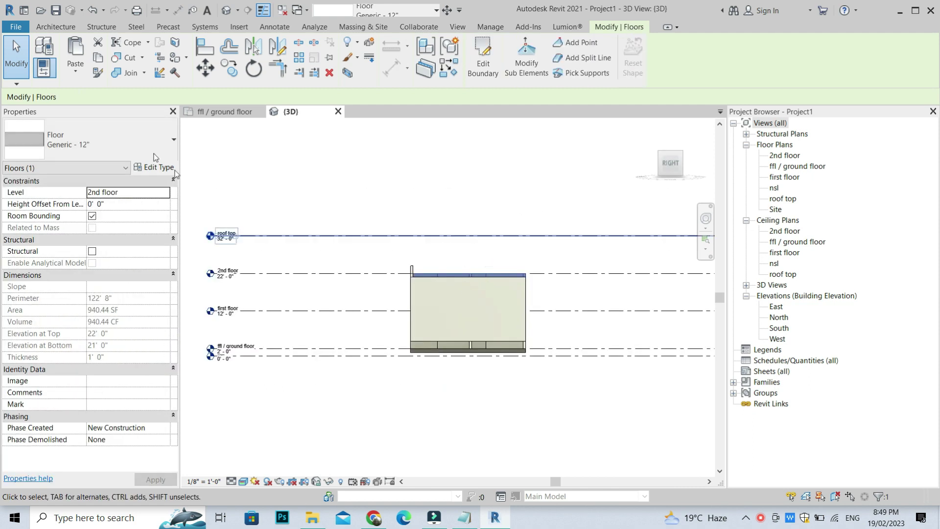
{"action": "left_click", "coordinate": [166, 192]}
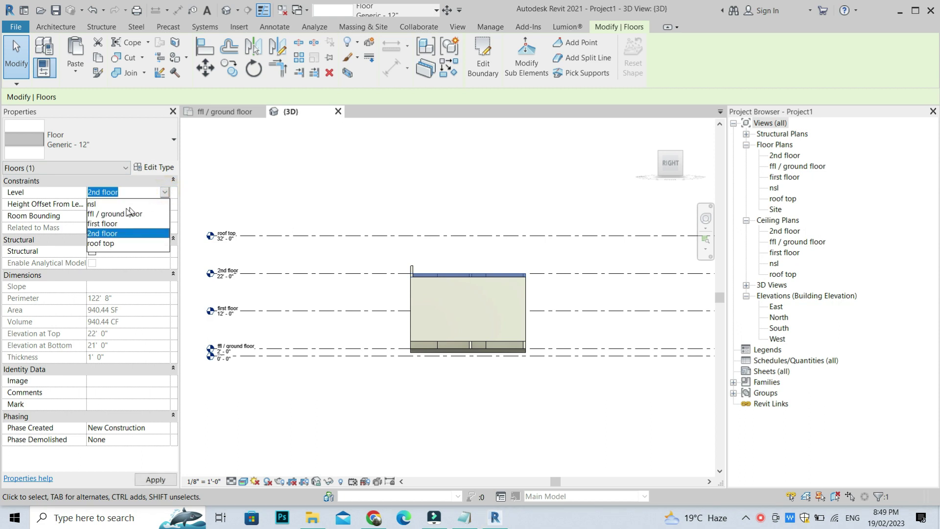
{"action": "left_click", "coordinate": [106, 223]}
{"action": "left_click", "coordinate": [353, 187]}
- Attach the tops of all twelve crossing-selected walls to the first floor slab
{"action": "left_click_drag", "start_coordinate": [546, 289], "coordinate": [372, 288]}
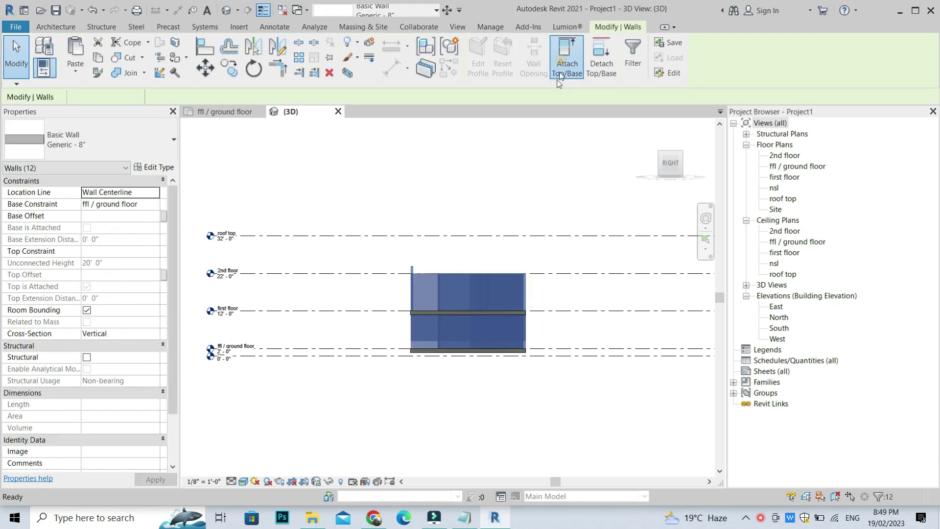
{"action": "left_click", "coordinate": [450, 312]}
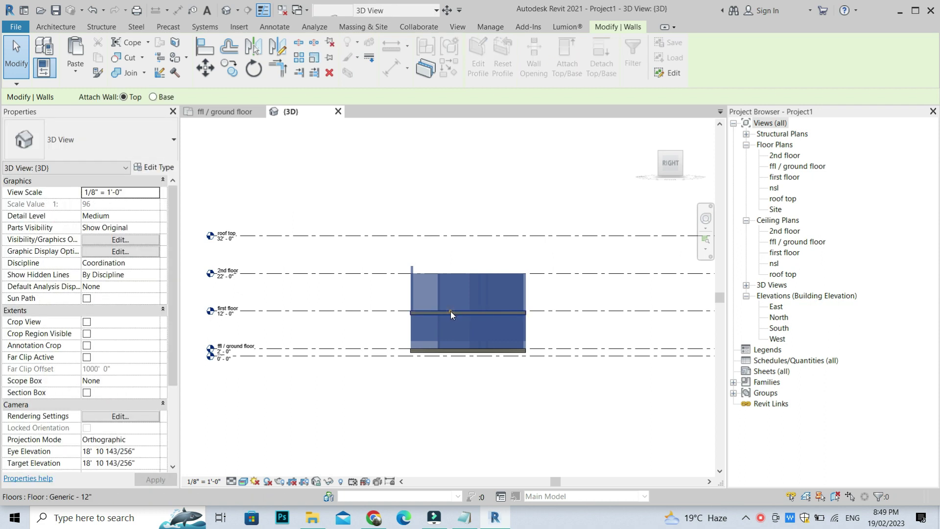
{"action": "left_click", "coordinate": [473, 163]}
{"action": "middle_click_drag", "start_coordinate": [474, 163], "coordinate": [212, 193], "text": "shift"}
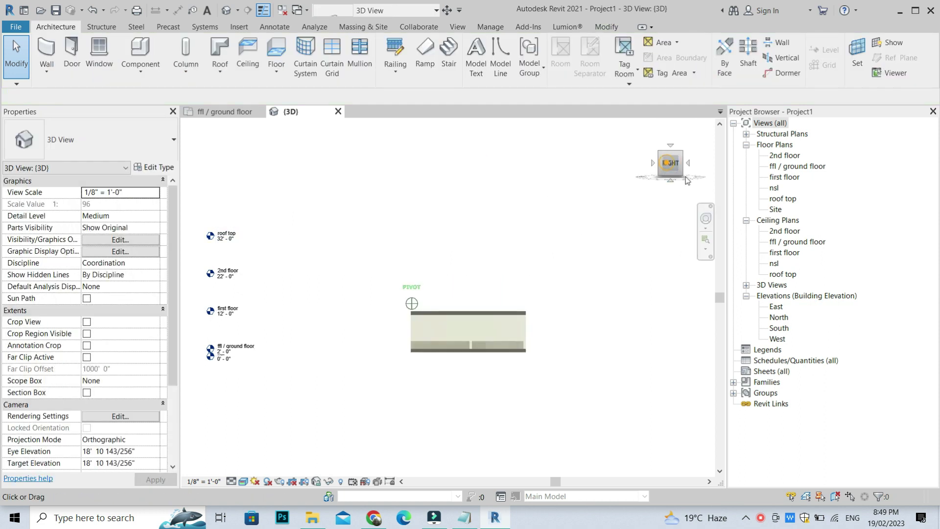
{"action": "scroll", "coordinate": [455, 322], "scroll_direction": "up", "scroll_amount": 1}
{"action": "scroll", "coordinate": [419, 354], "scroll_direction": "up", "scroll_amount": 1}
{"action": "scroll", "coordinate": [438, 334], "scroll_direction": "up", "scroll_amount": 1}
{"action": "scroll", "coordinate": [438, 334], "scroll_direction": "up", "scroll_amount": 2}
{"action": "left_click", "coordinate": [661, 166]}
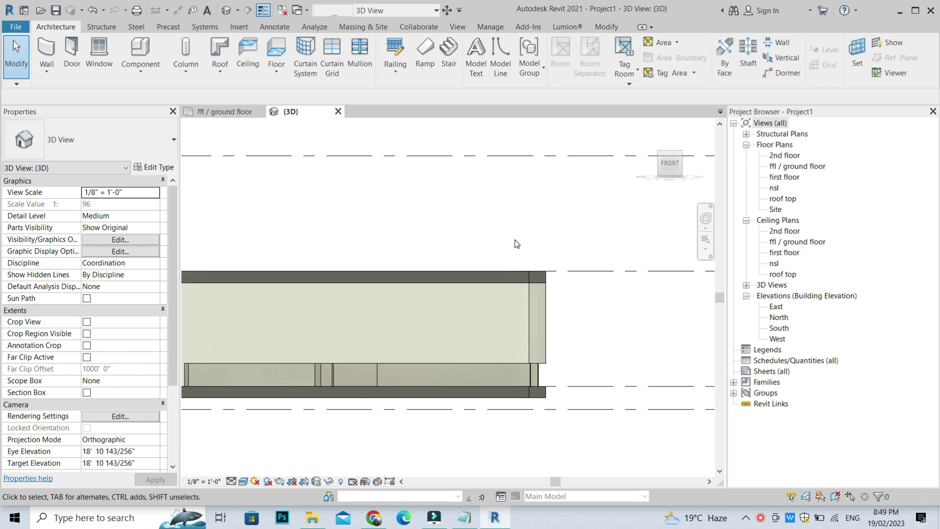
{"action": "left_click", "coordinate": [682, 152]}
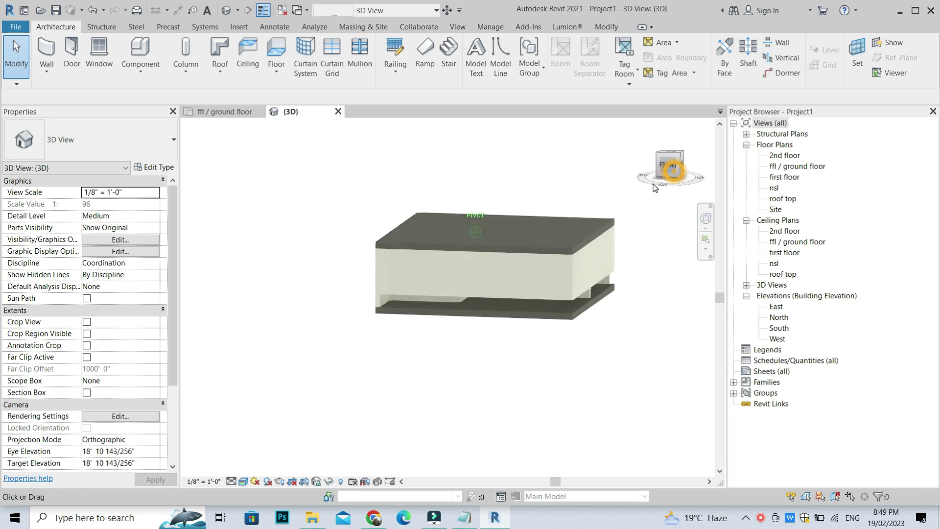
- Detach the tall front wall's top from the upper slab
{"action": "left_click", "coordinate": [553, 298]}
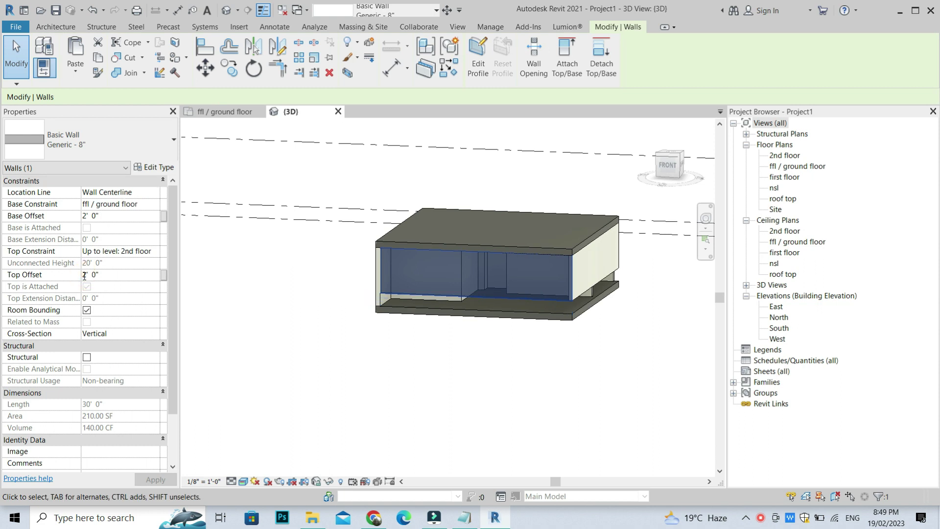
{"action": "type", "text": "-"}
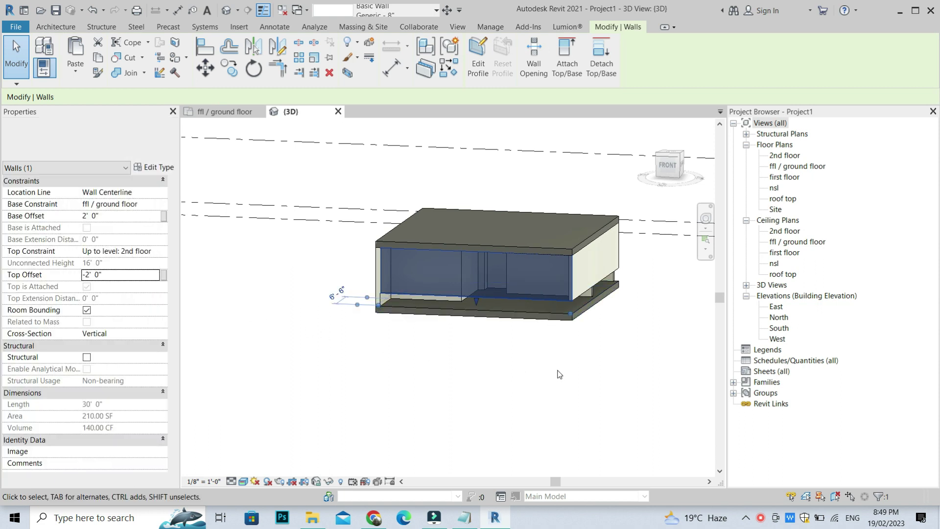
{"action": "left_click", "coordinate": [551, 328]}
{"action": "left_click", "coordinate": [550, 300]}
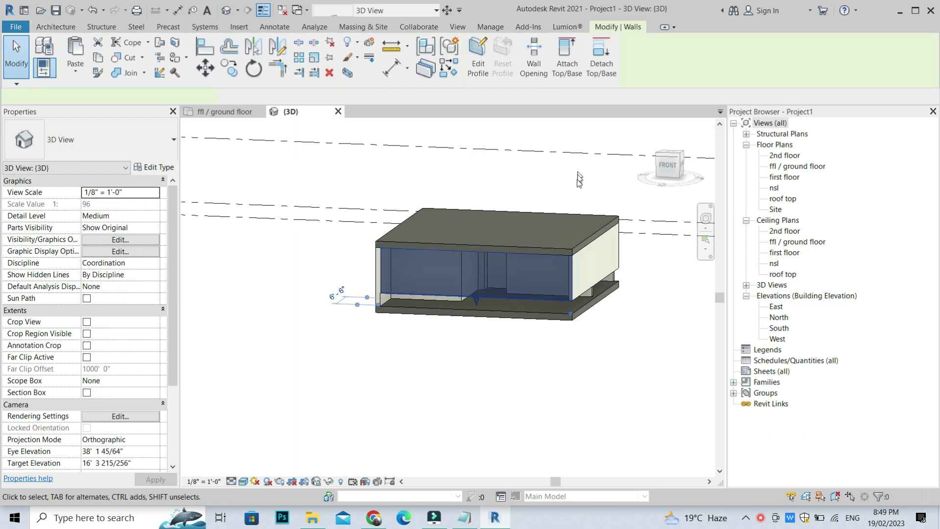
{"action": "scroll", "coordinate": [573, 189], "scroll_direction": "up", "scroll_amount": 2}
{"action": "left_click", "coordinate": [593, 68]}
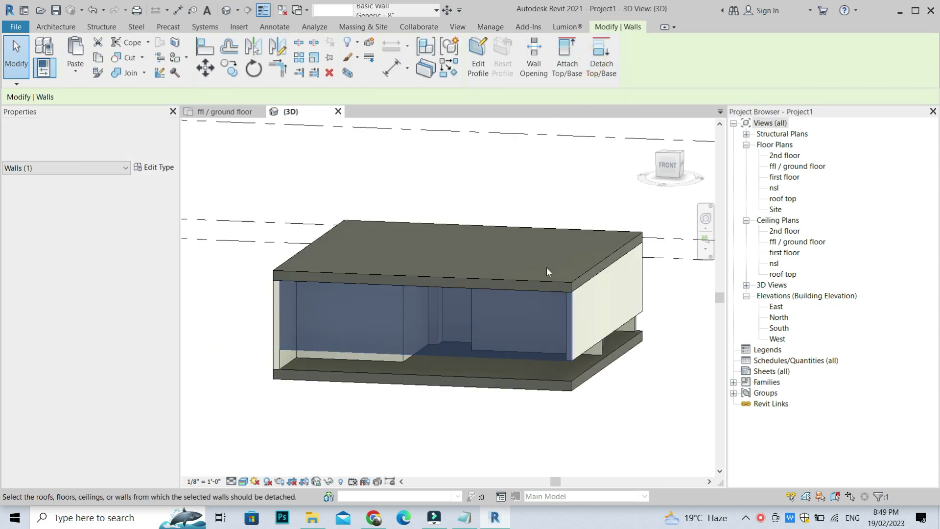
{"action": "left_click", "coordinate": [546, 281]}
{"action": "key", "text": "Escape"}
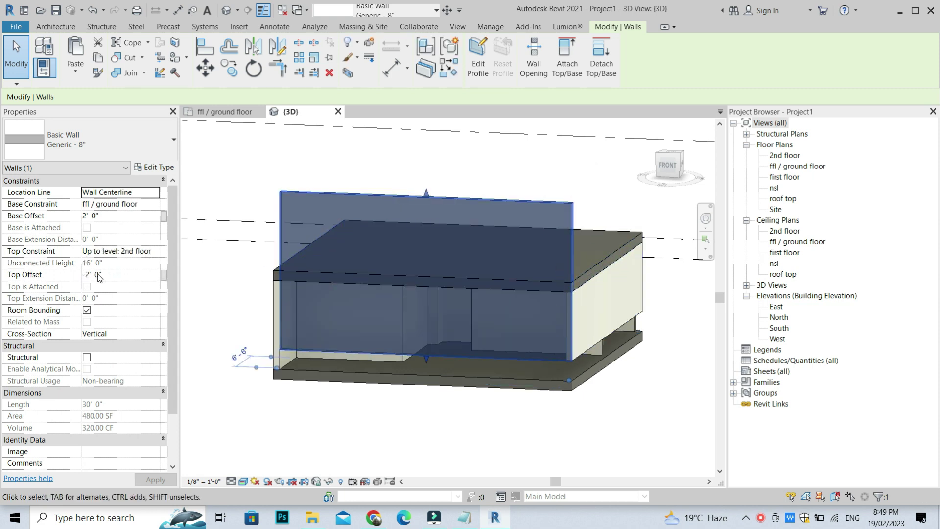
- Set the front wall's Top Constraint to 'Up to level: first floor'
{"action": "left_click", "coordinate": [155, 251]}
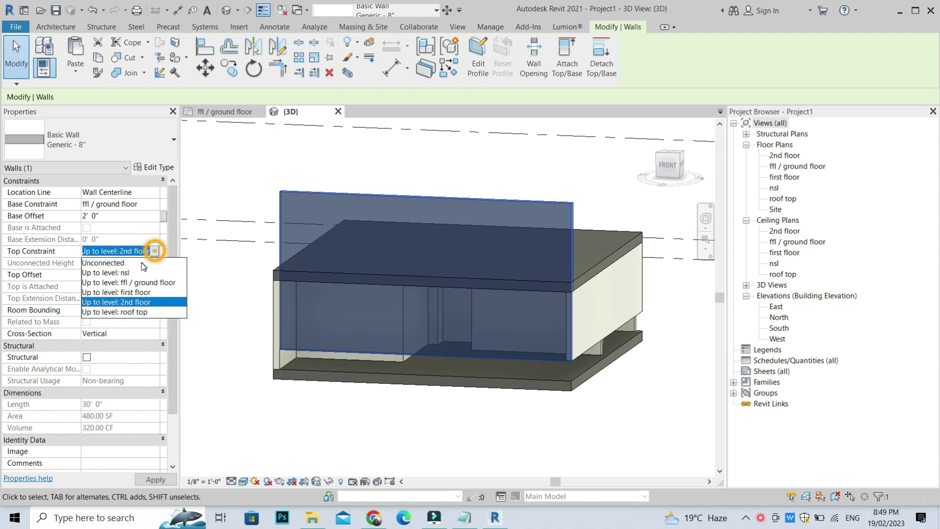
{"action": "left_click", "coordinate": [132, 293]}
{"action": "left_click", "coordinate": [605, 397]}
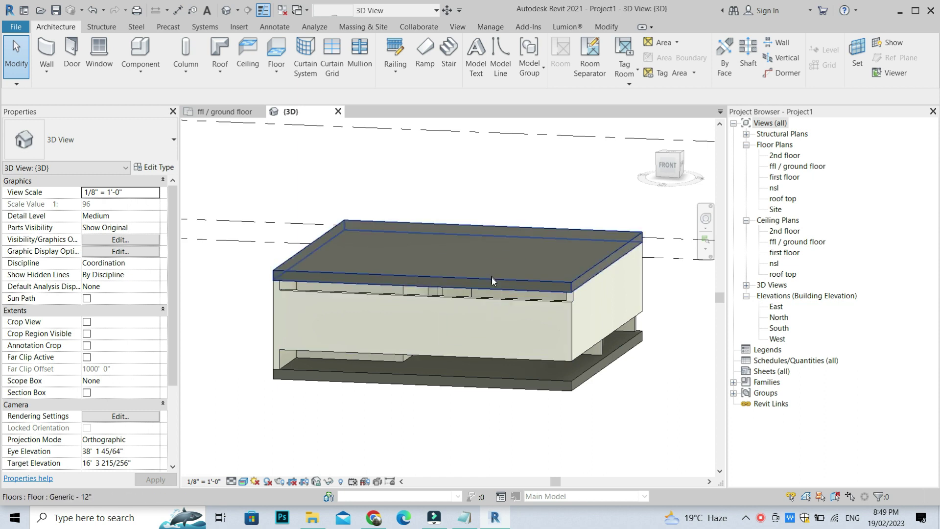
- From an angled view, select the 20' side wall and bring up its Top Constraint levels
{"action": "mouse_move", "coordinate": [608, 192]}
{"action": "middle_mouse_down", "text": "shift"}
{"action": "mouse_move", "coordinate": [627, 161]}
{"action": "mouse_move", "coordinate": [571, 360]}
{"action": "middle_mouse_up", "text": "shift"}
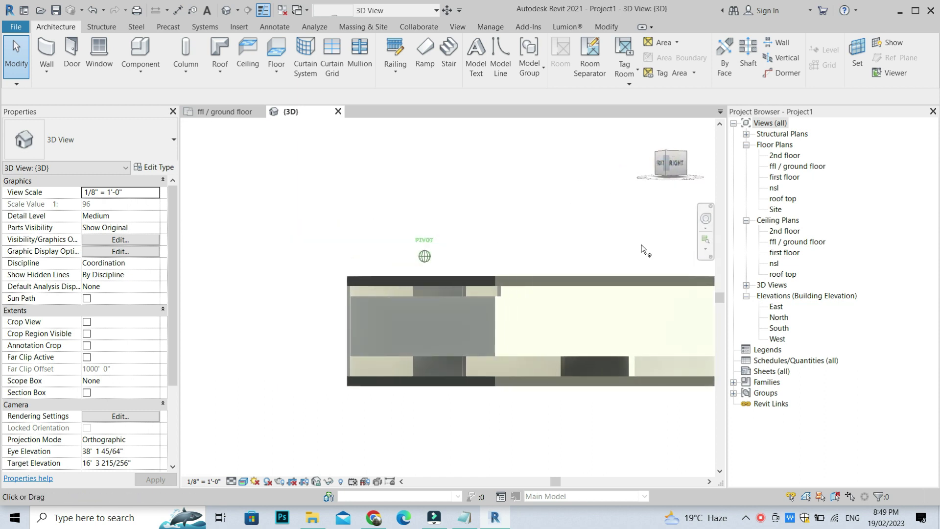
{"action": "left_click", "coordinate": [576, 358]}
{"action": "scroll", "coordinate": [493, 283], "scroll_direction": "down", "scroll_amount": 2}
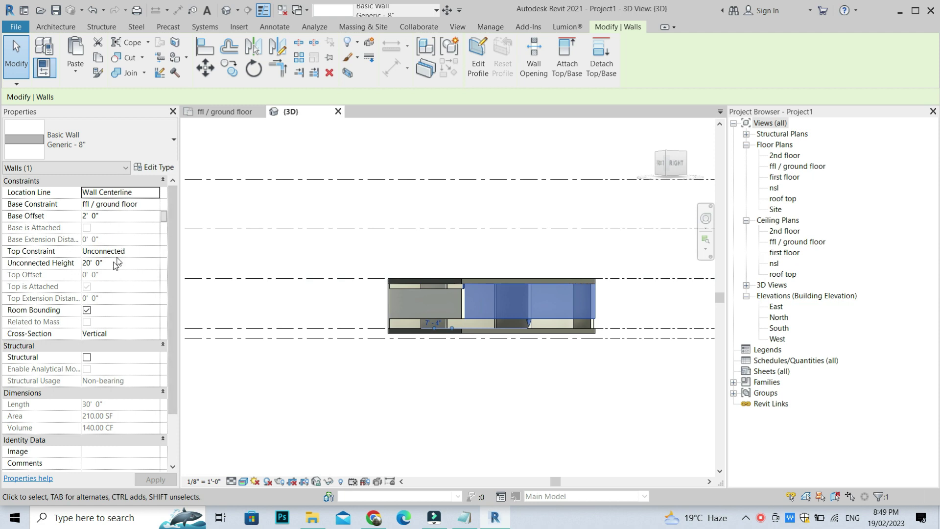
{"action": "scroll", "coordinate": [524, 367], "scroll_direction": "down", "scroll_amount": 3}
{"action": "left_click", "coordinate": [528, 372]}
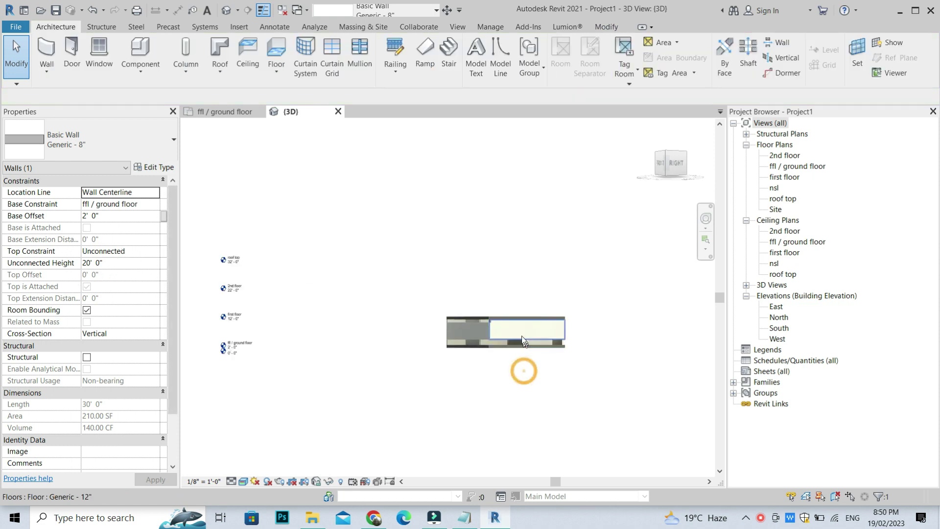
{"action": "left_click", "coordinate": [520, 341]}
{"action": "middle_click_drag", "start_coordinate": [521, 341], "coordinate": [535, 336], "text": "shift"}
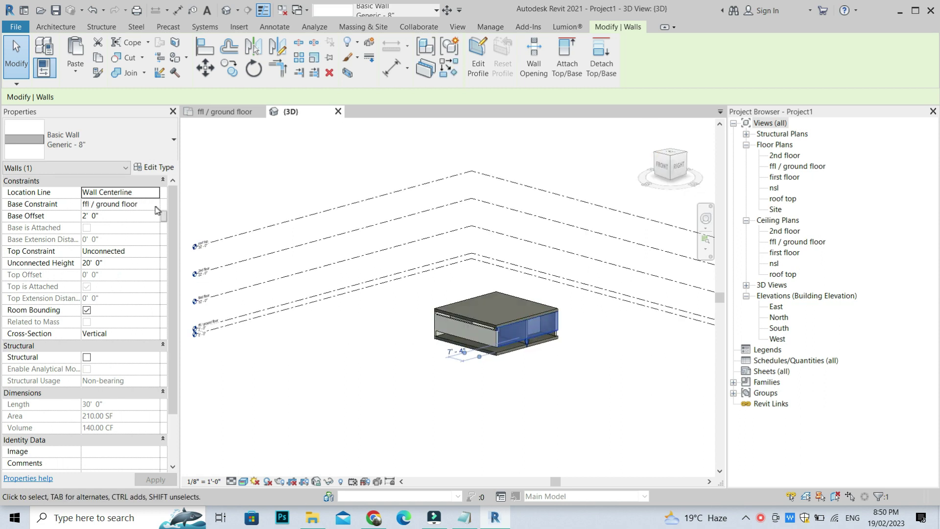
{"action": "left_click", "coordinate": [156, 253]}
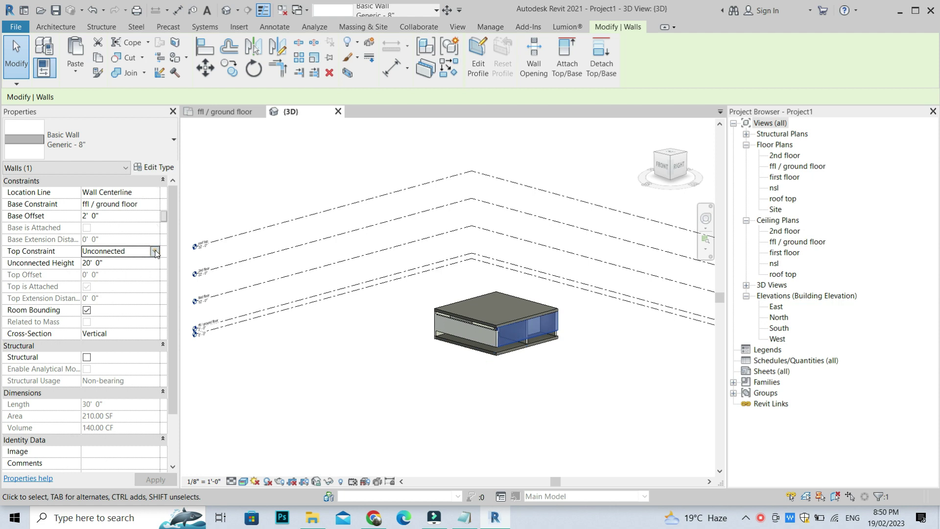
- Set the right-hand side wall's Top Constraint to 'Up to level: first floor'
{"action": "left_click", "coordinate": [443, 395]}
{"action": "right_click", "coordinate": [328, 134]}
{"action": "left_click", "coordinate": [336, 143]}
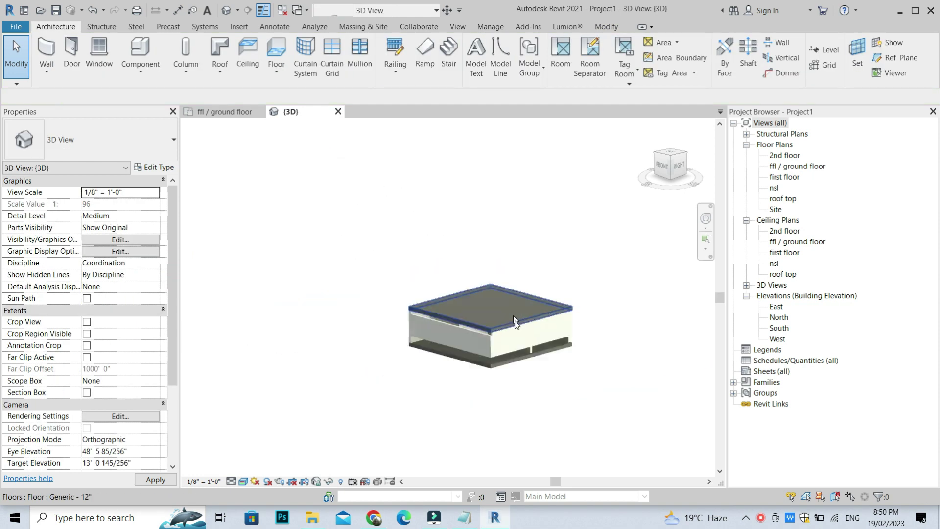
{"action": "left_click", "coordinate": [549, 346]}
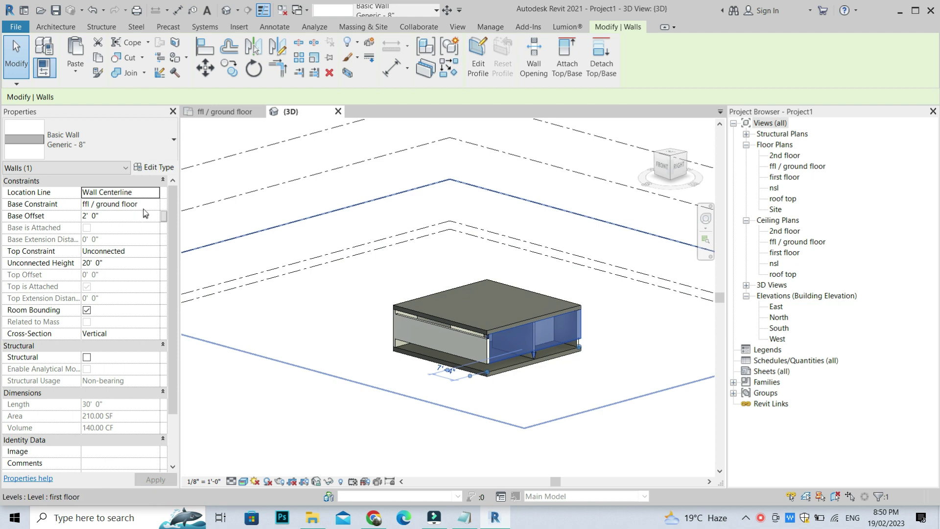
{"action": "left_click", "coordinate": [154, 252]}
{"action": "left_click", "coordinate": [135, 292]}
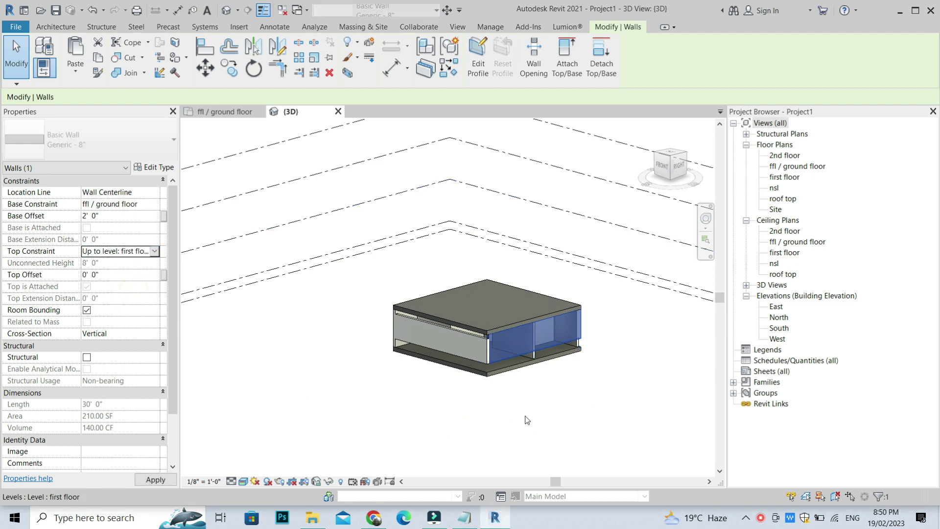
{"action": "left_click", "coordinate": [558, 416]}
- Give the side wall a Top Offset of -2' 0"
{"action": "scroll", "coordinate": [537, 333], "scroll_direction": "up", "scroll_amount": 3}
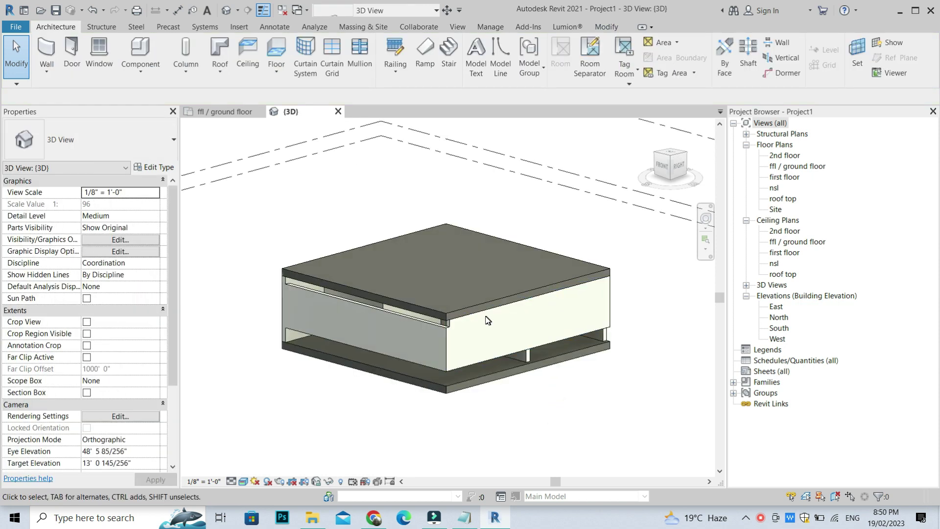
{"action": "scroll", "coordinate": [487, 343], "scroll_direction": "up", "scroll_amount": 2}
{"action": "left_click", "coordinate": [486, 373]}
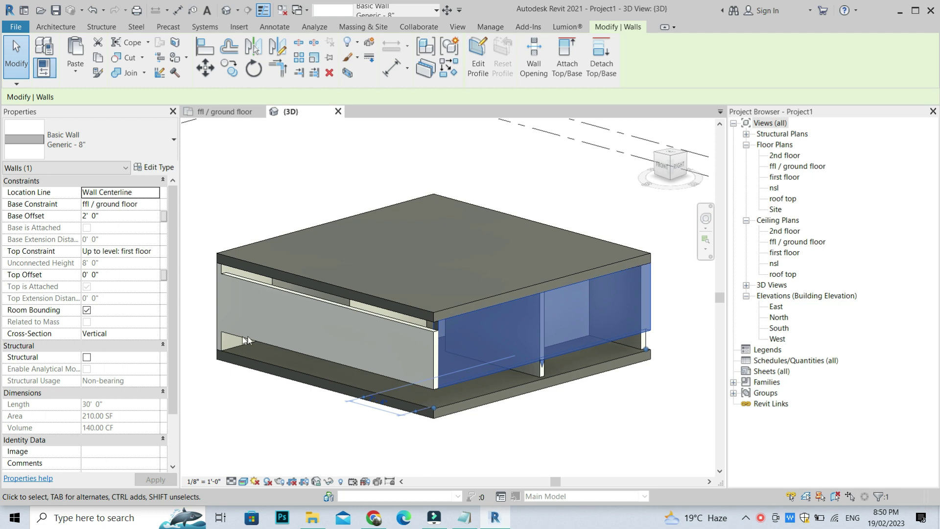
{"action": "left_click", "coordinate": [510, 380]}
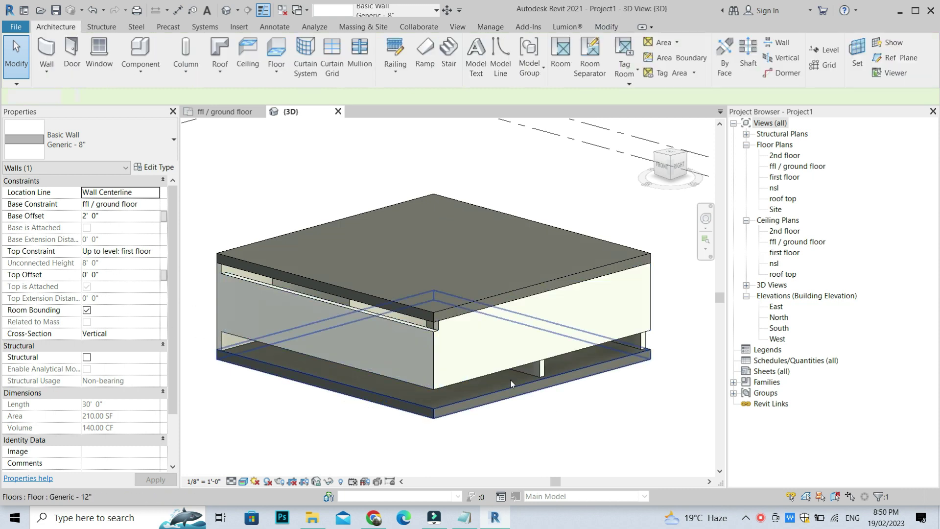
{"action": "left_click", "coordinate": [494, 366]}
{"action": "left_click", "coordinate": [116, 274]}
{"action": "type", "text": "-2"}
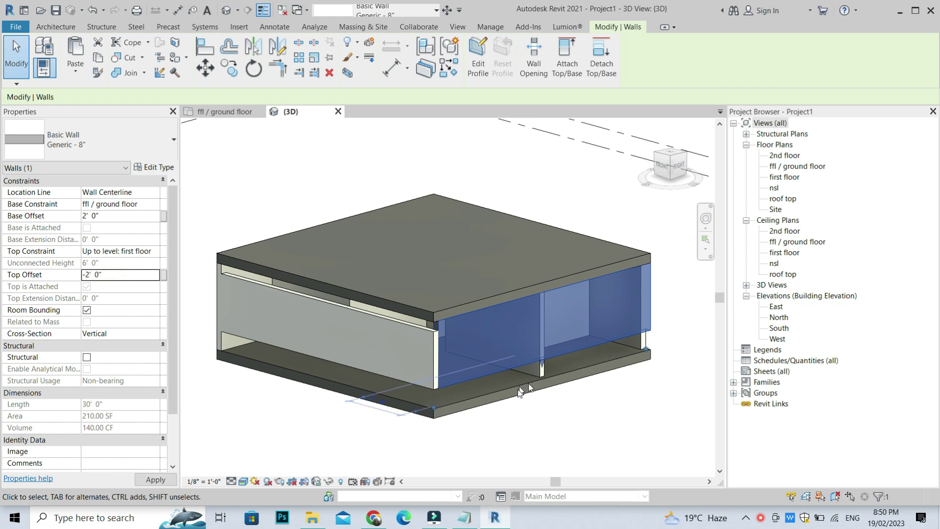
- Detach the side wall's top from the floor slab, leaving a 6' band
{"action": "left_click", "coordinate": [601, 58]}
{"action": "left_click", "coordinate": [475, 307]}
{"action": "key", "text": "Escape"}
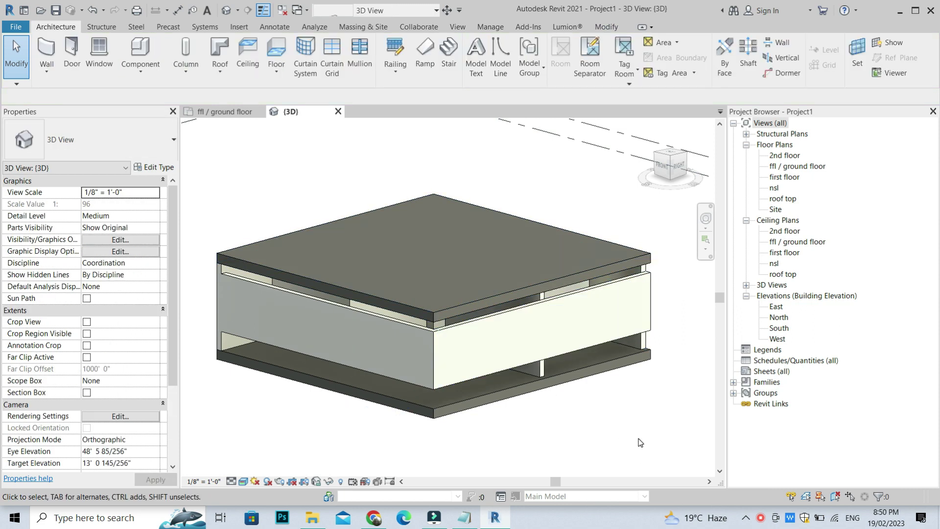
{"action": "middle_click_drag", "start_coordinate": [541, 276], "coordinate": [566, 230], "text": "shift"}
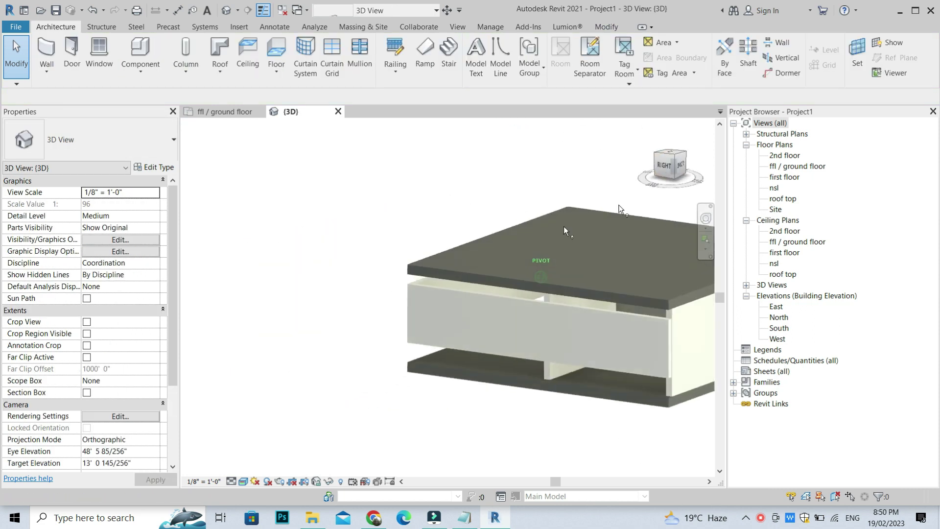
- Attach the right end wall's top to the roof slab
{"action": "scroll", "coordinate": [564, 227], "scroll_direction": "down", "scroll_amount": 3}
{"action": "middle_click_drag", "start_coordinate": [486, 317], "coordinate": [558, 222], "text": "shift"}
{"action": "left_click", "coordinate": [550, 243]}
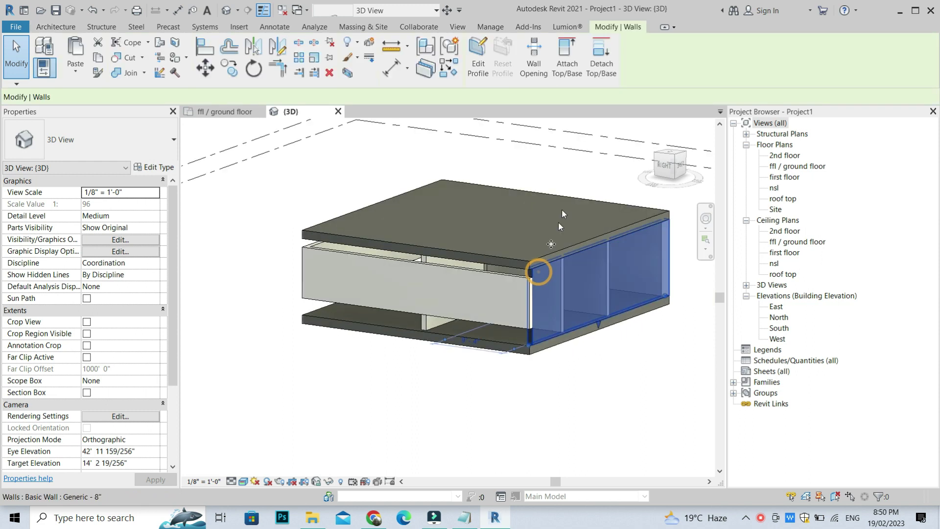
{"action": "left_click", "coordinate": [567, 52]}
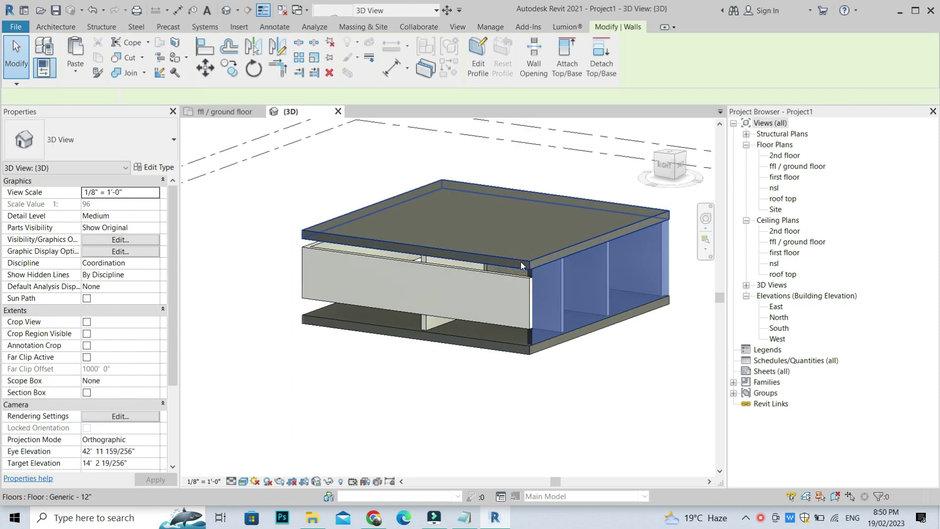
{"action": "left_click", "coordinate": [522, 265]}
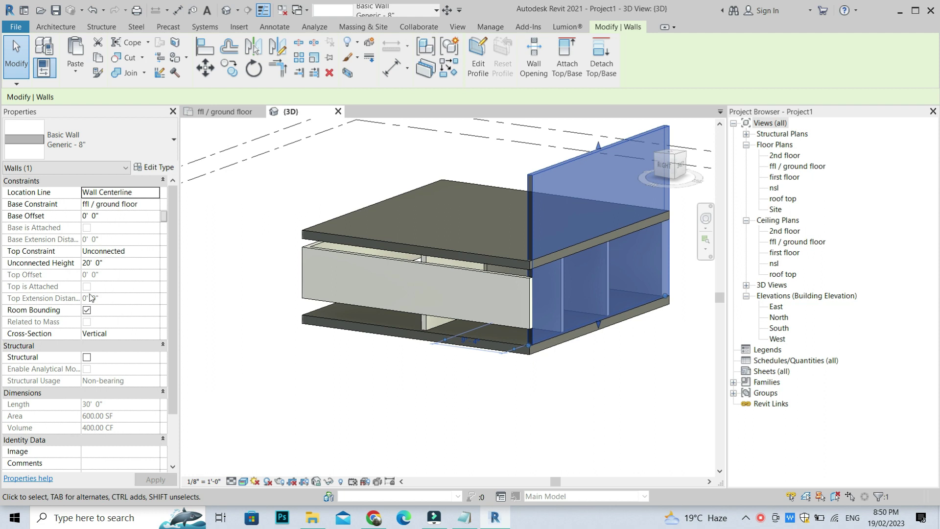
- Set the end wall's Top Constraint to first floor with a -2' 0" Top Offset
{"action": "left_click", "coordinate": [155, 251]}
{"action": "left_click", "coordinate": [155, 250]}
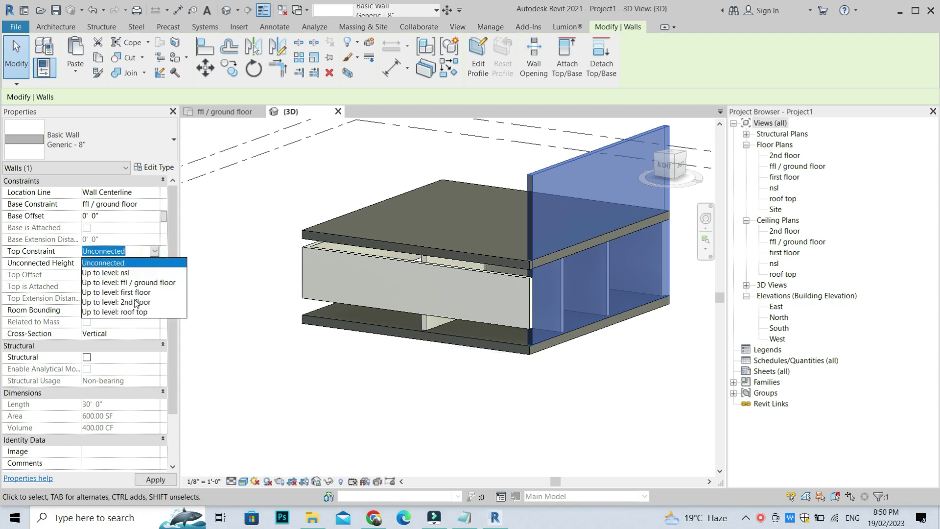
{"action": "left_click", "coordinate": [133, 292]}
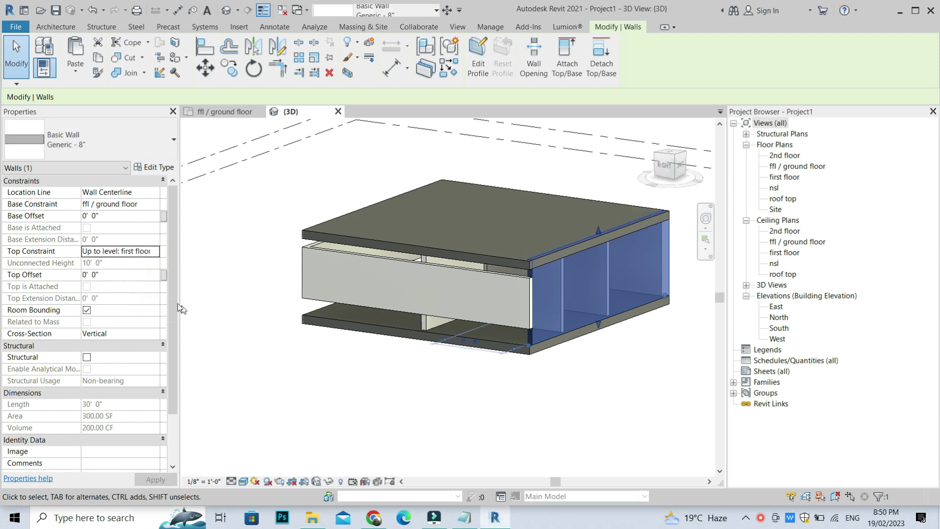
{"action": "left_click", "coordinate": [109, 273]}
{"action": "type", "text": "-2"}
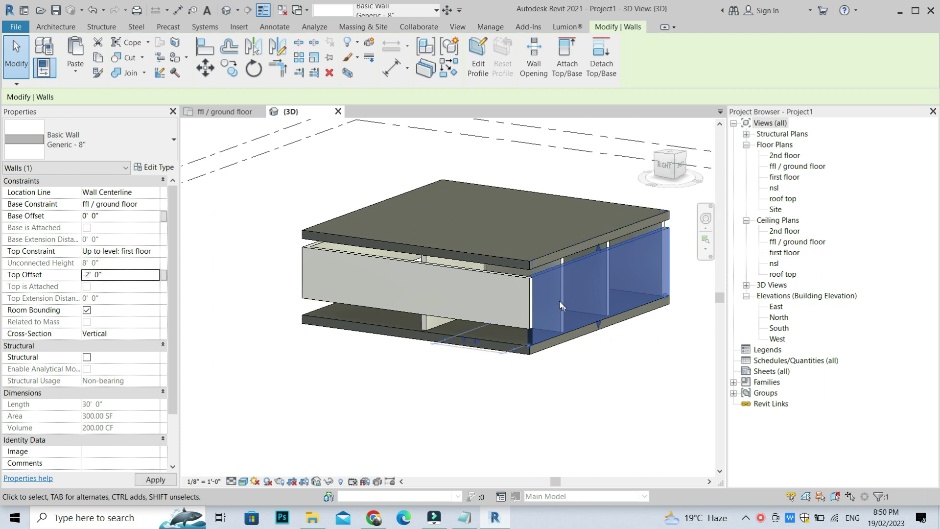
{"action": "key", "text": "Escape"}
{"action": "scroll", "coordinate": [547, 262], "scroll_direction": "down", "scroll_amount": 3}
{"action": "mouse_move", "coordinate": [547, 262]}
{"action": "middle_mouse_down", "text": "shift"}
{"action": "mouse_move", "coordinate": [589, 174]}
{"action": "mouse_move", "coordinate": [676, 174]}
{"action": "middle_mouse_up", "text": "shift"}
- Try editing the band wall's base offset, dismissing the invalid-value error
{"action": "left_click", "coordinate": [676, 174]}
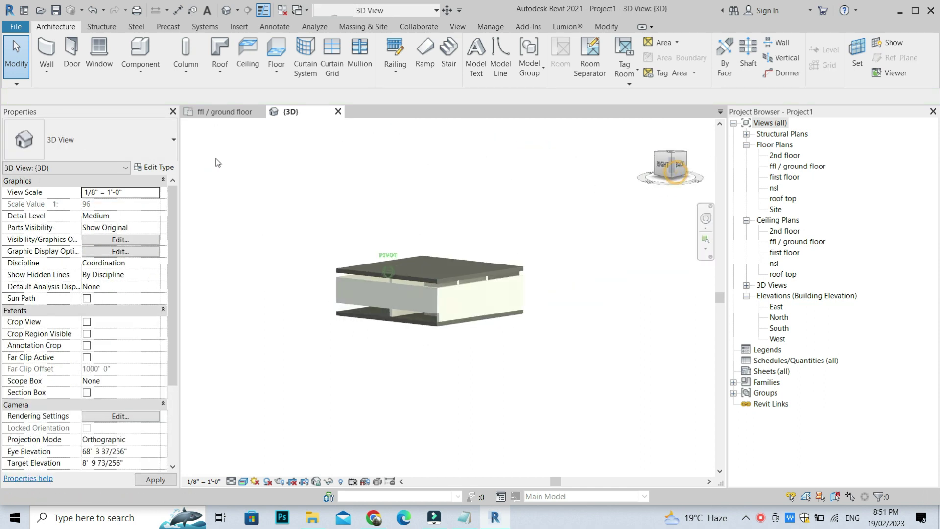
{"action": "scroll", "coordinate": [343, 296], "scroll_direction": "up", "scroll_amount": 3}
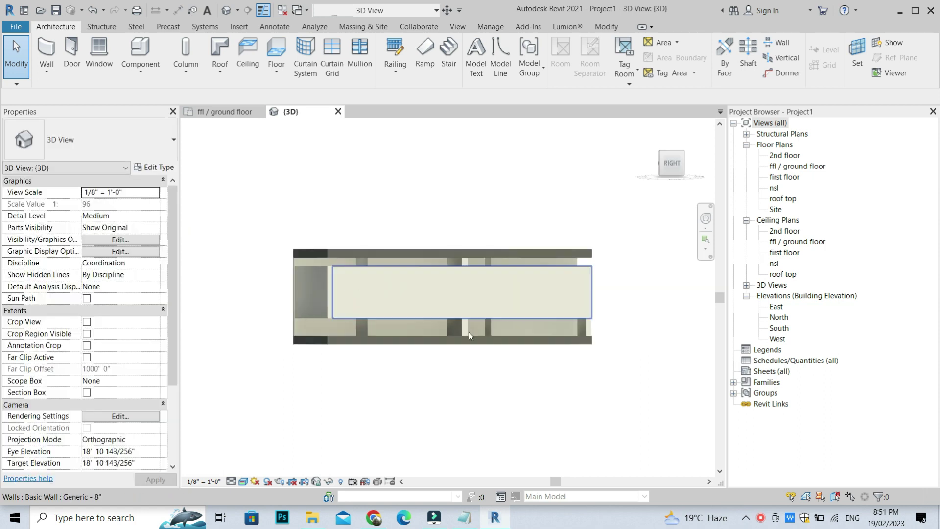
{"action": "scroll", "coordinate": [561, 325], "scroll_direction": "down", "scroll_amount": 1}
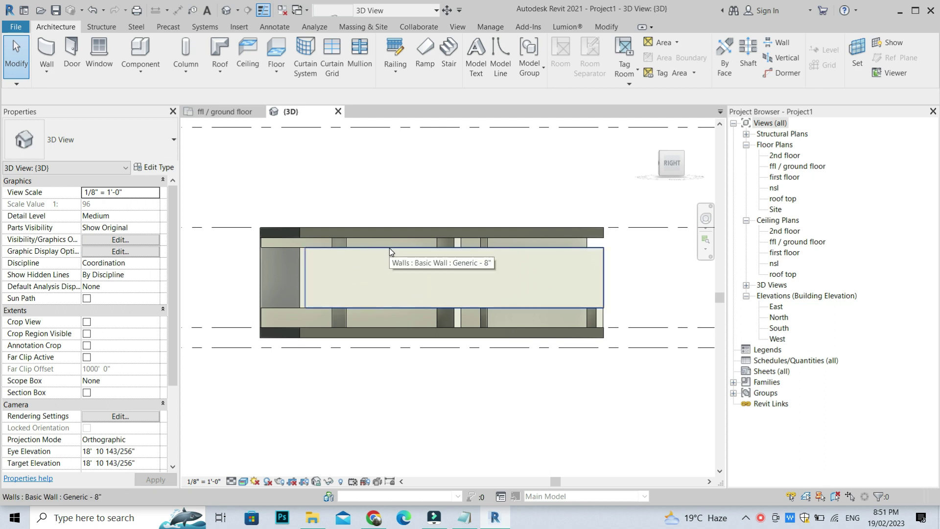
{"action": "left_click_drag", "start_coordinate": [660, 181], "coordinate": [380, 298]}
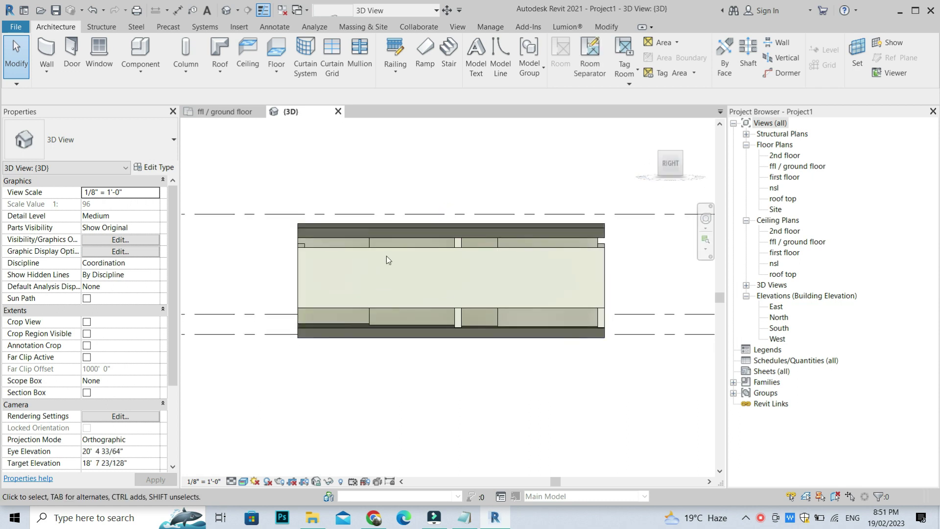
{"action": "left_click", "coordinate": [372, 268]}
{"action": "left_click", "coordinate": [129, 219]}
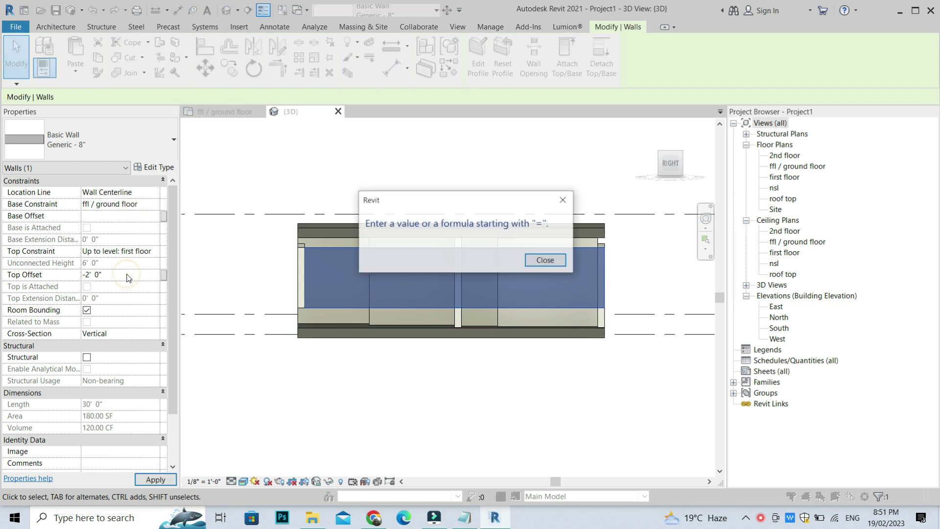
{"action": "left_click", "coordinate": [545, 259]}
{"action": "key", "text": "Escape"}
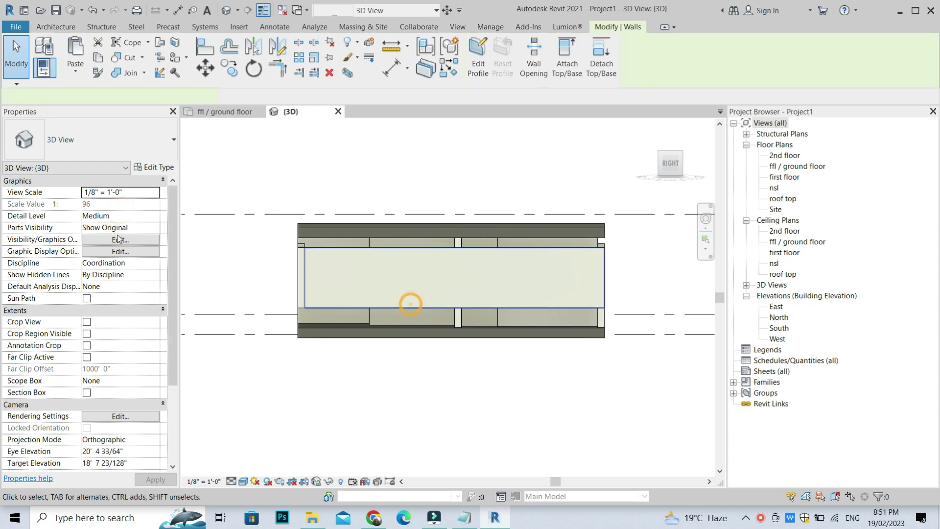
- Set the wall's top offset to 0, then undo the change
{"action": "left_click", "coordinate": [111, 217]}
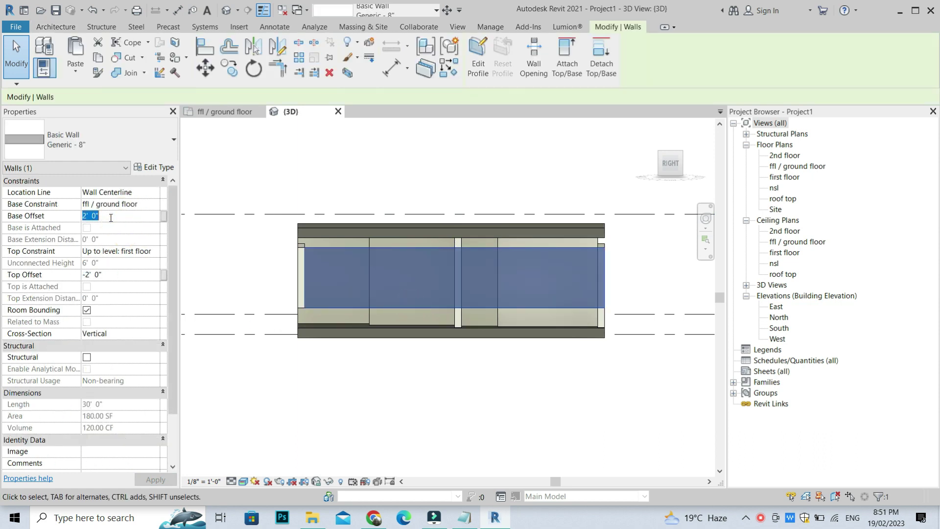
{"action": "left_click", "coordinate": [122, 278]}
{"action": "type", "text": "0"}
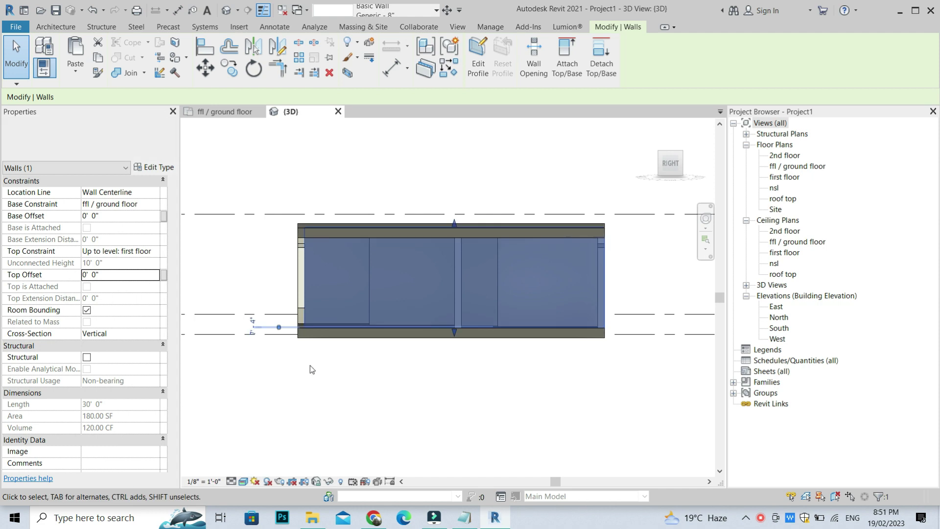
{"action": "left_click", "coordinate": [356, 402]}
{"action": "left_click", "coordinate": [423, 328]}
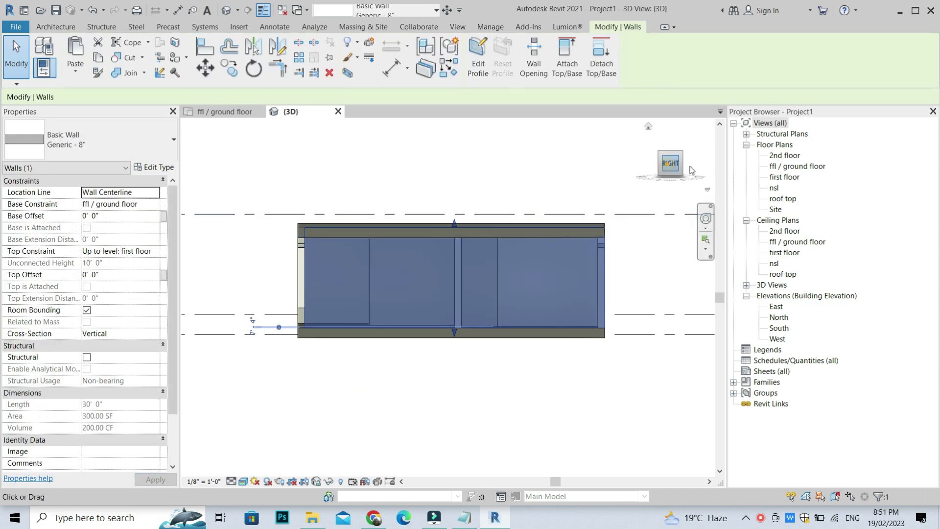
{"action": "left_click_drag", "start_coordinate": [691, 170], "coordinate": [297, 253]}
{"action": "key", "text": "ctrl+z"}
- Edit the right-side wall's offset so it rises to the first floor, then deselect
{"action": "left_click", "coordinate": [129, 220]}
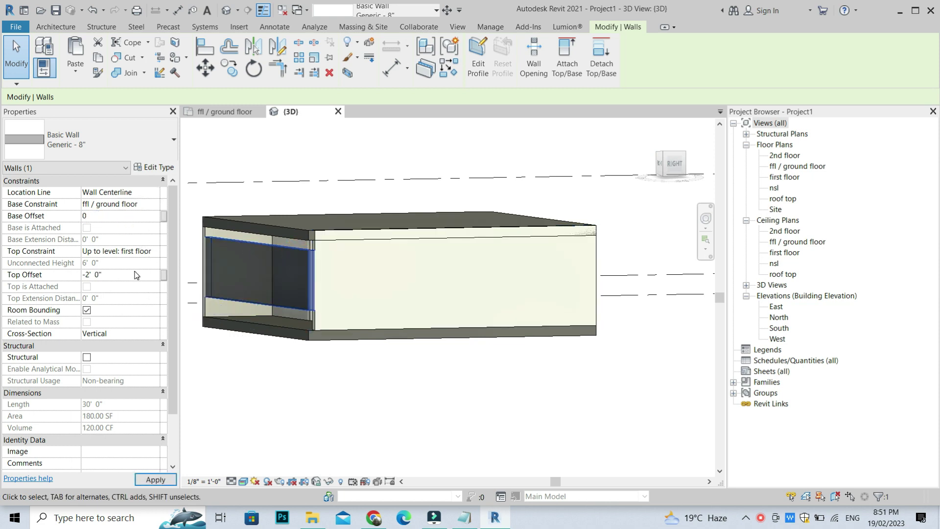
{"action": "left_click", "coordinate": [332, 351]}
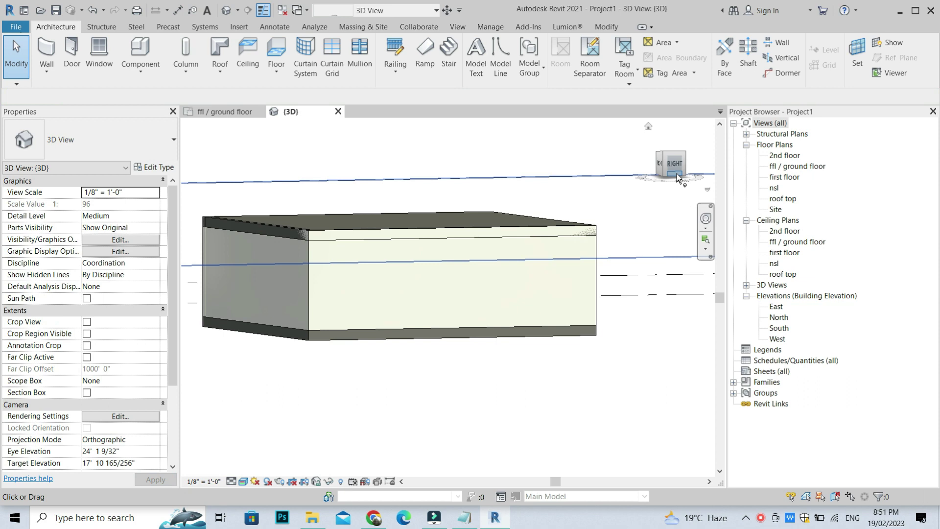
{"action": "left_click_drag", "start_coordinate": [677, 177], "coordinate": [631, 210]}
{"action": "left_click", "coordinate": [612, 274]}
{"action": "left_click", "coordinate": [117, 216]}
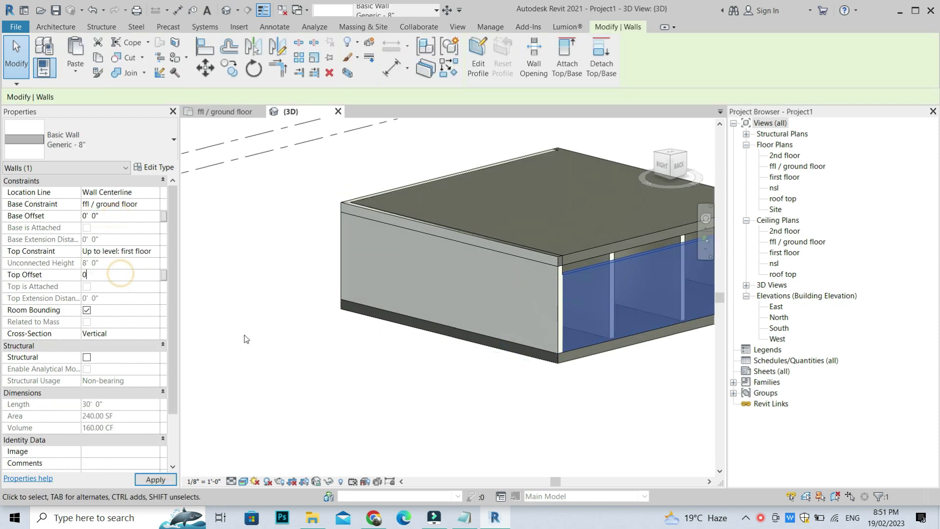
{"action": "left_click", "coordinate": [300, 341]}
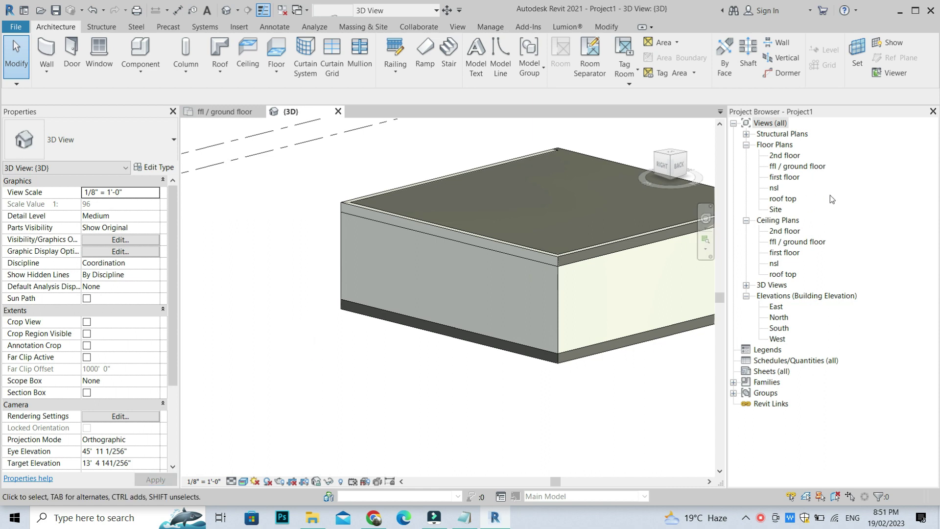
- Open the ffl / ground floor plan and dismiss its context menu
{"action": "double_click", "coordinate": [783, 167]}
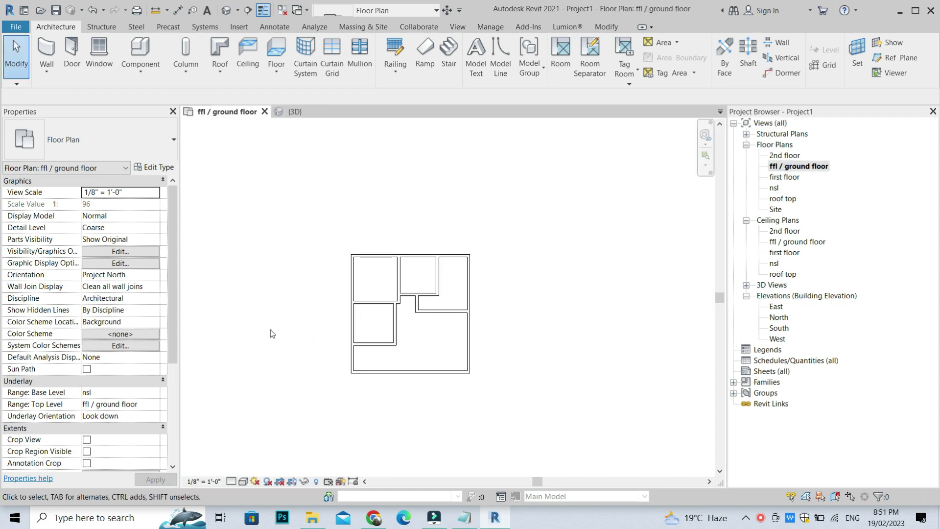
{"action": "scroll", "coordinate": [434, 193], "scroll_direction": "up", "scroll_amount": 2}
{"action": "scroll", "coordinate": [495, 231], "scroll_direction": "down", "scroll_amount": 2}
{"action": "scroll", "coordinate": [423, 244], "scroll_direction": "up", "scroll_amount": 2}
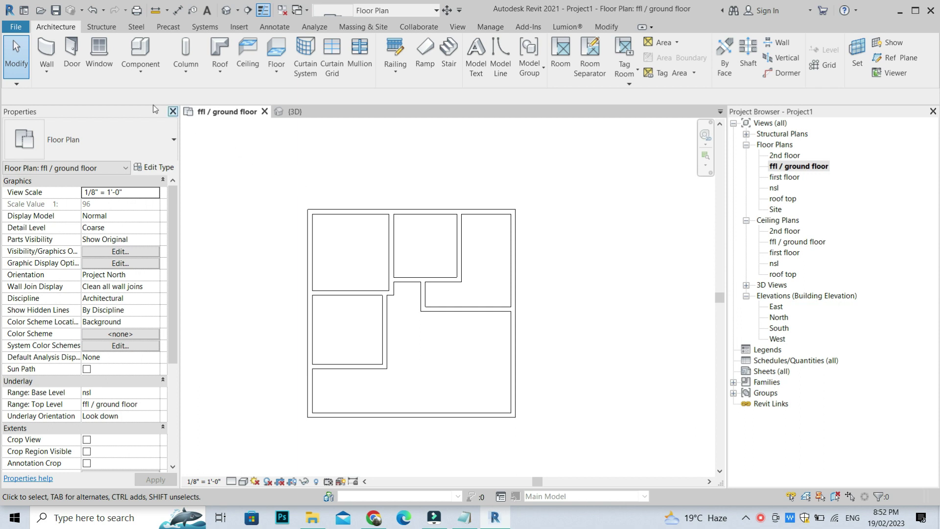
{"action": "right_click", "coordinate": [243, 169]}
{"action": "left_click", "coordinate": [260, 172]}
- Start a Curtain Wall: Storefront wall in Rectangle draw mode
{"action": "left_click", "coordinate": [44, 51]}
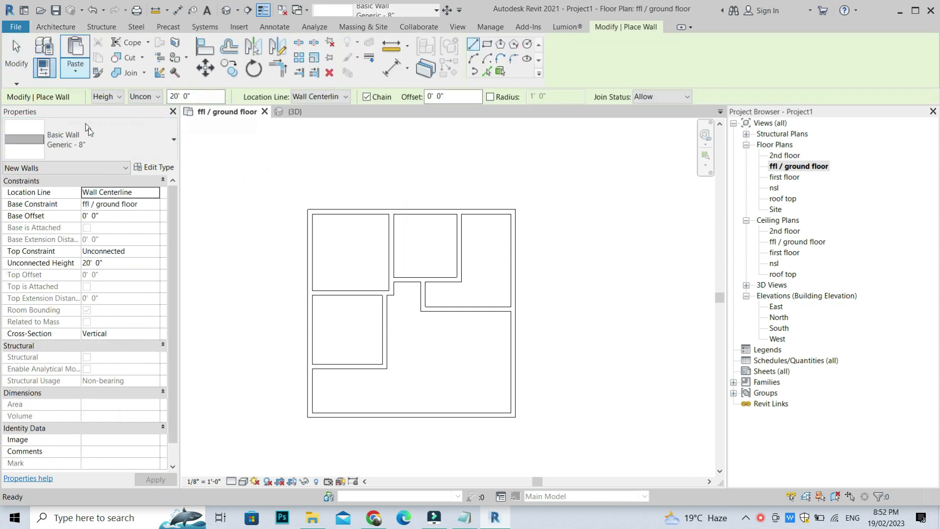
{"action": "left_click", "coordinate": [93, 136]}
{"action": "scroll", "coordinate": [49, 313], "scroll_direction": "down", "scroll_amount": 5}
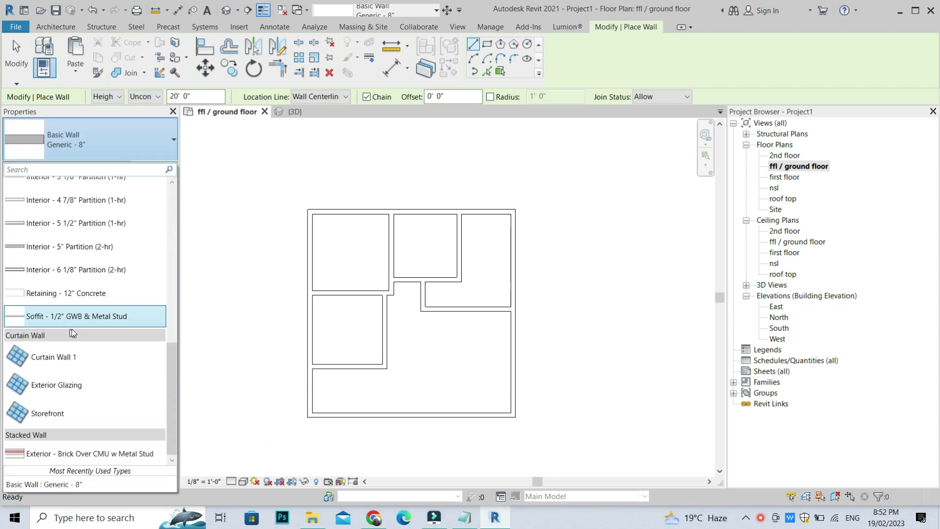
{"action": "left_click", "coordinate": [47, 413]}
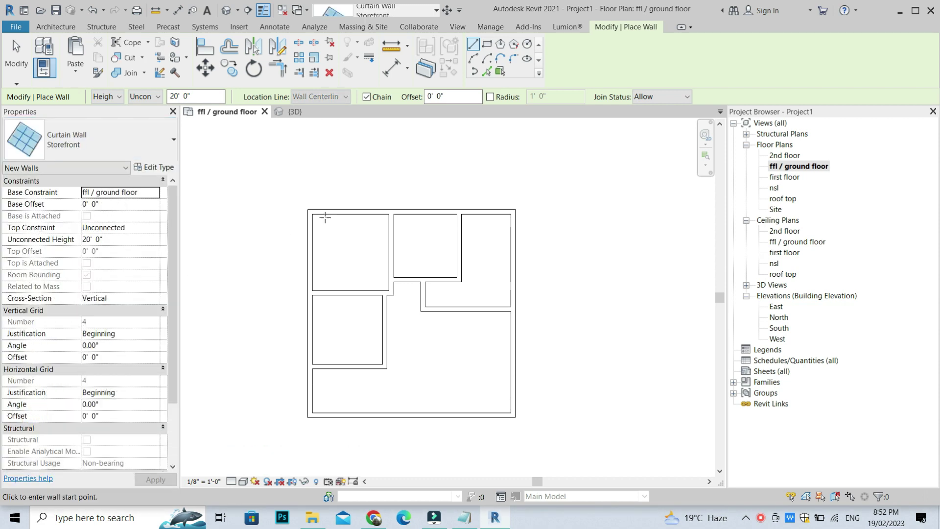
{"action": "left_click", "coordinate": [488, 44]}
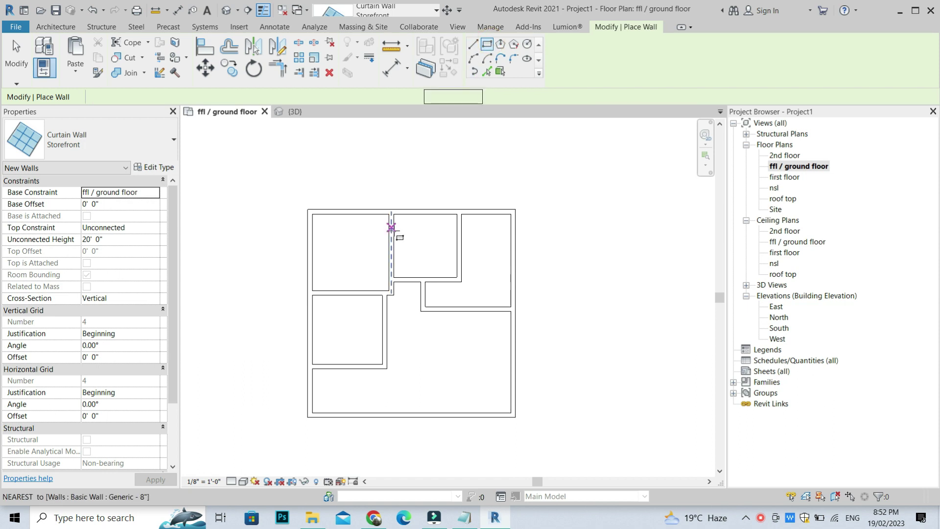
{"action": "scroll", "coordinate": [315, 214], "scroll_direction": "up", "scroll_amount": 5}
{"action": "scroll", "coordinate": [292, 199], "scroll_direction": "up", "scroll_amount": 1}
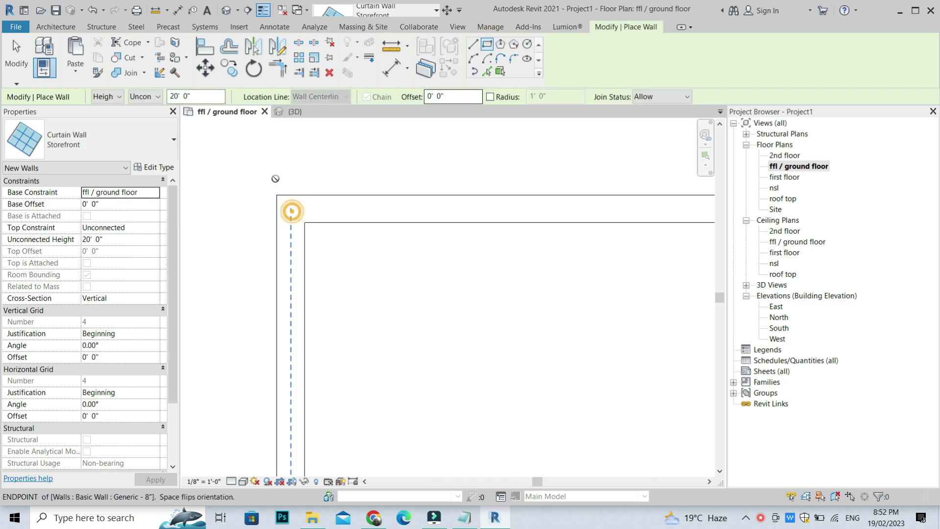
- Trace the Storefront rectangle around the building's outer walls, then exit wall placement
{"action": "left_click", "coordinate": [292, 211]}
{"action": "scroll", "coordinate": [289, 201], "scroll_direction": "down", "scroll_amount": 2}
{"action": "scroll", "coordinate": [293, 191], "scroll_direction": "down", "scroll_amount": 3}
{"action": "scroll", "coordinate": [403, 318], "scroll_direction": "up", "scroll_amount": 5}
{"action": "scroll", "coordinate": [401, 319], "scroll_direction": "up", "scroll_amount": 1}
{"action": "scroll", "coordinate": [409, 326], "scroll_direction": "up", "scroll_amount": 2}
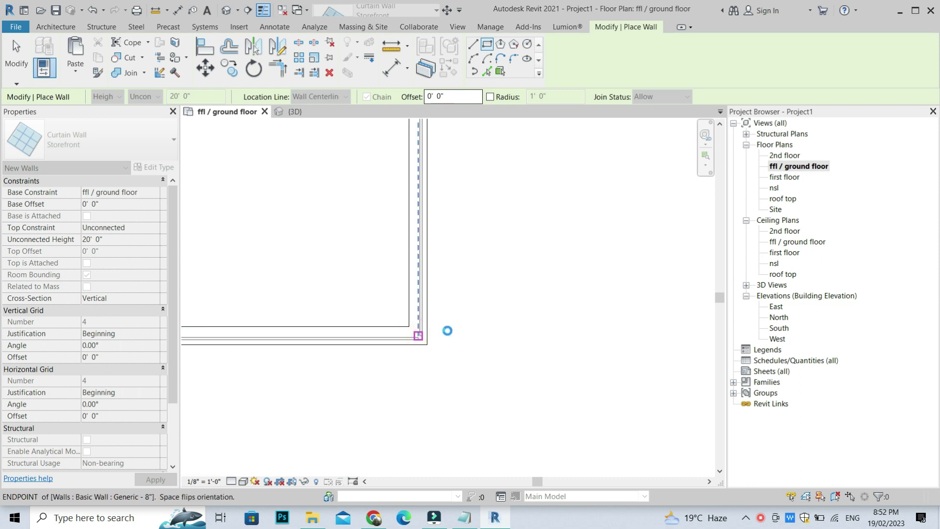
{"action": "right_click", "coordinate": [488, 224]}
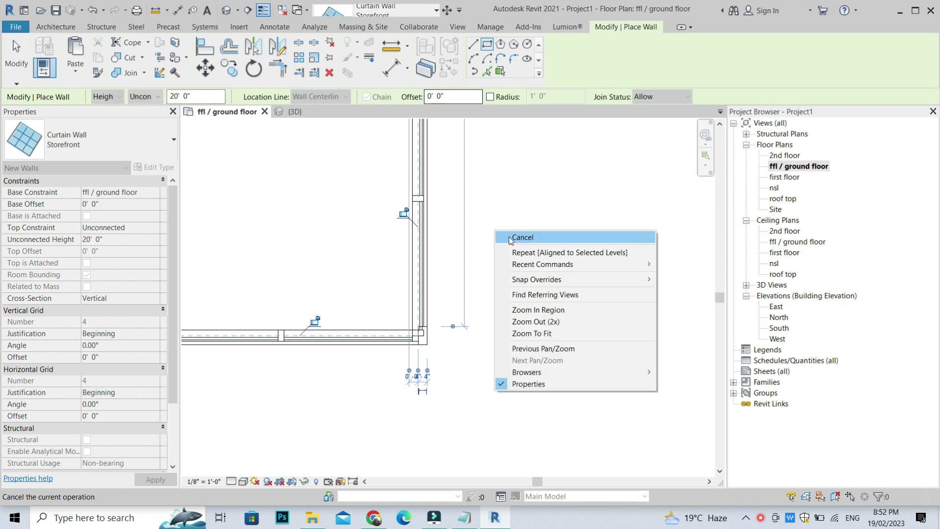
{"action": "left_click", "coordinate": [500, 226]}
{"action": "right_click", "coordinate": [501, 226]}
{"action": "left_click", "coordinate": [504, 210]}
{"action": "scroll", "coordinate": [501, 216], "scroll_direction": "down", "scroll_amount": 2}
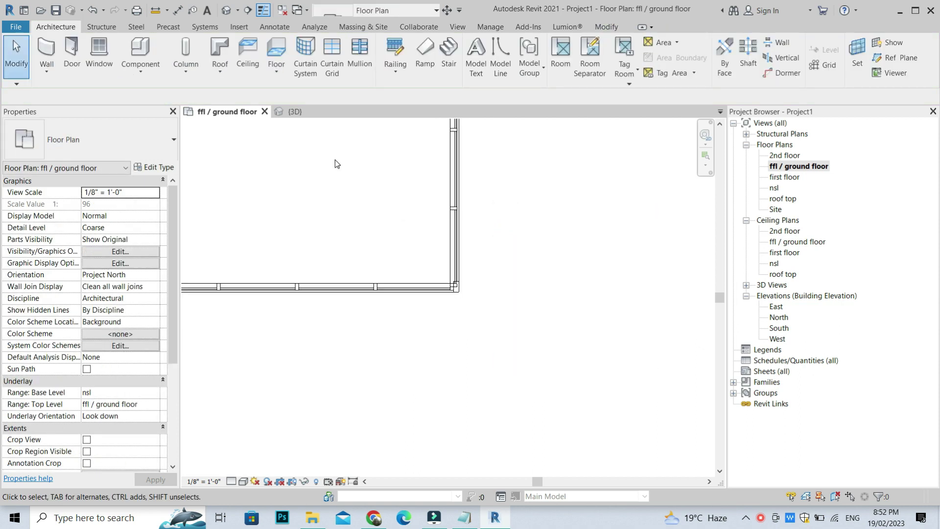
- In the 3D corner elevation, crossing-select all the curtain wall elements
{"action": "left_click", "coordinate": [226, 10]}
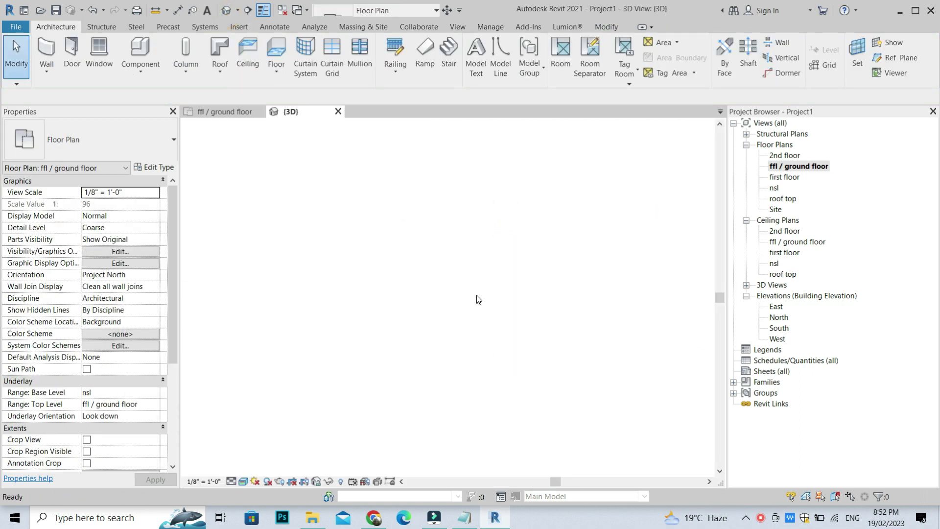
{"action": "scroll", "coordinate": [494, 283], "scroll_direction": "up", "scroll_amount": 2}
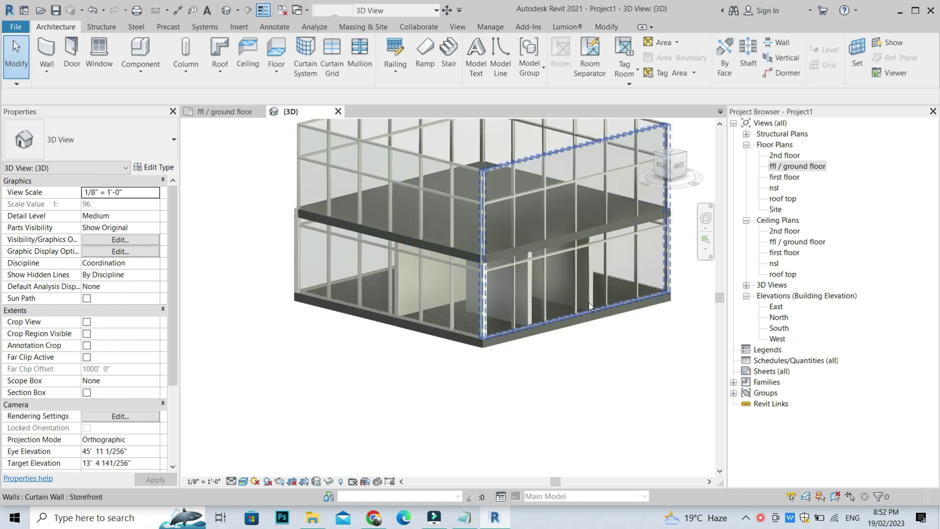
{"action": "scroll", "coordinate": [494, 283], "scroll_direction": "down", "scroll_amount": 3}
{"action": "left_click", "coordinate": [667, 151]}
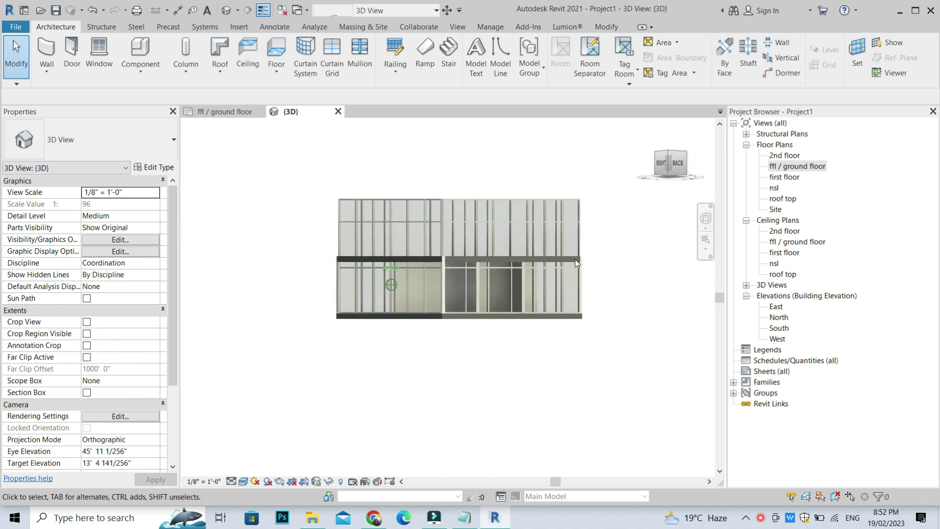
{"action": "left_click_drag", "start_coordinate": [601, 226], "coordinate": [331, 234]}
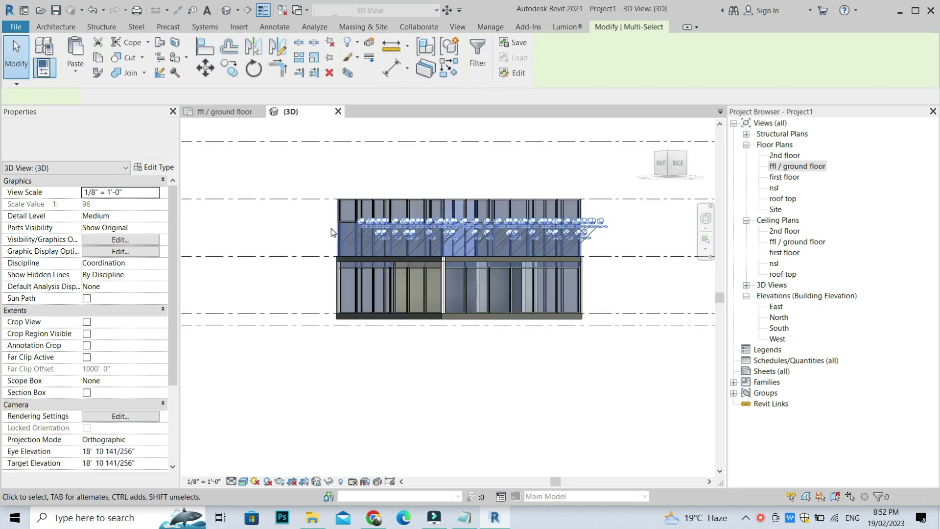
{"action": "scroll", "coordinate": [455, 246], "scroll_direction": "up", "scroll_amount": 2}
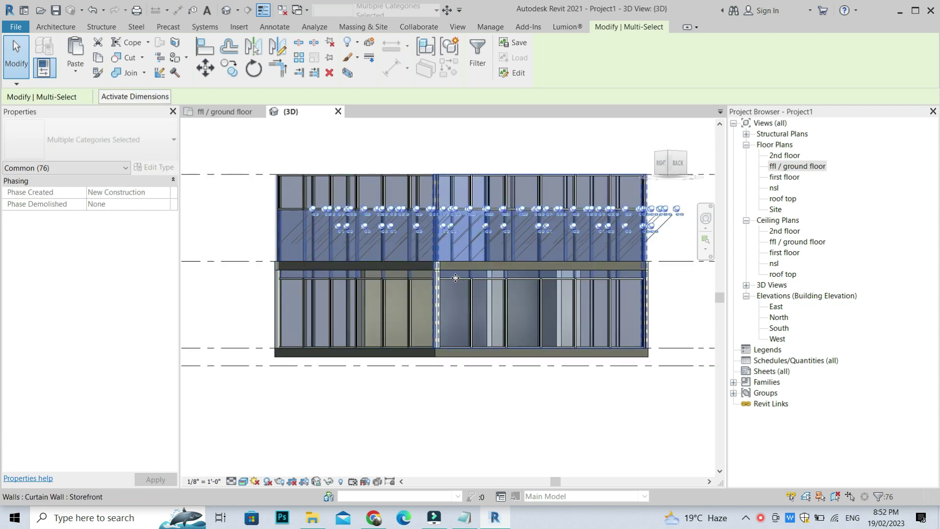
{"action": "left_click", "coordinate": [472, 427]}
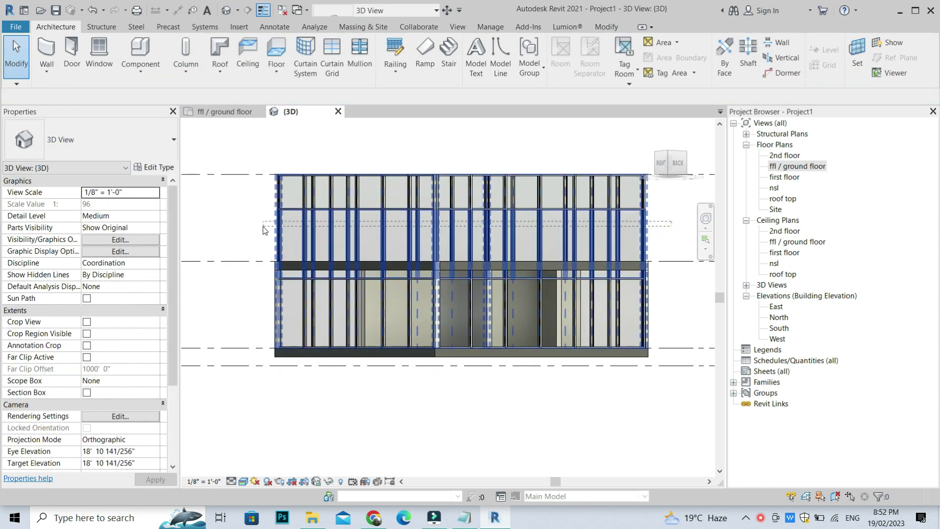
{"action": "left_click_drag", "start_coordinate": [671, 222], "coordinate": [263, 230]}
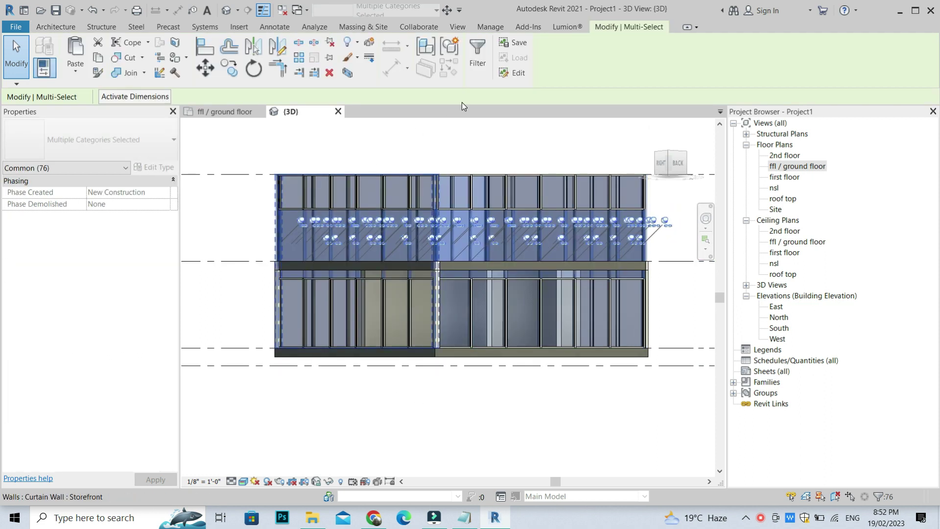
- Filter the selection down to only the 4 Walls
{"action": "left_click", "coordinate": [478, 61]}
{"action": "left_click", "coordinate": [543, 200]}
{"action": "left_click", "coordinate": [368, 209]}
{"action": "left_click", "coordinate": [430, 347]}
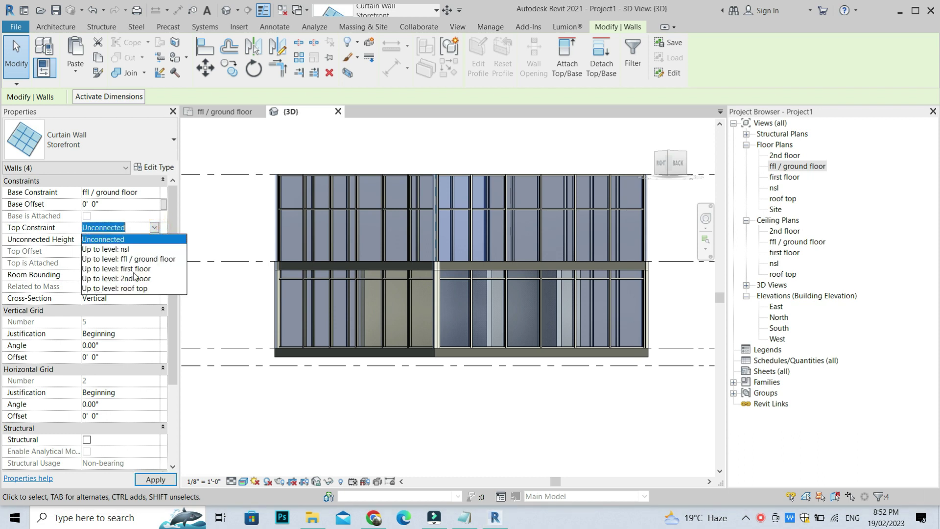
- Set the four walls' Top Constraint to 'Up to level: first floor', then select the front curtain wall
{"action": "left_click", "coordinate": [135, 269]}
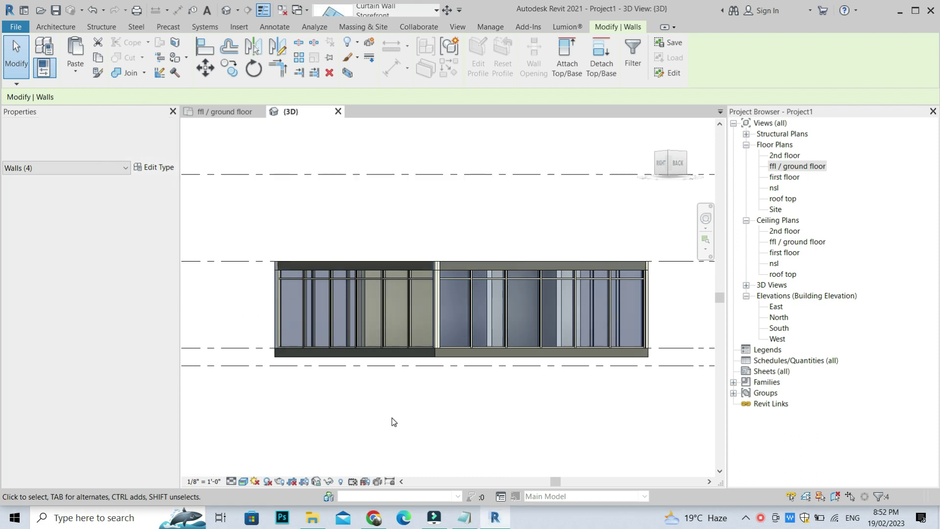
{"action": "left_click", "coordinate": [658, 166]}
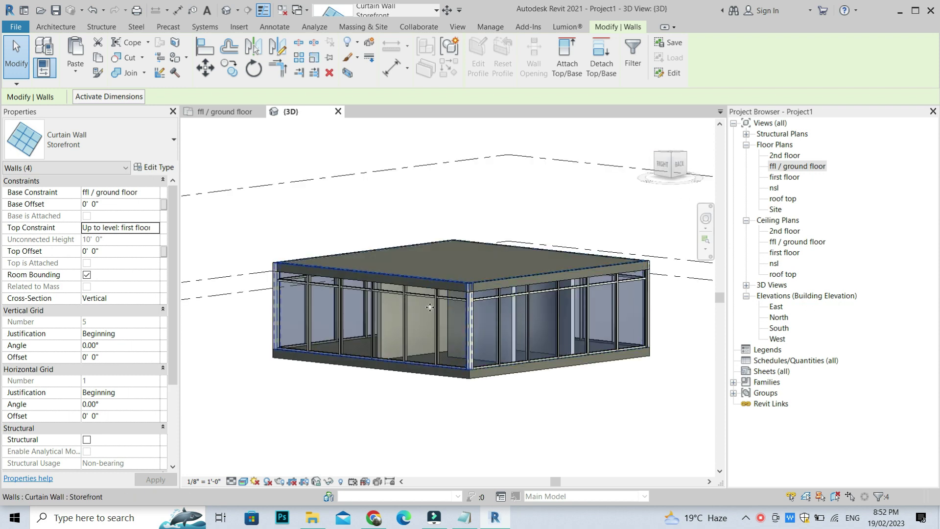
{"action": "left_click", "coordinate": [400, 413]}
{"action": "scroll", "coordinate": [415, 365], "scroll_direction": "up", "scroll_amount": 4}
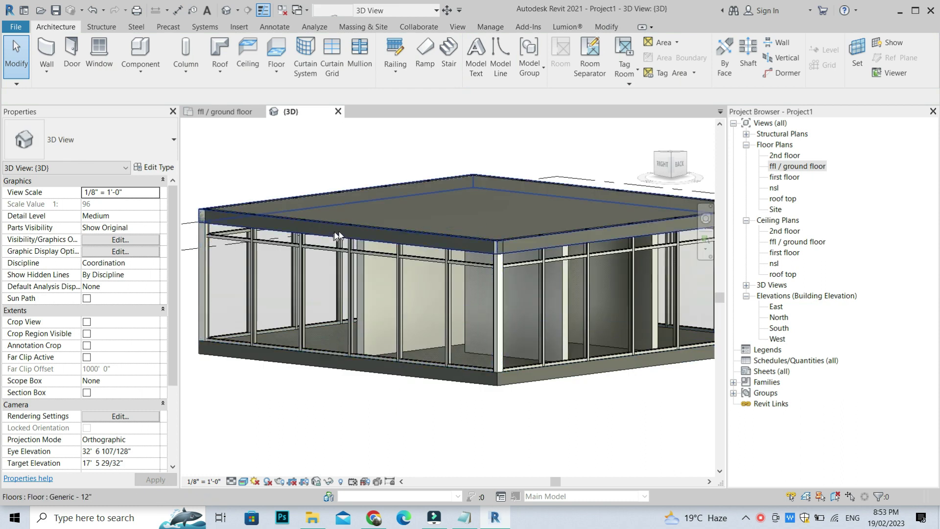
{"action": "left_click", "coordinate": [433, 360]}
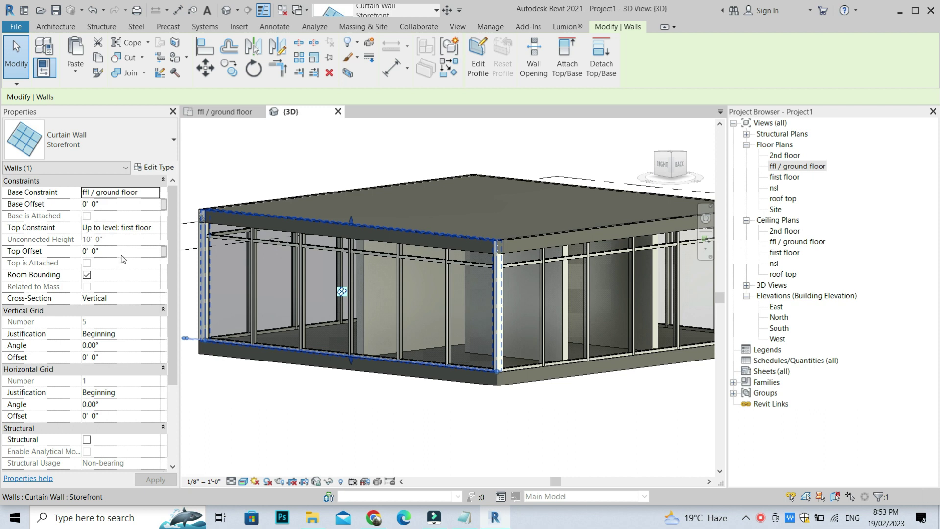
- Inspect a mullion, then give the front curtain wall a 2' base offset and apply
{"action": "left_click", "coordinate": [443, 396]}
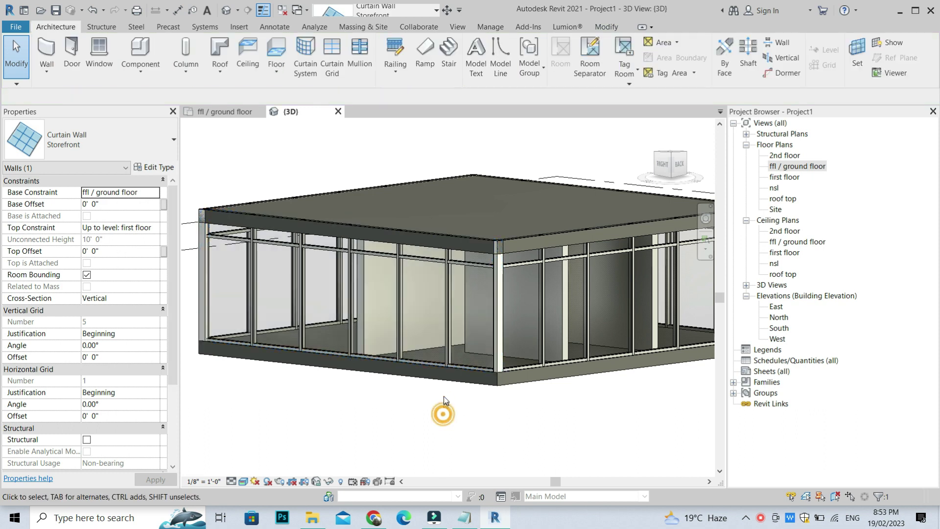
{"action": "left_click", "coordinate": [439, 365]}
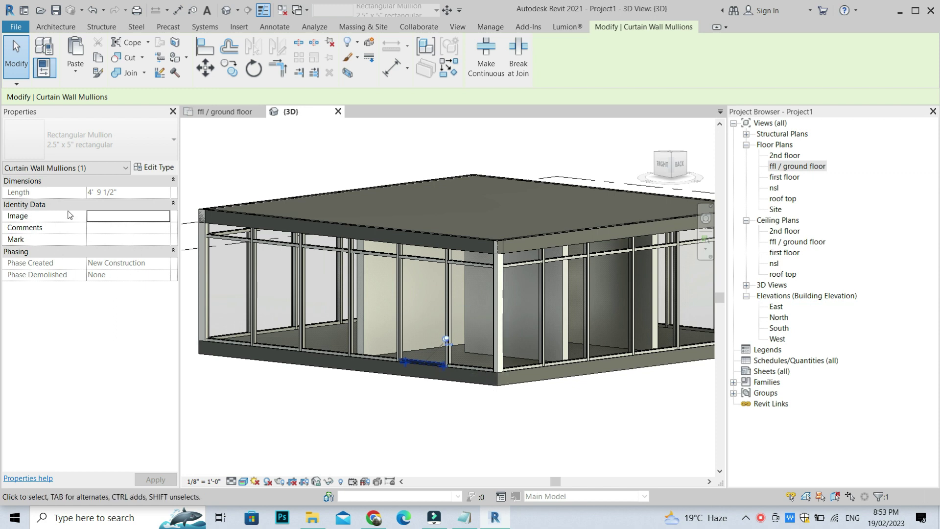
{"action": "left_click", "coordinate": [40, 204]}
{"action": "left_click", "coordinate": [357, 422]}
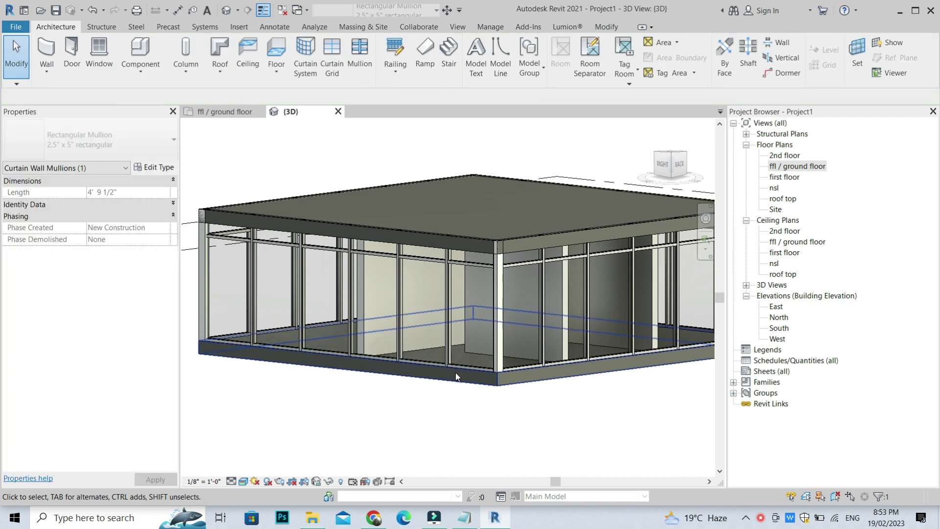
{"action": "left_click", "coordinate": [430, 359]}
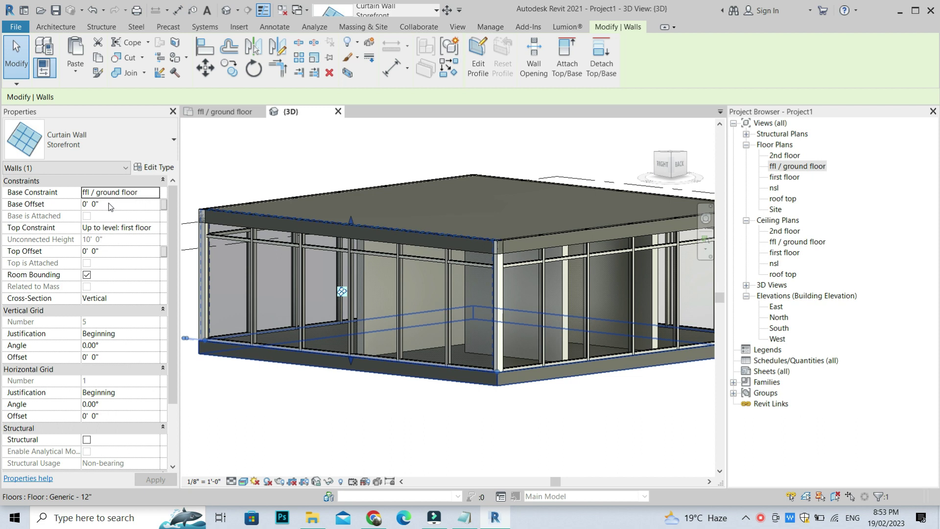
{"action": "left_click", "coordinate": [109, 203]}
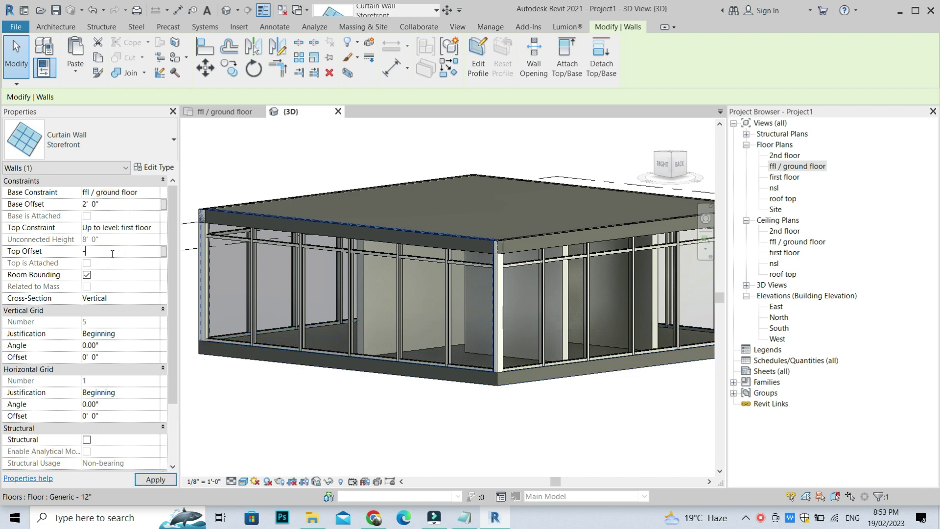
{"action": "left_click", "coordinate": [313, 409]}
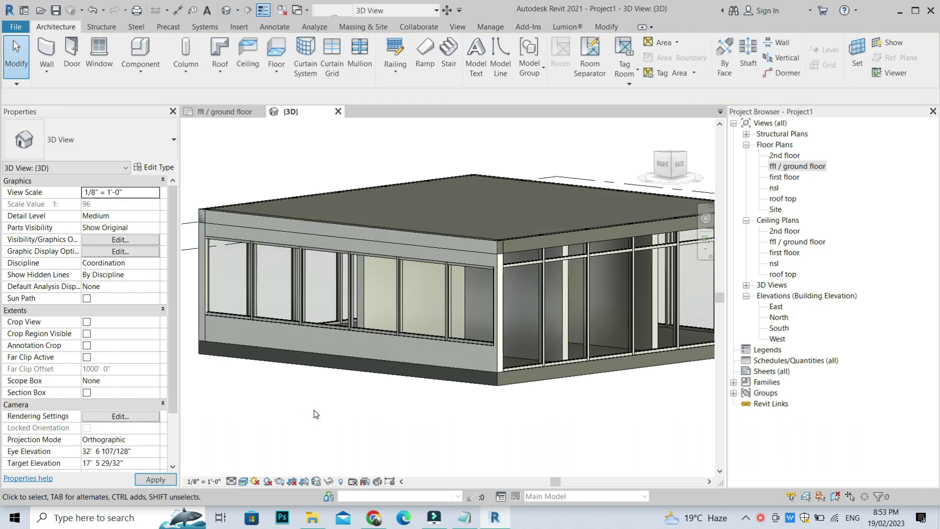
- Attach the Generic - 8" wall's top to the roof slab
{"action": "mouse_move", "coordinate": [670, 164]}
{"action": "left_mouse_down"}
{"action": "mouse_move", "coordinate": [675, 154]}
{"action": "mouse_move", "coordinate": [662, 191]}
{"action": "left_mouse_up"}
{"action": "scroll", "coordinate": [354, 316], "scroll_direction": "up", "scroll_amount": 2}
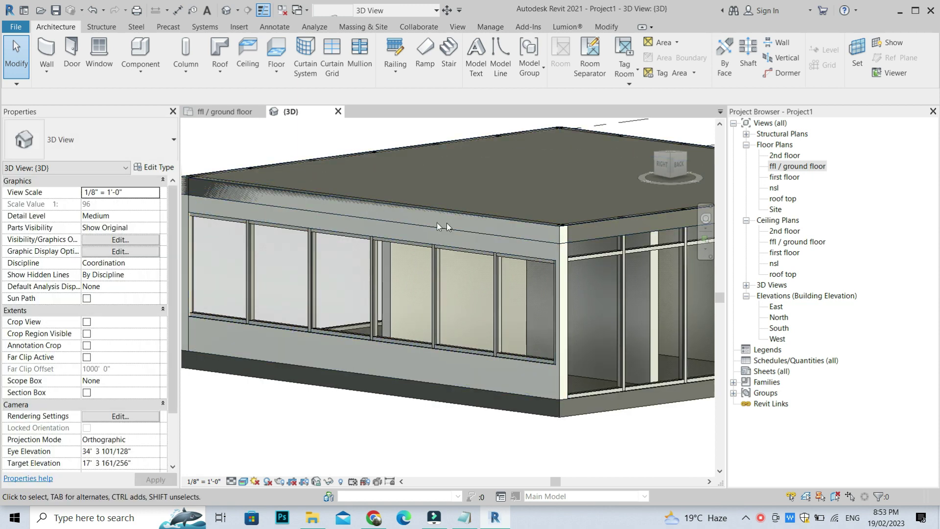
{"action": "scroll", "coordinate": [419, 309], "scroll_direction": "down", "scroll_amount": 2}
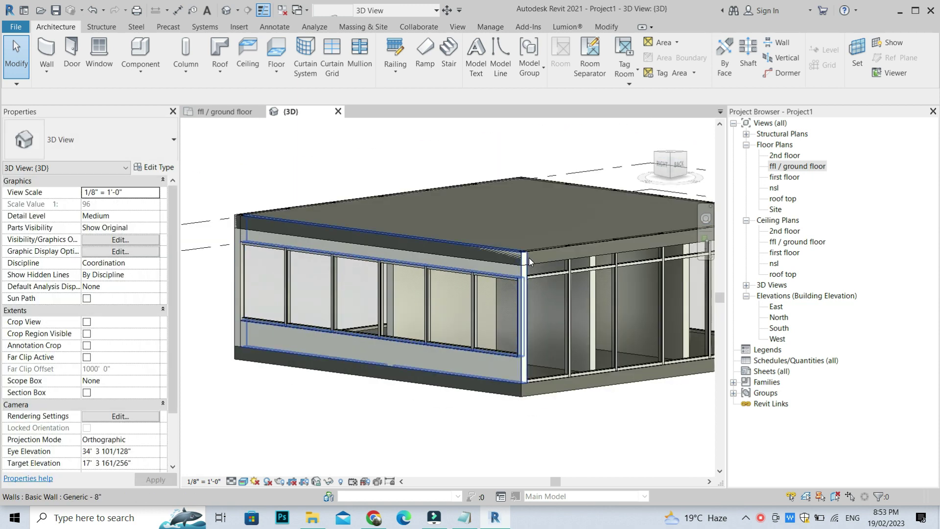
{"action": "scroll", "coordinate": [526, 262], "scroll_direction": "up", "scroll_amount": 3}
{"action": "scroll", "coordinate": [518, 279], "scroll_direction": "up", "scroll_amount": 1}
{"action": "left_click", "coordinate": [518, 279]}
{"action": "left_click", "coordinate": [567, 58]}
{"action": "left_click", "coordinate": [506, 245]}
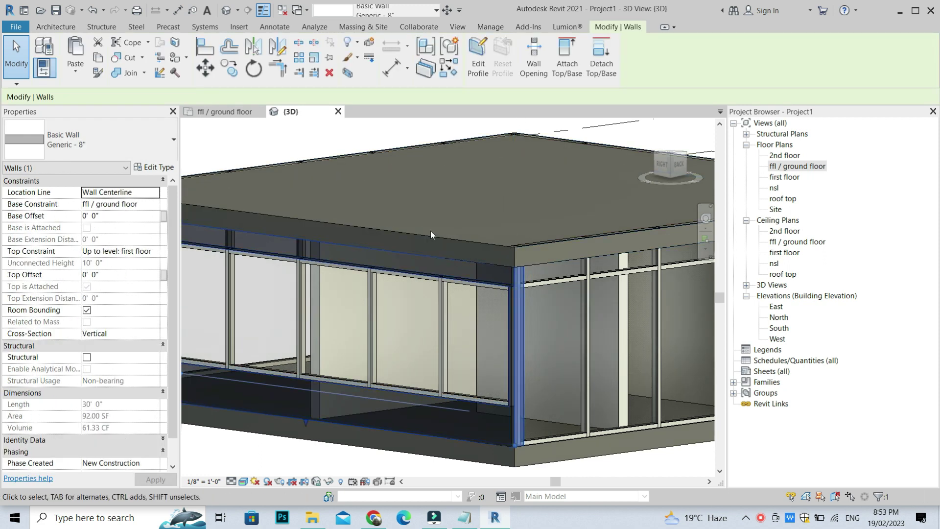
{"action": "scroll", "coordinate": [430, 231], "scroll_direction": "down", "scroll_amount": 2}
{"action": "key", "text": "Escape"}
- Orbit the building from the right side to a steep top-down overview
{"action": "left_click", "coordinate": [661, 164]}
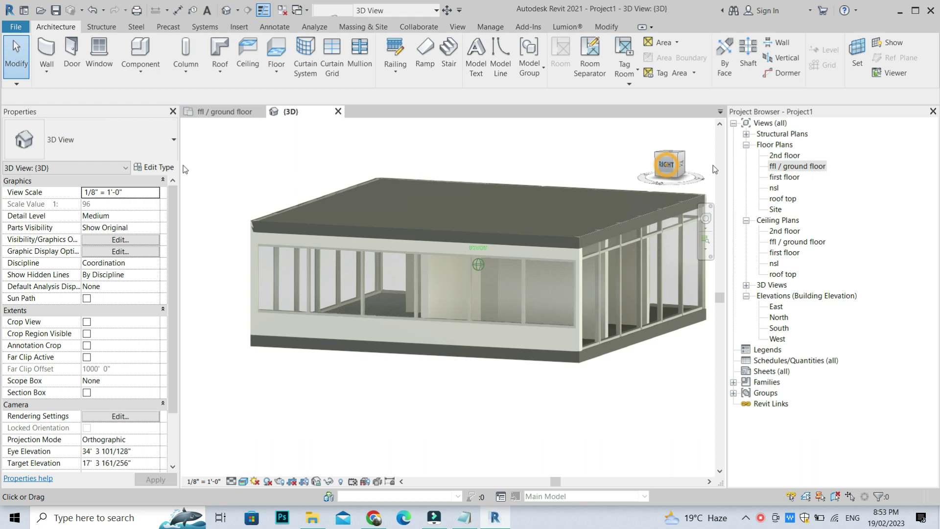
{"action": "middle_click_drag", "start_coordinate": [701, 162], "coordinate": [606, 196], "text": "shift"}
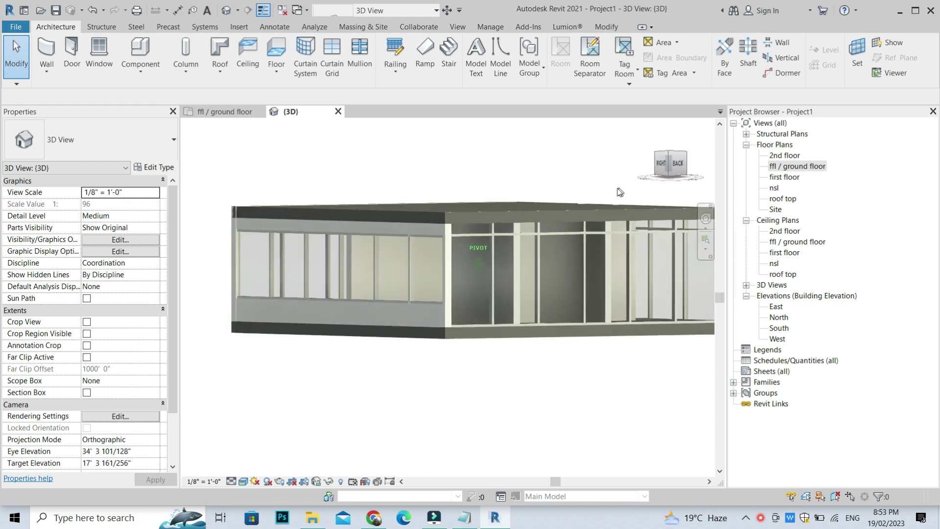
{"action": "middle_click_drag", "start_coordinate": [333, 380], "coordinate": [339, 286], "text": "shift"}
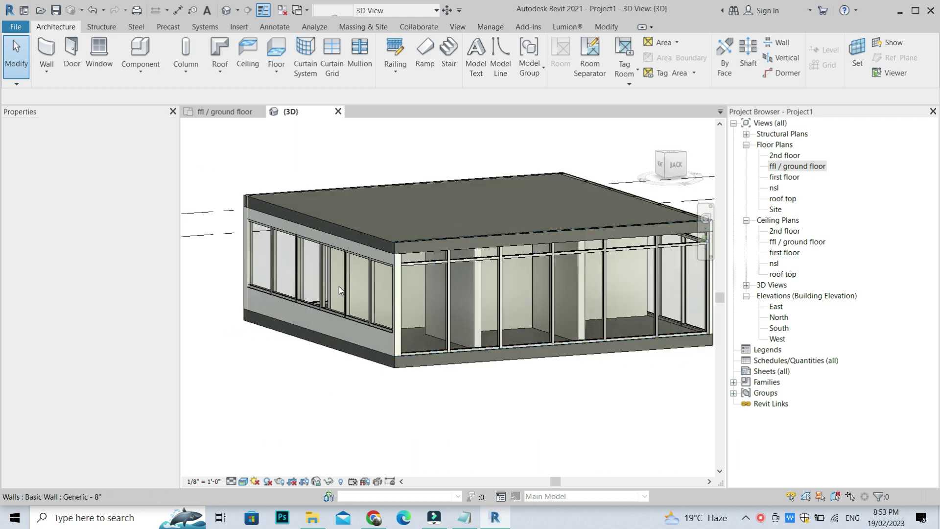
{"action": "scroll", "coordinate": [224, 274], "scroll_direction": "up", "scroll_amount": 3}
{"action": "scroll", "coordinate": [433, 324], "scroll_direction": "down", "scroll_amount": 3}
{"action": "scroll", "coordinate": [433, 324], "scroll_direction": "up", "scroll_amount": 3}
- Give the front Storefront curtain wall a 2' 0" base offset and -2' top offset
{"action": "scroll", "coordinate": [440, 330], "scroll_direction": "up", "scroll_amount": 2}
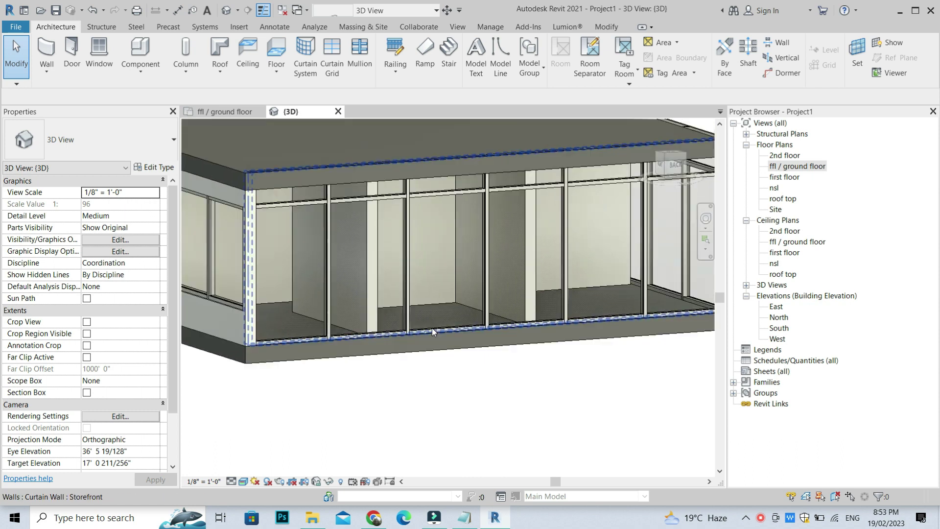
{"action": "left_click", "coordinate": [445, 300]}
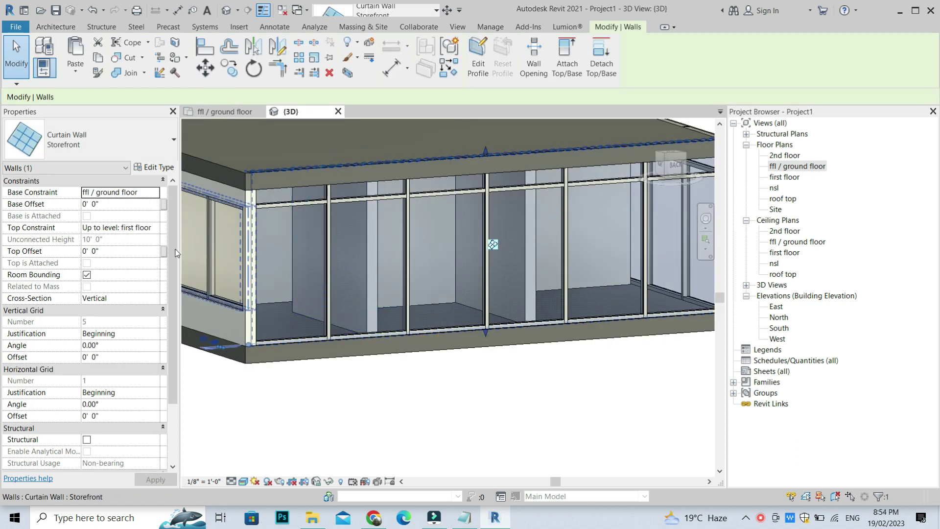
{"action": "left_click", "coordinate": [119, 205]}
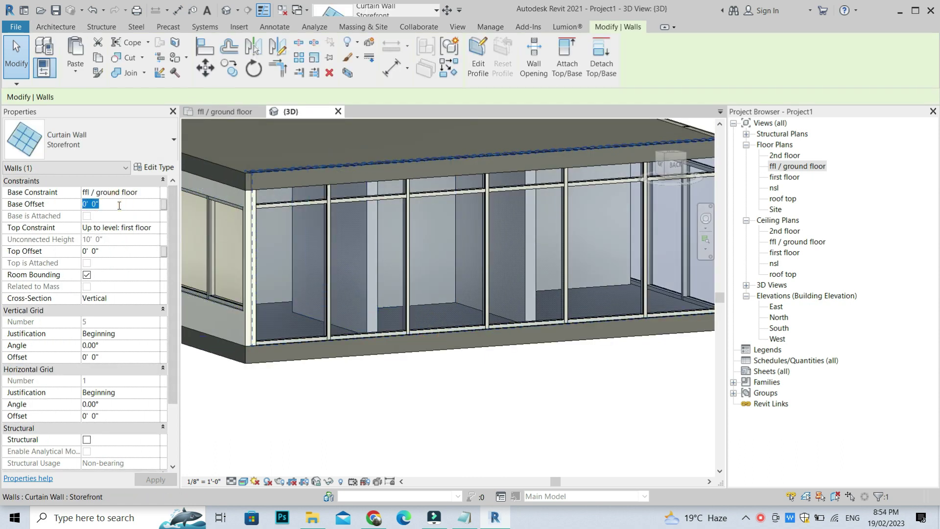
{"action": "type", "text": "2"}
{"action": "left_click", "coordinate": [120, 251]}
{"action": "type", "text": "-2"}
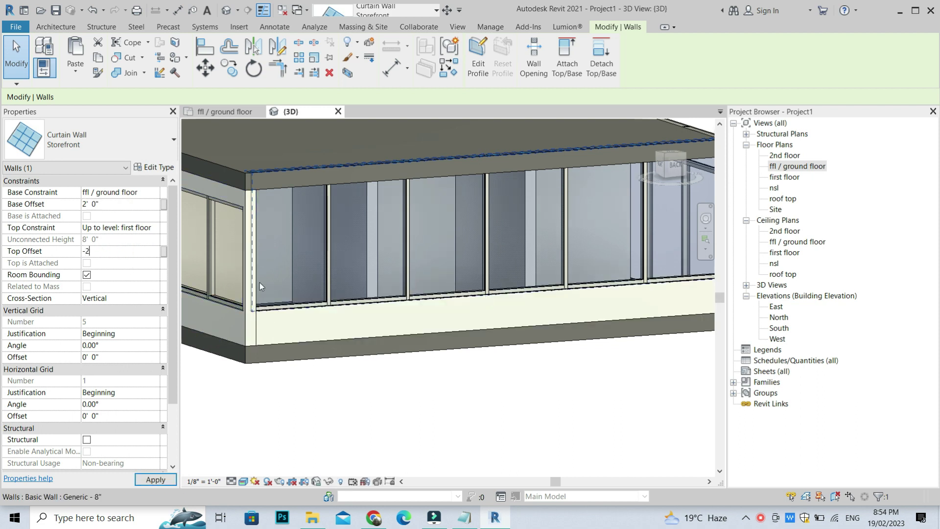
{"action": "left_click", "coordinate": [471, 403]}
{"action": "scroll", "coordinate": [341, 298], "scroll_direction": "down", "scroll_amount": 5}
{"action": "mouse_move", "coordinate": [341, 298]}
{"action": "middle_mouse_down", "text": "shift"}
{"action": "mouse_move", "coordinate": [493, 345]}
{"action": "mouse_move", "coordinate": [334, 286]}
{"action": "middle_mouse_up", "text": "shift"}
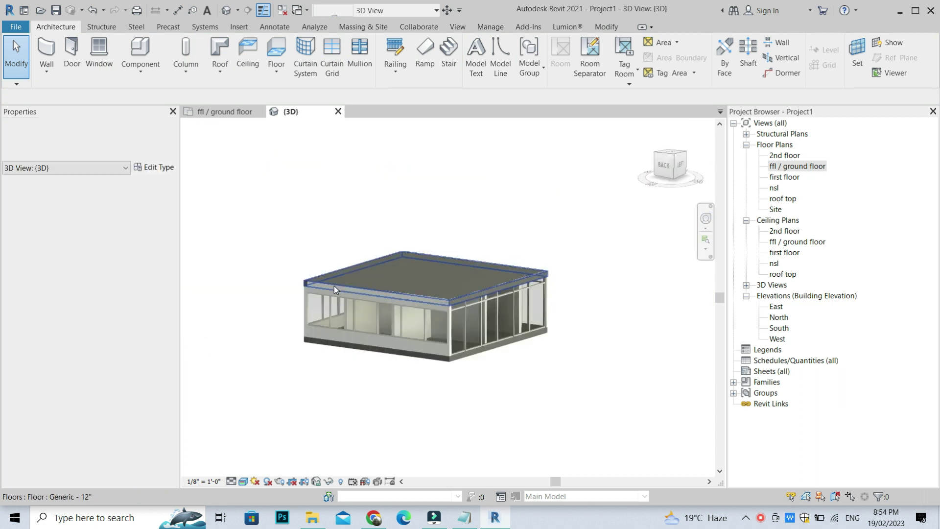
{"action": "scroll", "coordinate": [375, 309], "scroll_direction": "up", "scroll_amount": 3}
{"action": "scroll", "coordinate": [377, 303], "scroll_direction": "up", "scroll_amount": 3}
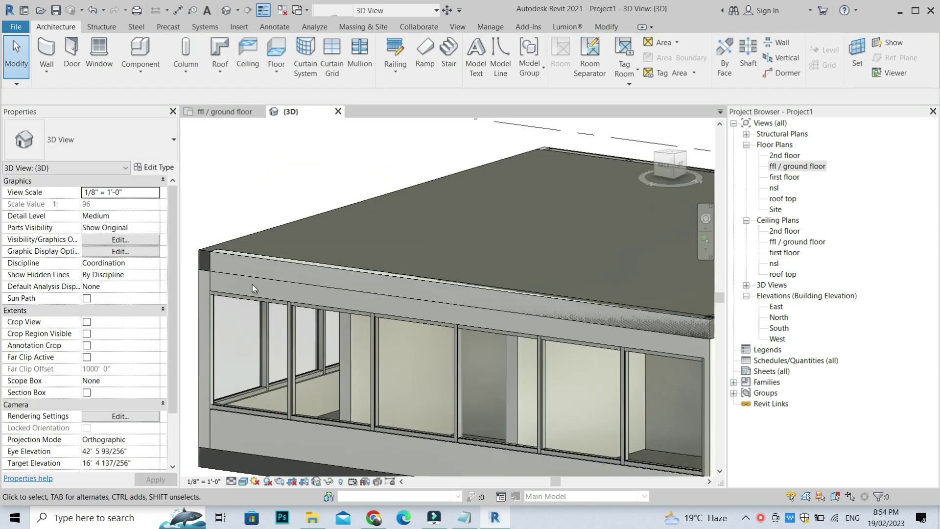
- Inspect the roof slab, then clear the selection
{"action": "left_click", "coordinate": [248, 257]}
{"action": "scroll", "coordinate": [308, 409], "scroll_direction": "down", "scroll_amount": 3}
{"action": "middle_click_drag", "start_coordinate": [307, 408], "coordinate": [582, 406], "text": "shift"}
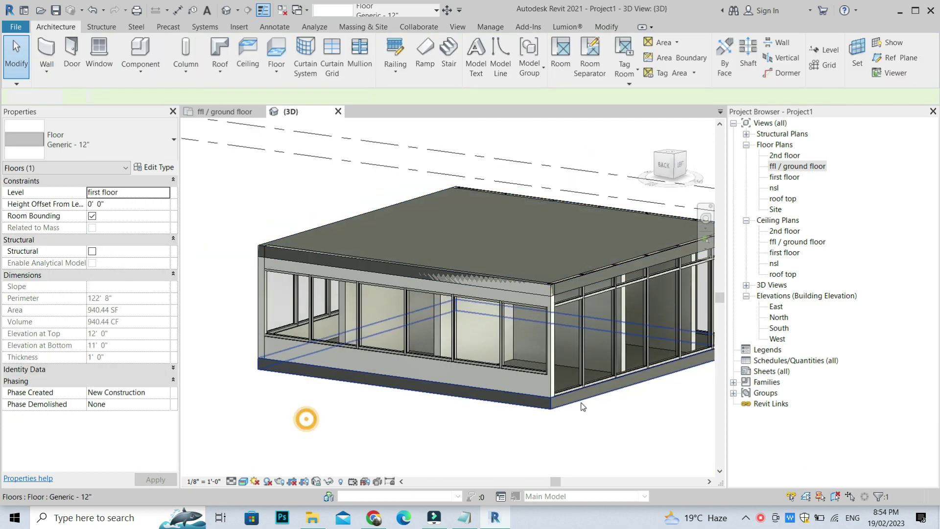
{"action": "left_click", "coordinate": [582, 407]}
- Attach the front wall's top to the Generic - 12" roof slab and orbit to an overview
{"action": "left_click", "coordinate": [536, 392]}
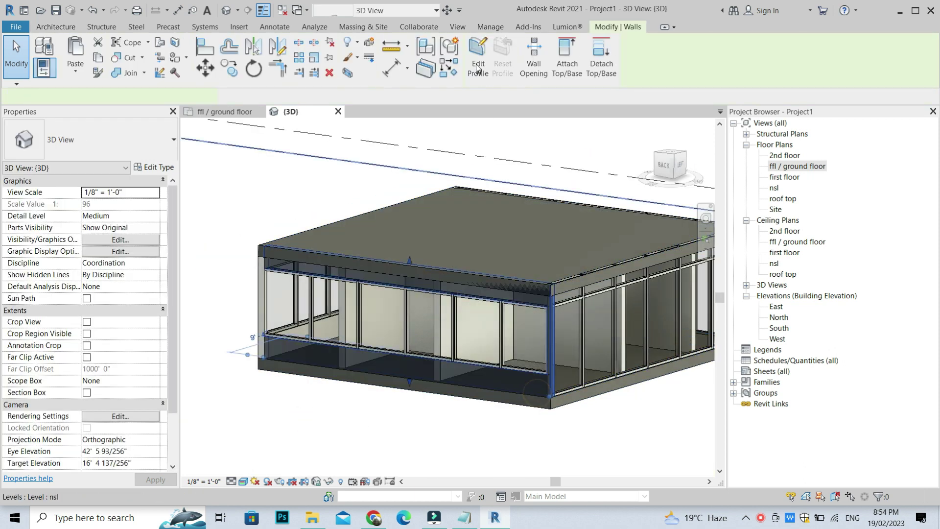
{"action": "left_click", "coordinate": [567, 54]}
{"action": "left_click", "coordinate": [450, 276]}
{"action": "key", "text": "Escape"}
{"action": "left_click", "coordinate": [666, 164]}
{"action": "left_click", "coordinate": [702, 167]}
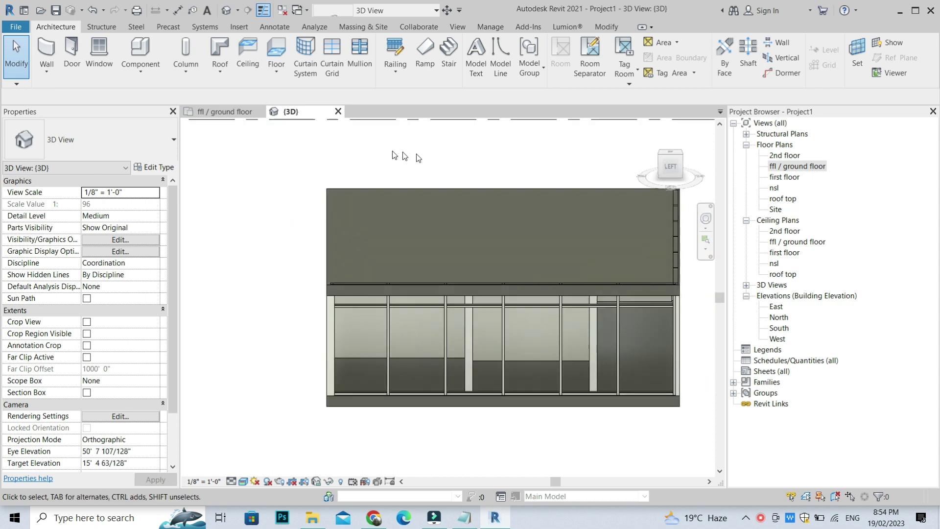
{"action": "mouse_move", "coordinate": [380, 351]}
{"action": "middle_mouse_down", "text": "shift"}
{"action": "mouse_move", "coordinate": [260, 190]}
{"action": "mouse_move", "coordinate": [367, 215]}
{"action": "middle_mouse_up", "text": "shift"}
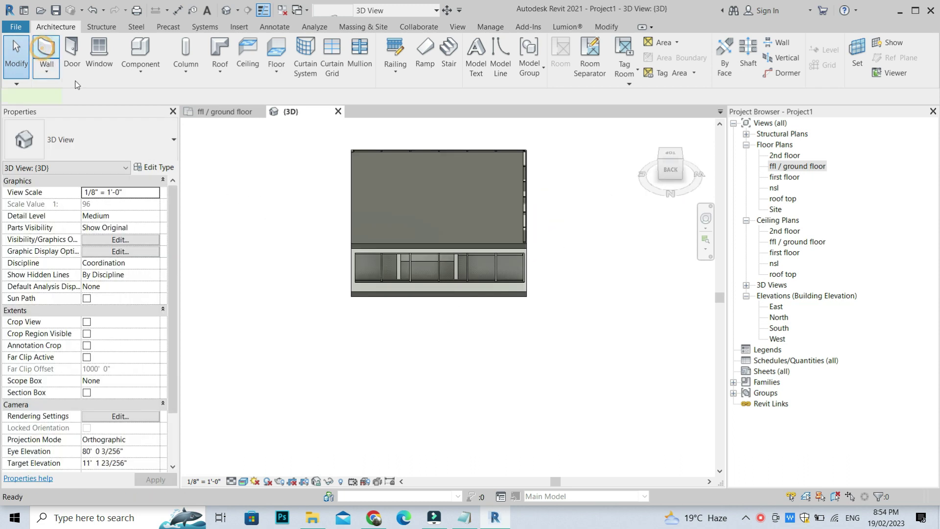
- Start a Curtain Wall 1 wall and switch to the ffl / ground floor plan
{"action": "left_click", "coordinate": [98, 141]}
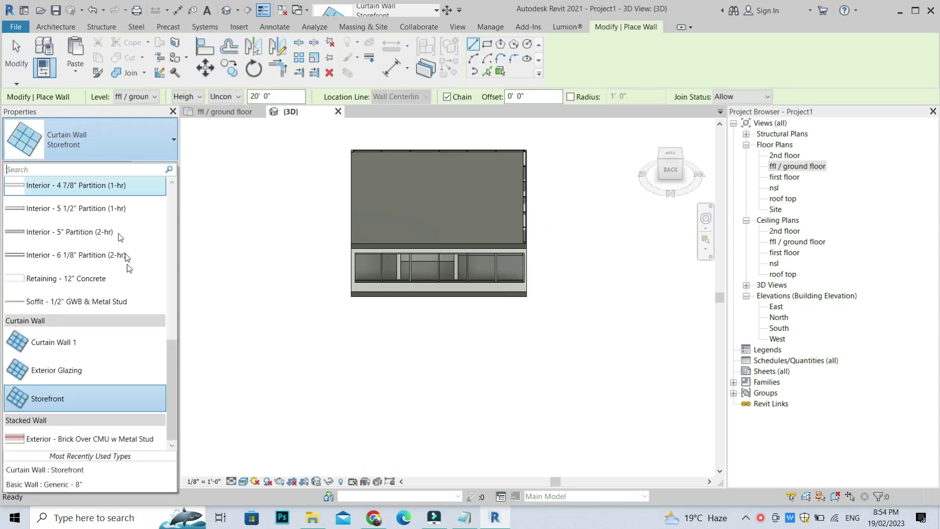
{"action": "left_click", "coordinate": [82, 344]}
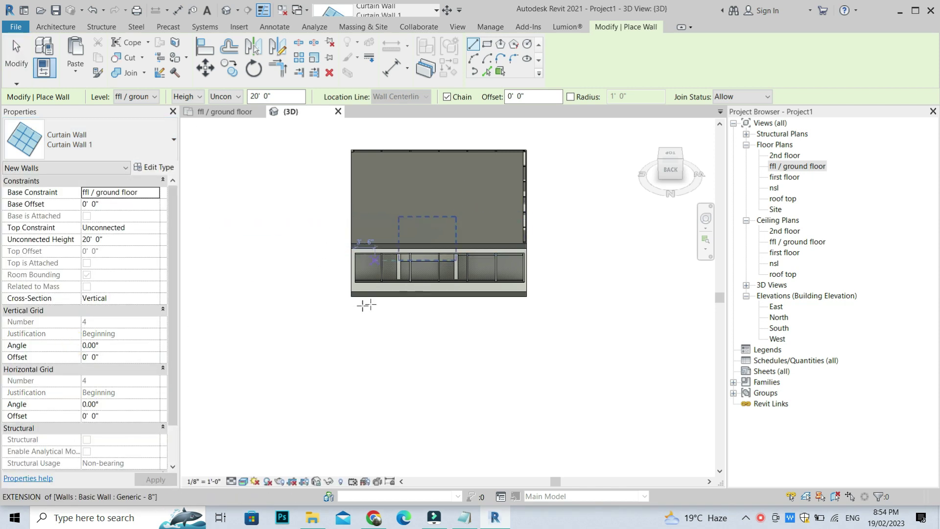
{"action": "scroll", "coordinate": [366, 304], "scroll_direction": "up", "scroll_amount": 2}
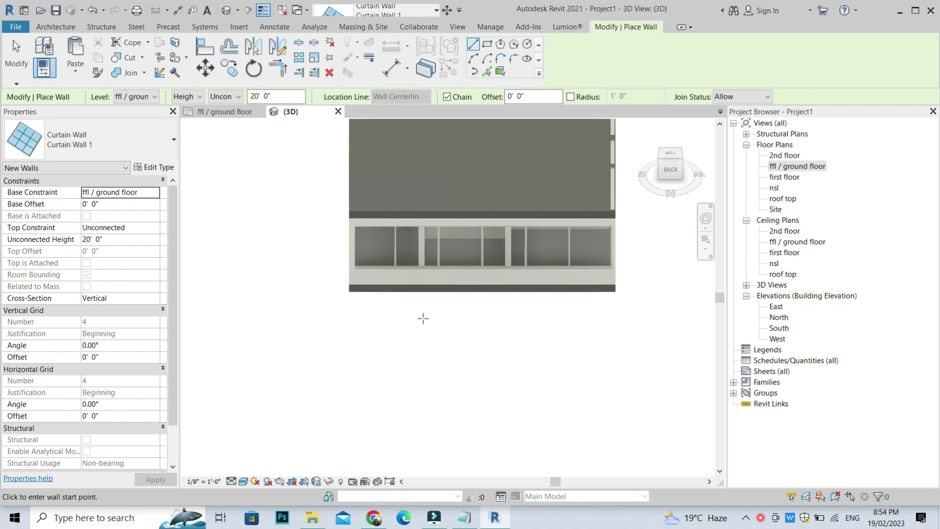
{"action": "scroll", "coordinate": [267, 318], "scroll_direction": "down", "scroll_amount": 2}
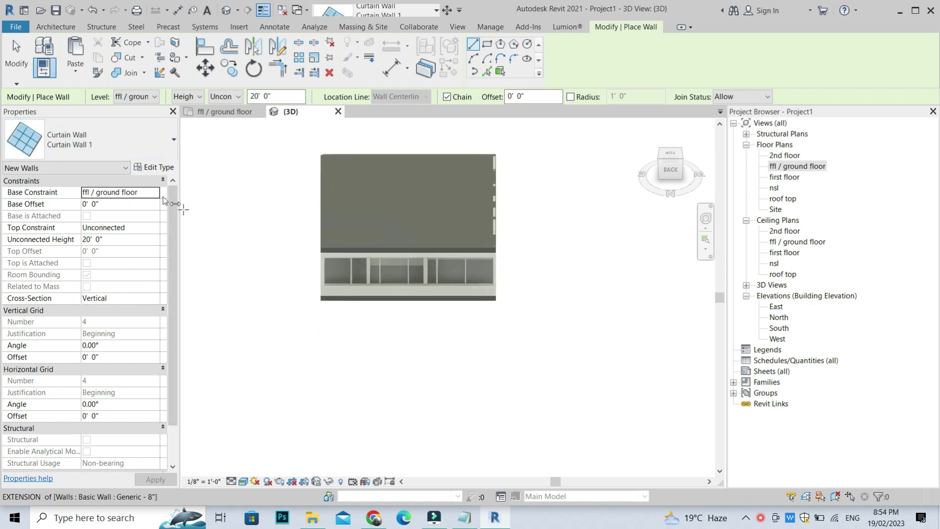
{"action": "scroll", "coordinate": [320, 319], "scroll_direction": "up", "scroll_amount": 2}
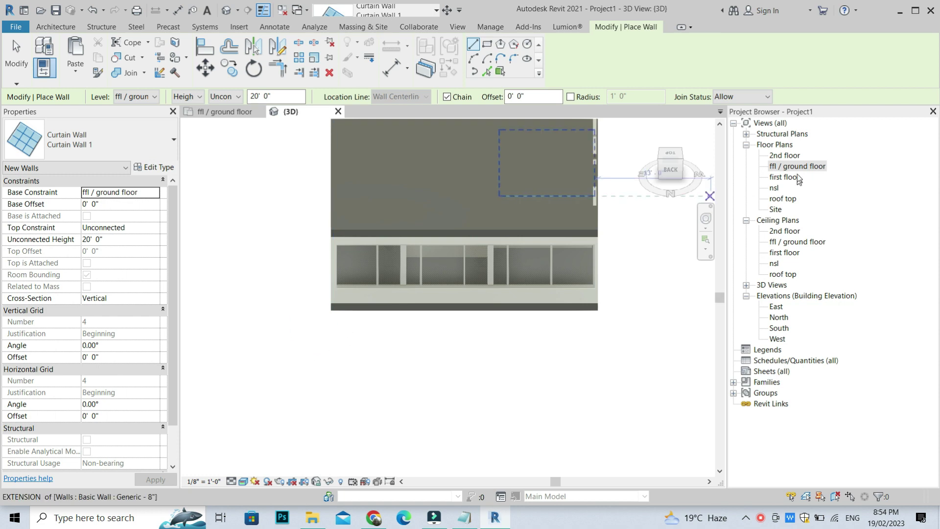
{"action": "double_click", "coordinate": [793, 166]}
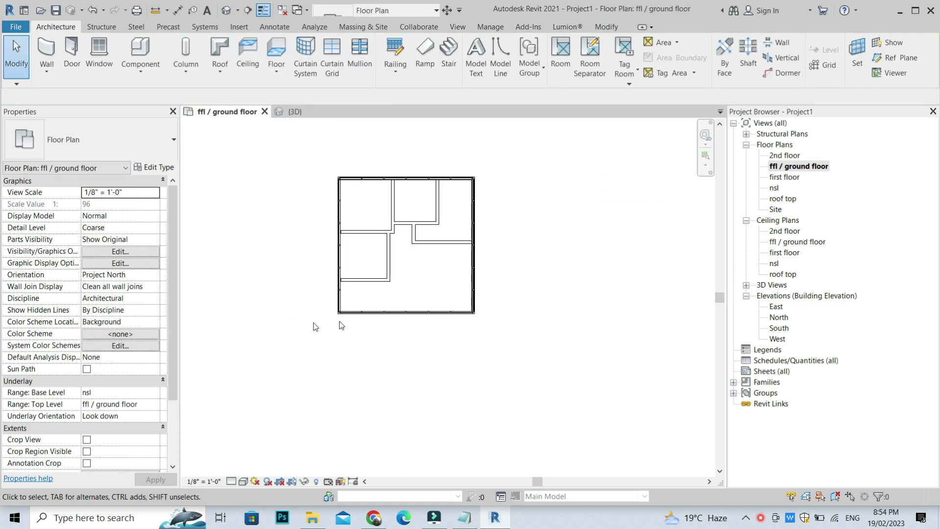
- Draw Curtain Wall 1 and Exterior Glazing sample walls below the building
{"action": "scroll", "coordinate": [315, 326], "scroll_direction": "up", "scroll_amount": 3}
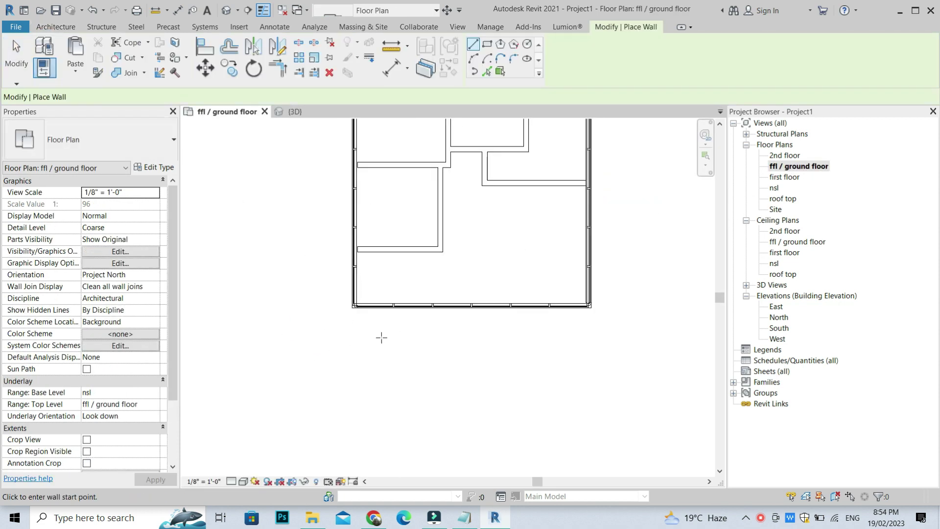
{"action": "left_click", "coordinate": [342, 334]}
{"action": "left_click", "coordinate": [520, 337]}
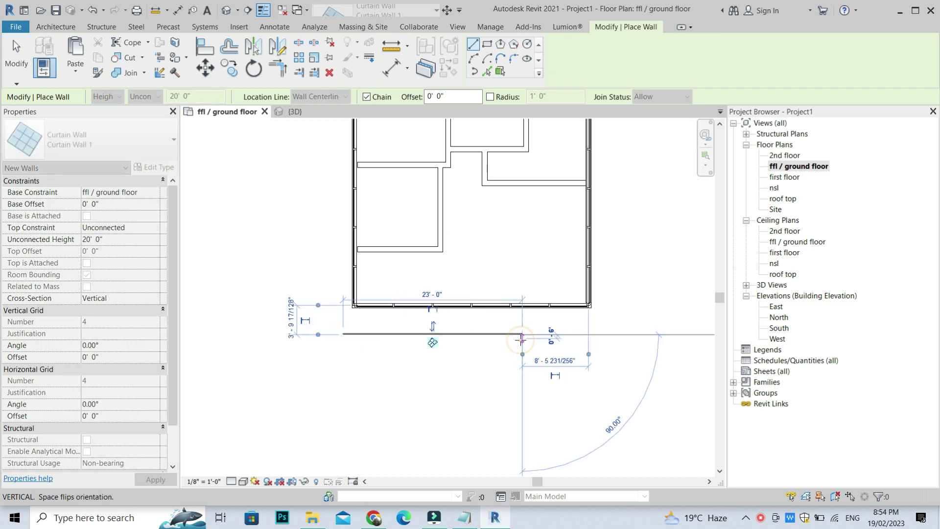
{"action": "key", "text": "Escape"}
{"action": "left_click", "coordinate": [81, 135]}
{"action": "left_click", "coordinate": [73, 355]}
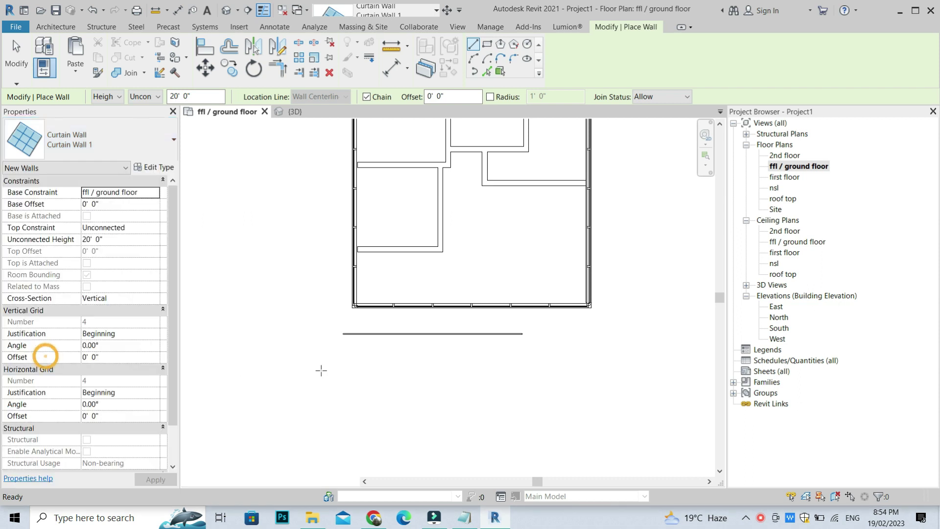
{"action": "left_click", "coordinate": [286, 357]}
{"action": "left_click", "coordinate": [440, 356]}
{"action": "key", "text": "Escape"}
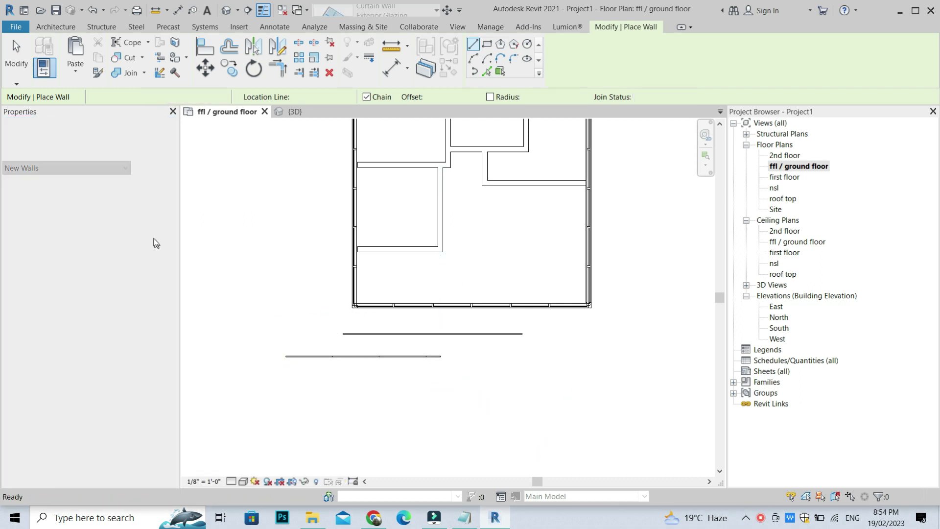
- Draw a Storefront sample wall beneath the other two
{"action": "left_click", "coordinate": [91, 146]}
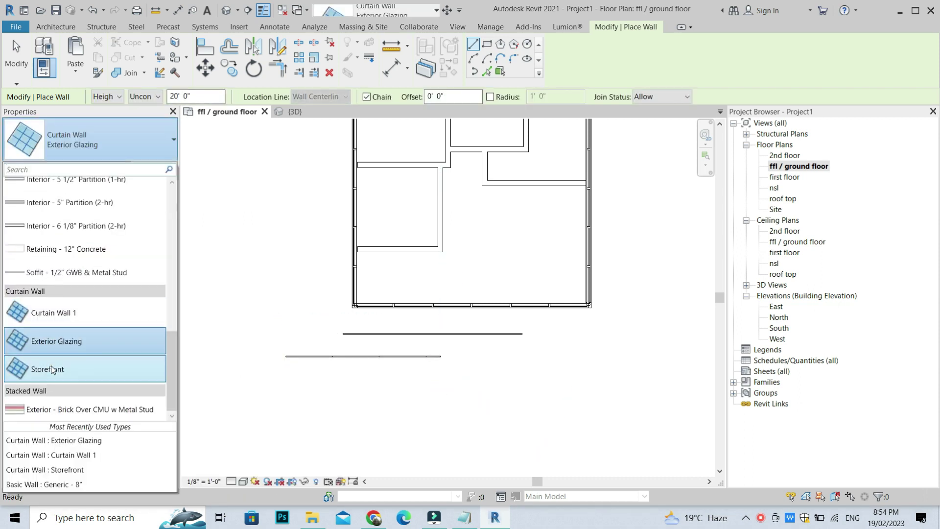
{"action": "left_click", "coordinate": [51, 365]}
{"action": "left_click", "coordinate": [239, 383]}
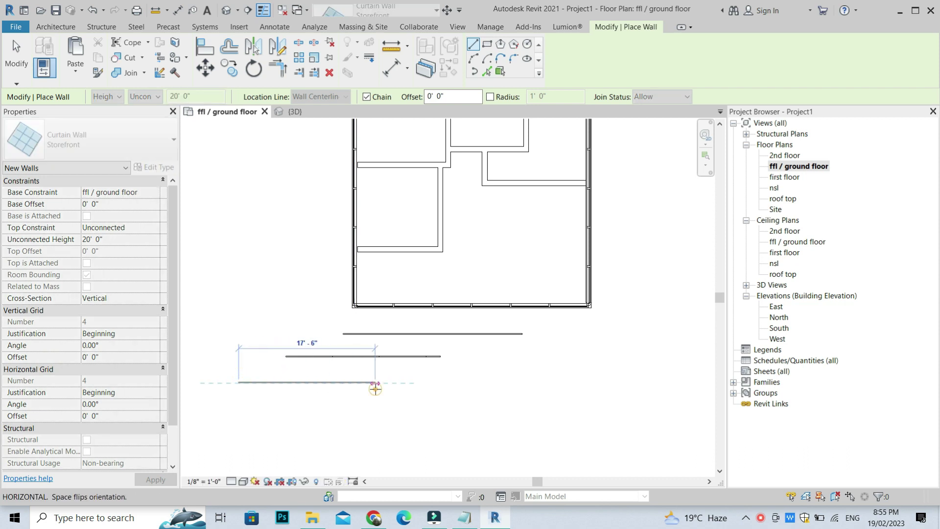
{"action": "left_click", "coordinate": [375, 383]}
{"action": "key", "text": "Escape"}
{"action": "key", "text": "Escape"}
{"action": "left_click", "coordinate": [291, 112]}
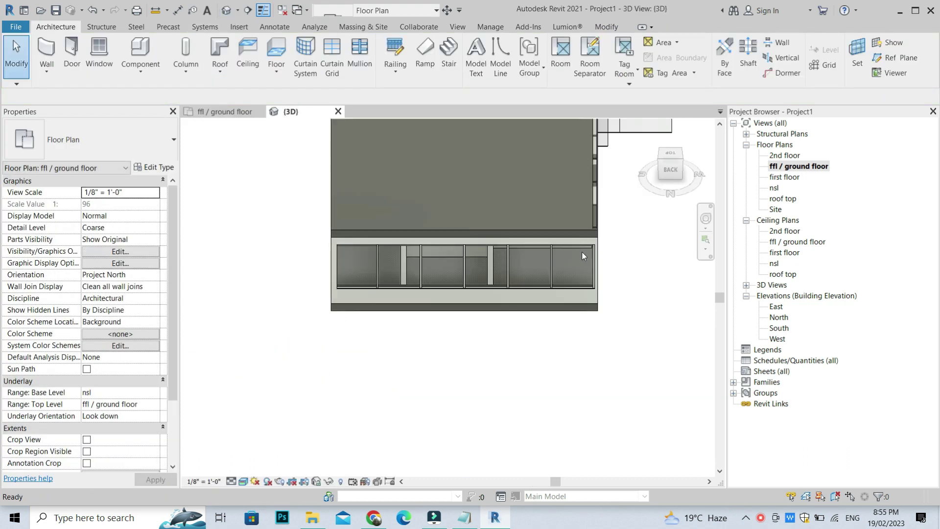
{"action": "mouse_move", "coordinate": [654, 184]}
{"action": "left_mouse_down"}
{"action": "mouse_move", "coordinate": [313, 226]}
{"action": "mouse_move", "coordinate": [318, 275]}
{"action": "left_mouse_up"}
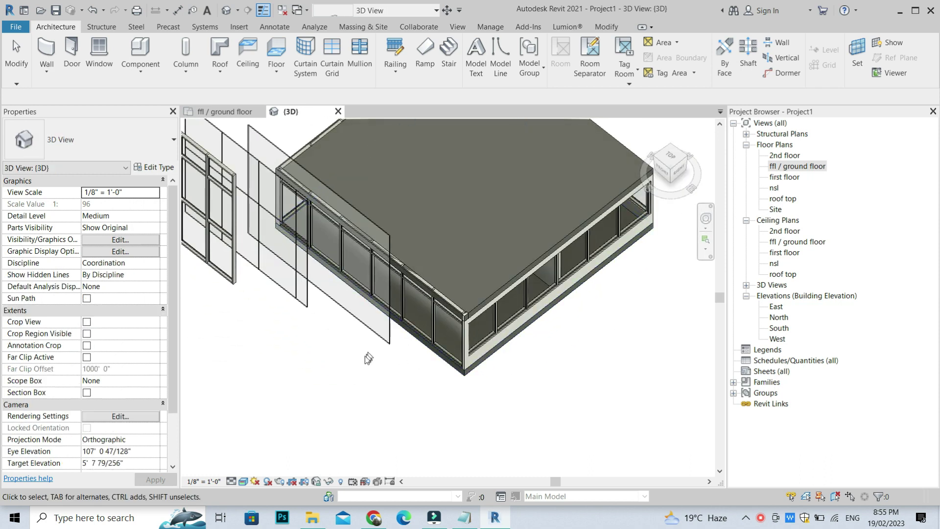
{"action": "scroll", "coordinate": [304, 182], "scroll_direction": "up", "scroll_amount": 3}
{"action": "scroll", "coordinate": [275, 192], "scroll_direction": "up", "scroll_amount": 2}
{"action": "left_click", "coordinate": [275, 192]}
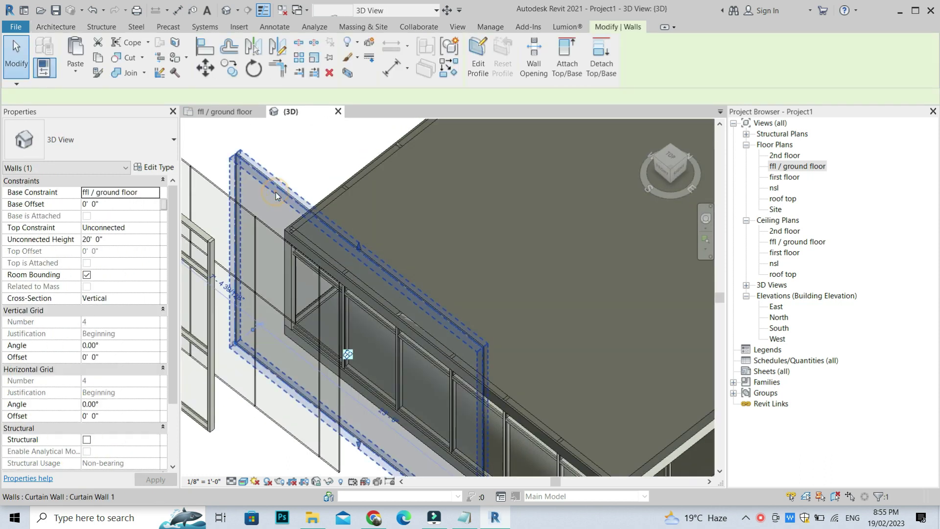
{"action": "scroll", "coordinate": [274, 186], "scroll_direction": "down", "scroll_amount": 2}
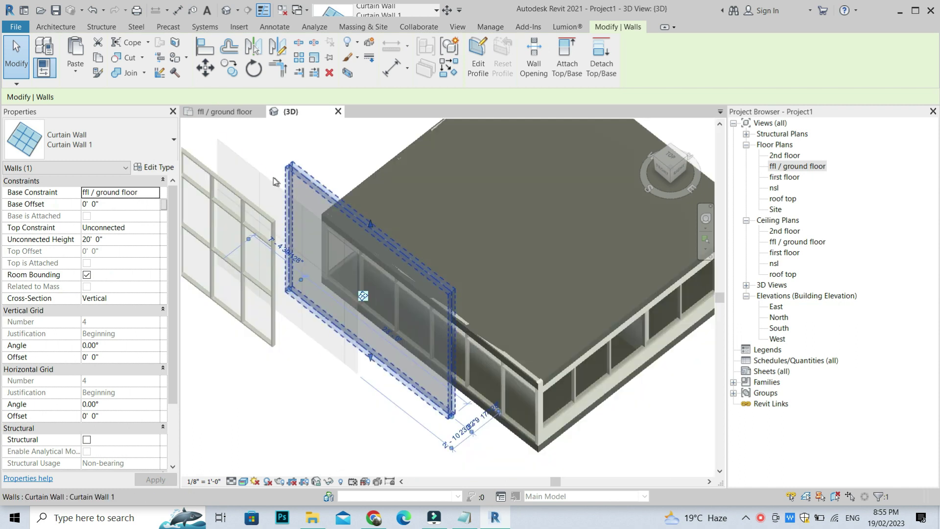
{"action": "scroll", "coordinate": [272, 179], "scroll_direction": "down", "scroll_amount": 1}
{"action": "left_click", "coordinate": [272, 178]}
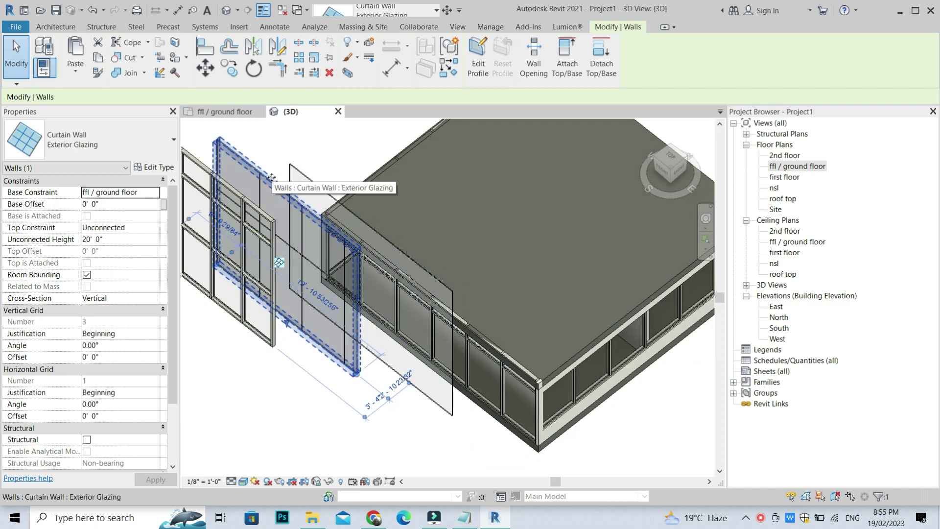
{"action": "left_click", "coordinate": [242, 212]}
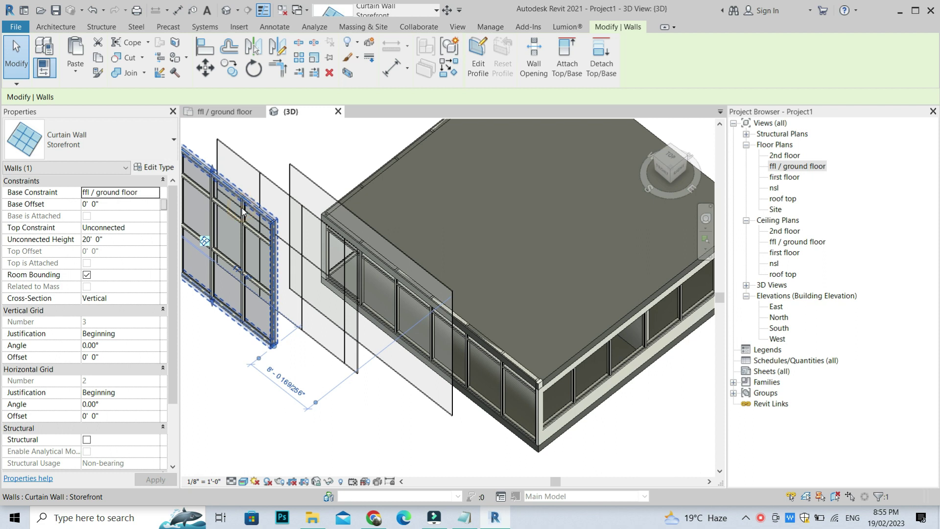
{"action": "left_click", "coordinate": [375, 416]}
{"action": "scroll", "coordinate": [244, 207], "scroll_direction": "up", "scroll_amount": 5}
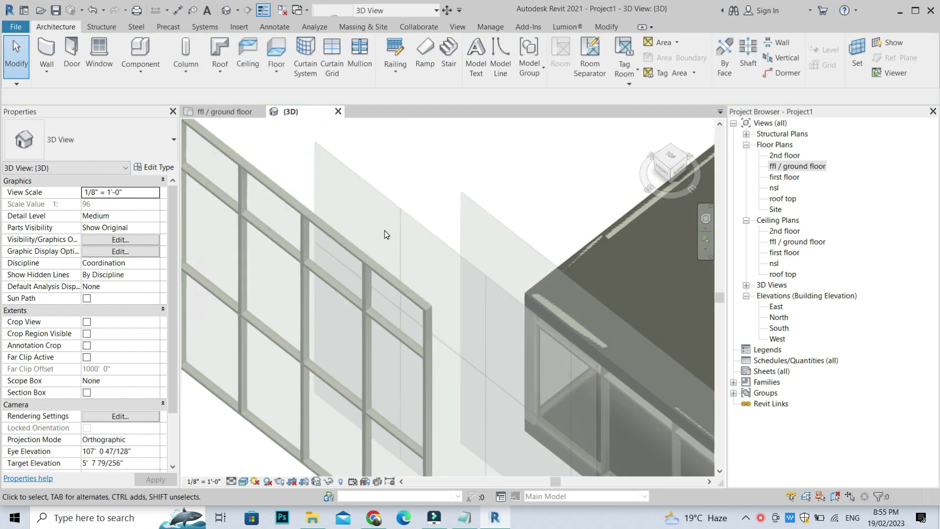
{"action": "scroll", "coordinate": [325, 275], "scroll_direction": "up", "scroll_amount": 3}
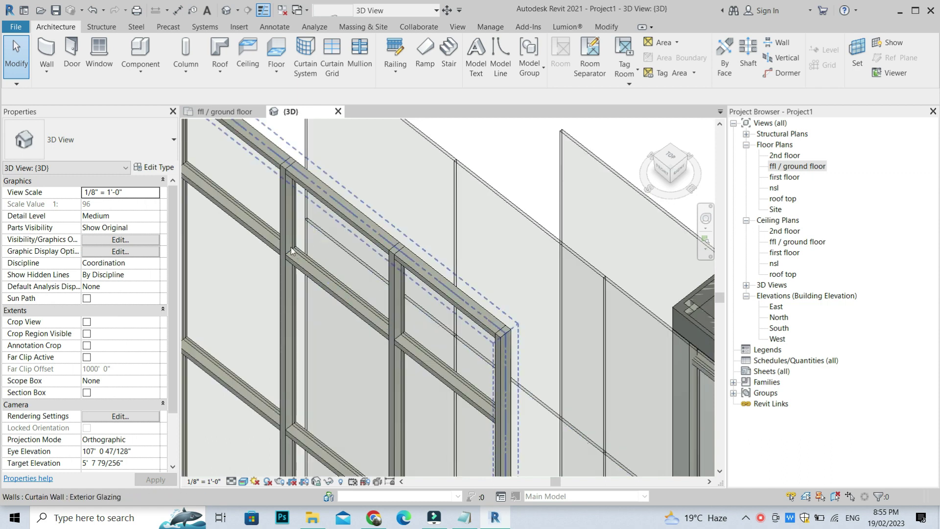
{"action": "scroll", "coordinate": [334, 227], "scroll_direction": "down", "scroll_amount": 3}
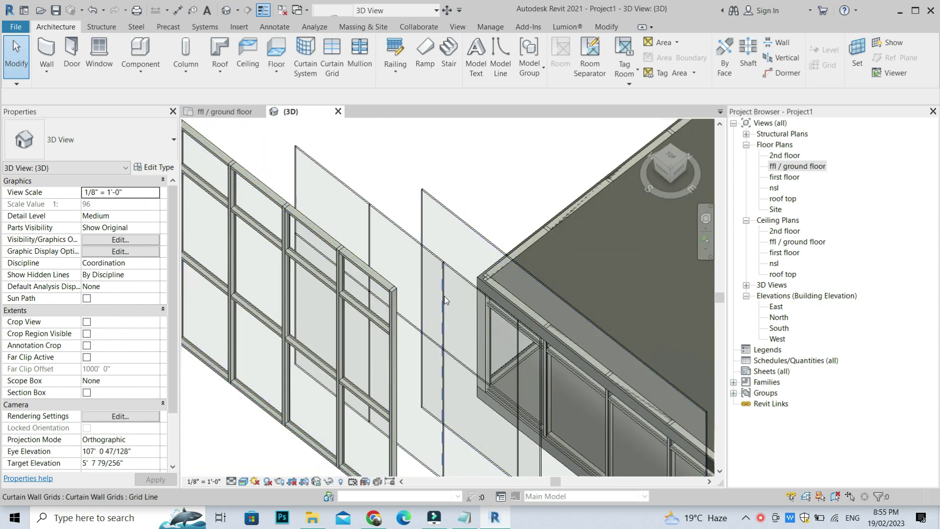
{"action": "left_click", "coordinate": [391, 211]}
{"action": "scroll", "coordinate": [390, 209], "scroll_direction": "up", "scroll_amount": 2}
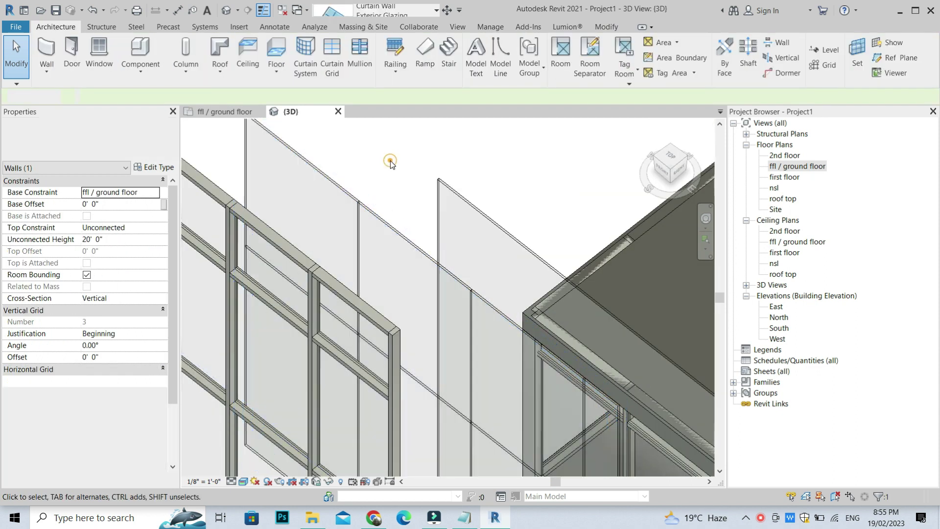
{"action": "key", "text": "Escape"}
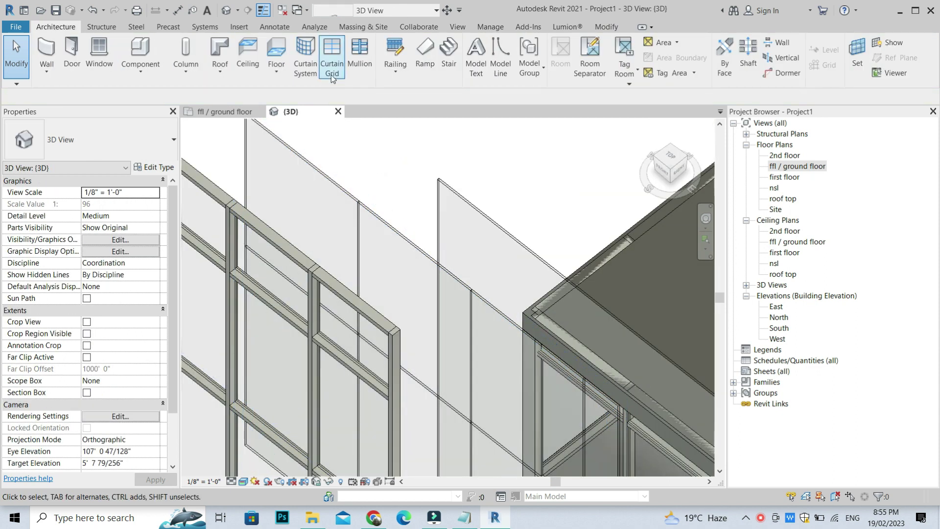
{"action": "left_click", "coordinate": [373, 229]}
{"action": "scroll", "coordinate": [357, 221], "scroll_direction": "up", "scroll_amount": 1}
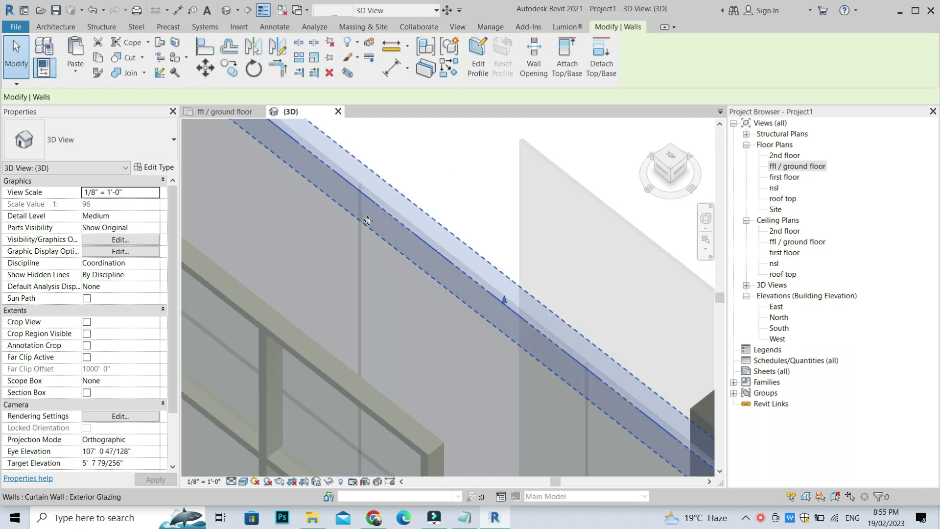
{"action": "scroll", "coordinate": [350, 201], "scroll_direction": "up", "scroll_amount": 1}
{"action": "scroll", "coordinate": [341, 181], "scroll_direction": "up", "scroll_amount": 1}
{"action": "scroll", "coordinate": [342, 181], "scroll_direction": "down", "scroll_amount": 2}
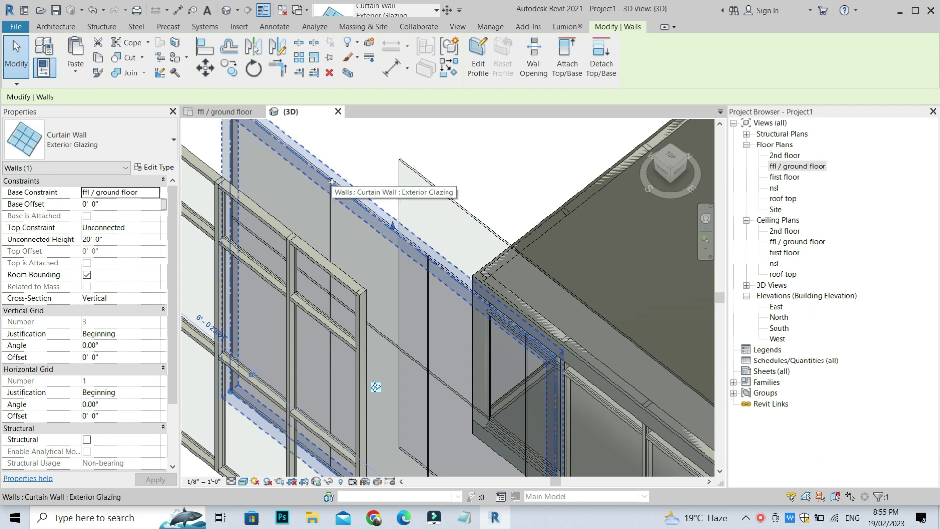
{"action": "scroll", "coordinate": [274, 284], "scroll_direction": "down", "scroll_amount": 3}
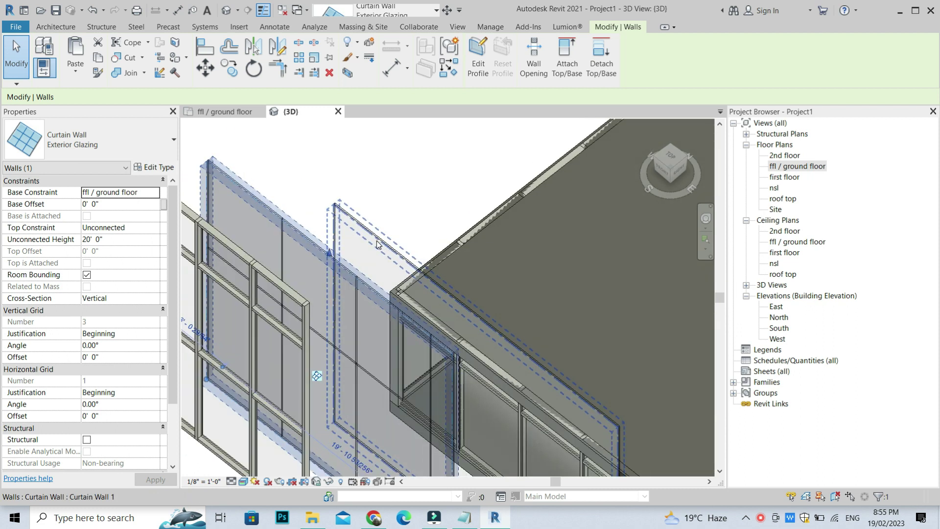
{"action": "left_click", "coordinate": [376, 240]}
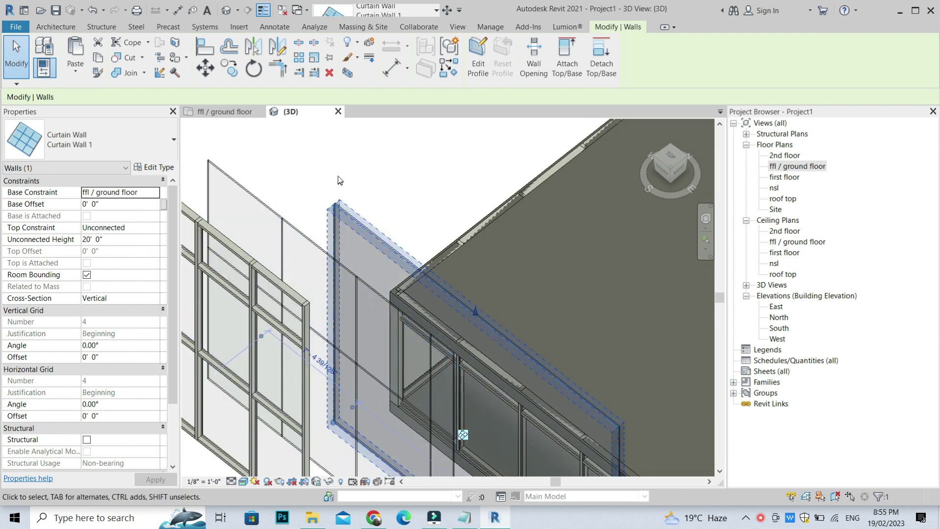
{"action": "scroll", "coordinate": [338, 175], "scroll_direction": "down", "scroll_amount": 3}
{"action": "scroll", "coordinate": [348, 345], "scroll_direction": "down", "scroll_amount": 2}
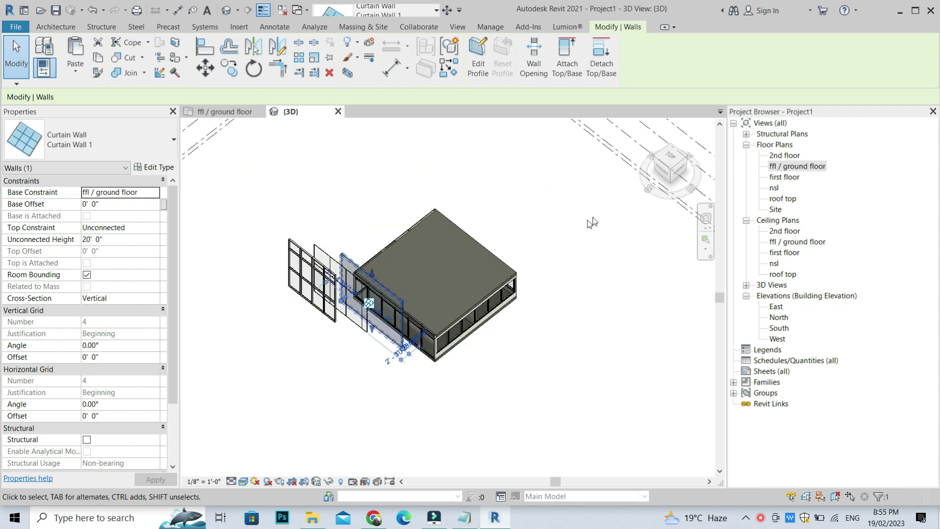
{"action": "left_click", "coordinate": [679, 170]}
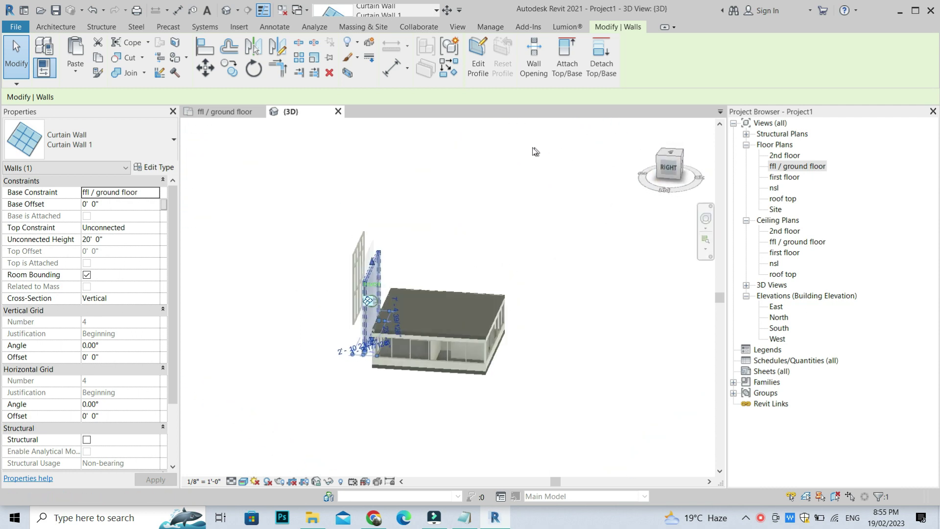
{"action": "middle_click_drag", "start_coordinate": [588, 157], "coordinate": [504, 151], "text": "shift"}
{"action": "scroll", "coordinate": [442, 323], "scroll_direction": "up", "scroll_amount": 4}
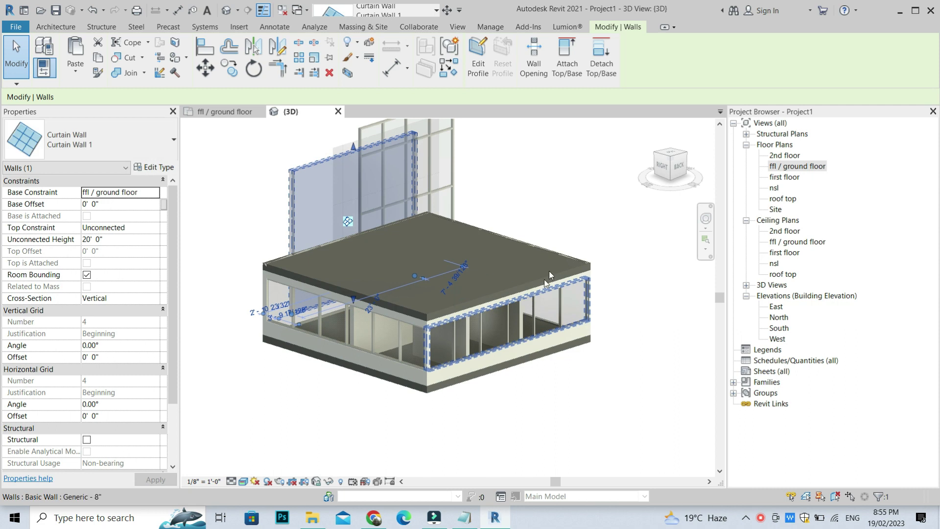
{"action": "left_click_drag", "start_coordinate": [670, 166], "coordinate": [649, 196]}
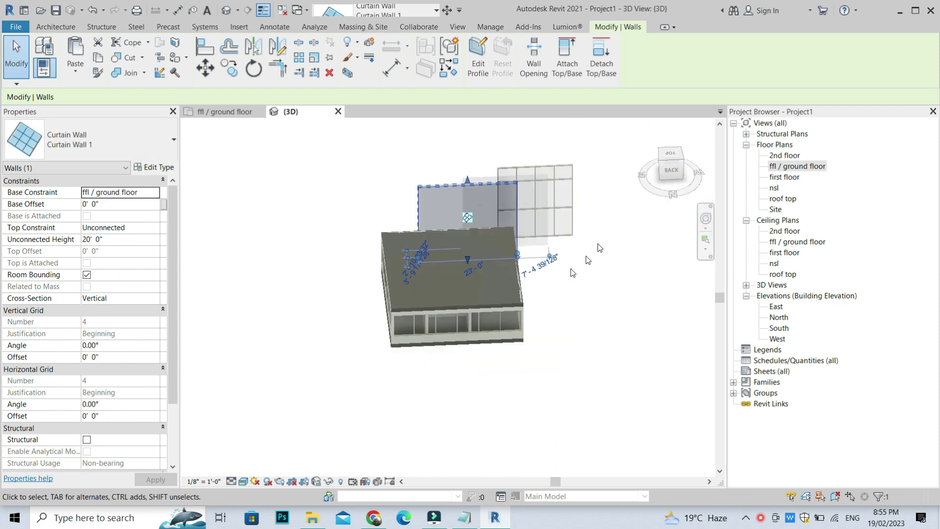
{"action": "scroll", "coordinate": [417, 326], "scroll_direction": "up", "scroll_amount": 2}
{"action": "middle_click_drag", "start_coordinate": [410, 294], "coordinate": [509, 220]}
{"action": "scroll", "coordinate": [509, 220], "scroll_direction": "up", "scroll_amount": 2}
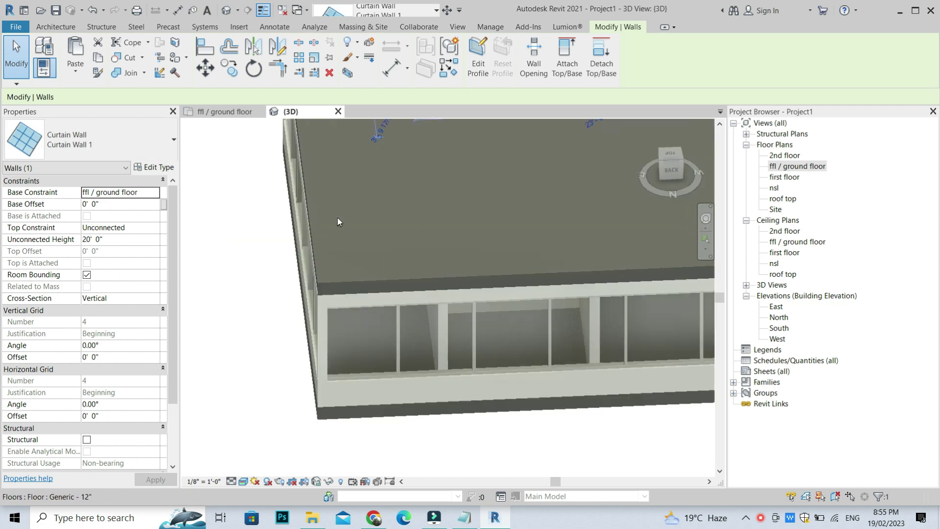
{"action": "scroll", "coordinate": [337, 333], "scroll_direction": "down", "scroll_amount": 4}
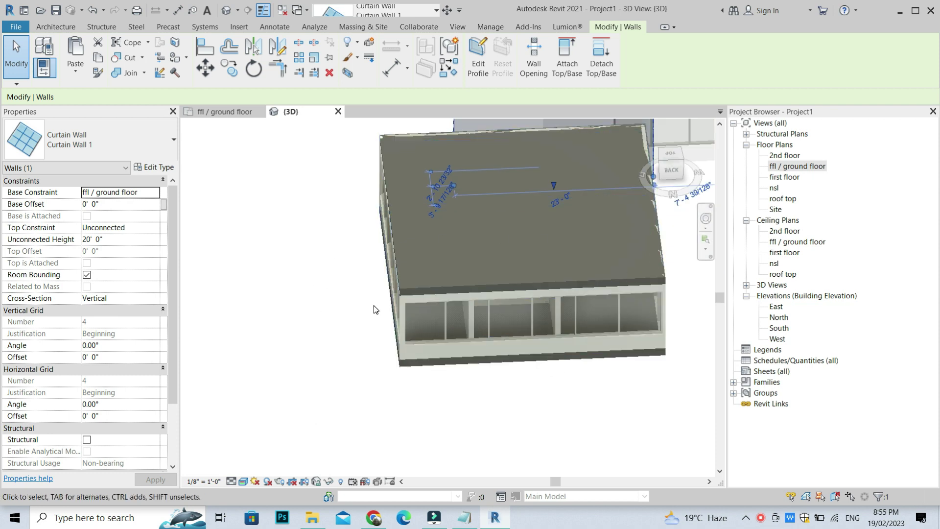
{"action": "scroll", "coordinate": [377, 305], "scroll_direction": "down", "scroll_amount": 2}
{"action": "key", "text": "Tab"}
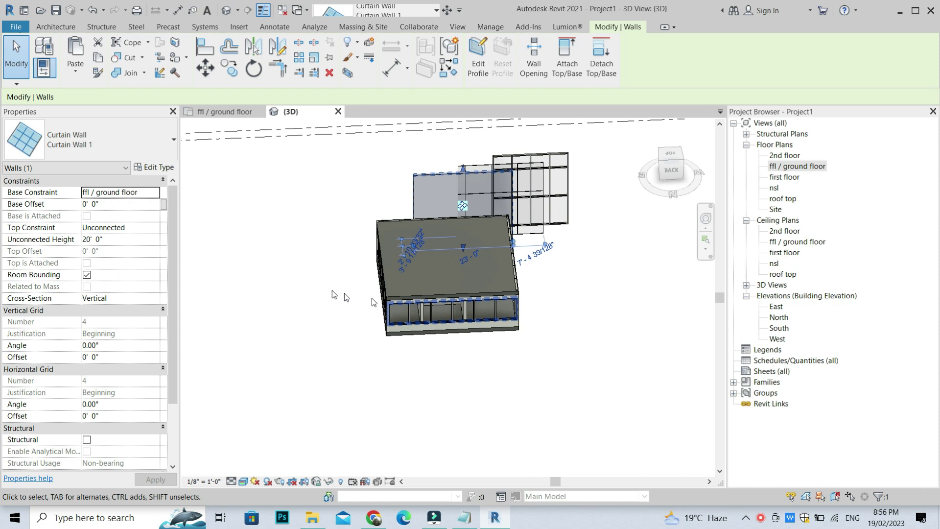
{"action": "scroll", "coordinate": [456, 242], "scroll_direction": "up", "scroll_amount": 2}
{"action": "scroll", "coordinate": [447, 206], "scroll_direction": "down", "scroll_amount": 3}
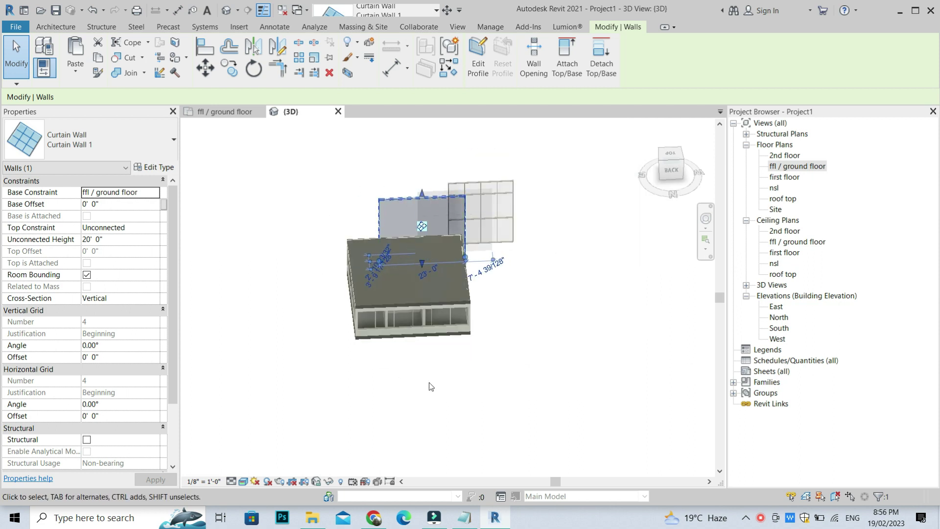
{"action": "scroll", "coordinate": [416, 343], "scroll_direction": "up", "scroll_amount": 3}
{"action": "scroll", "coordinate": [312, 270], "scroll_direction": "up", "scroll_amount": 2}
{"action": "scroll", "coordinate": [311, 241], "scroll_direction": "up", "scroll_amount": 2}
{"action": "scroll", "coordinate": [342, 240], "scroll_direction": "up", "scroll_amount": 2}
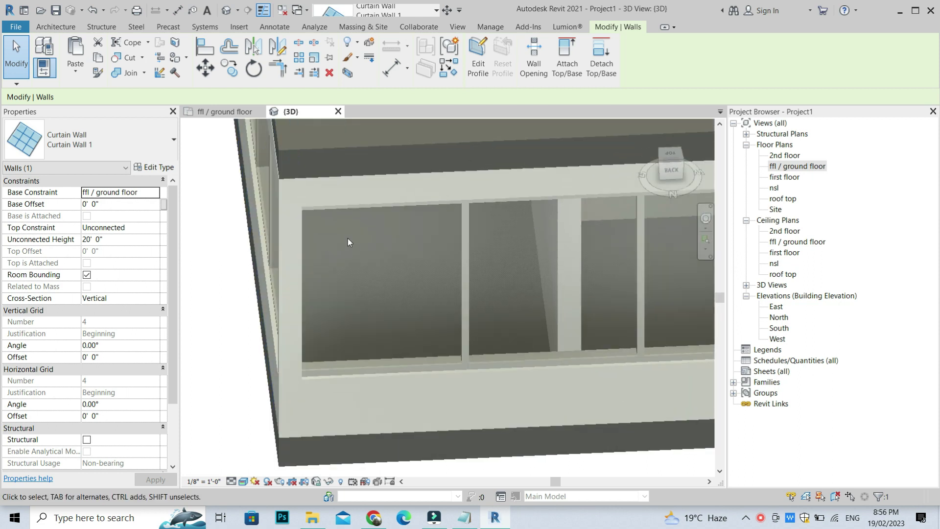
{"action": "scroll", "coordinate": [361, 252], "scroll_direction": "down", "scroll_amount": 2}
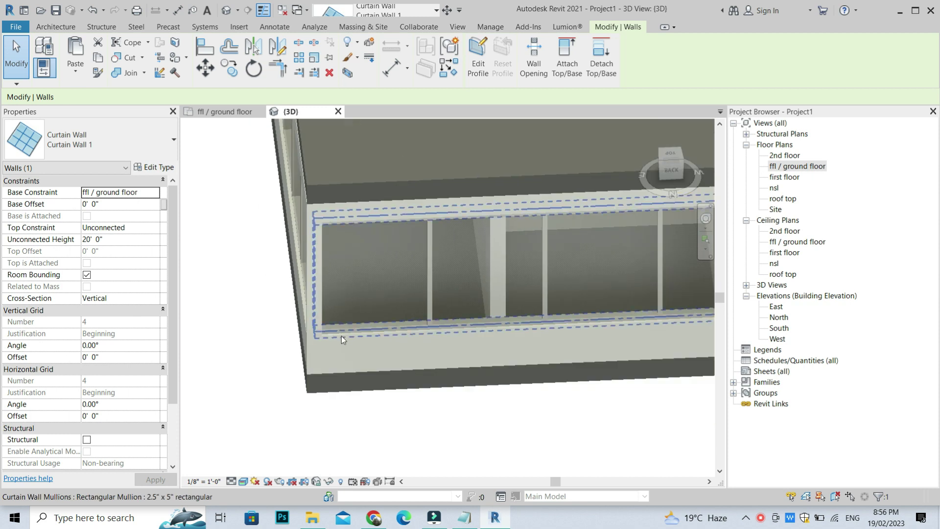
{"action": "scroll", "coordinate": [352, 318], "scroll_direction": "up", "scroll_amount": 1}
{"action": "scroll", "coordinate": [381, 294], "scroll_direction": "up", "scroll_amount": 1}
{"action": "scroll", "coordinate": [329, 325], "scroll_direction": "down", "scroll_amount": 1}
{"action": "scroll", "coordinate": [327, 325], "scroll_direction": "down", "scroll_amount": 2}
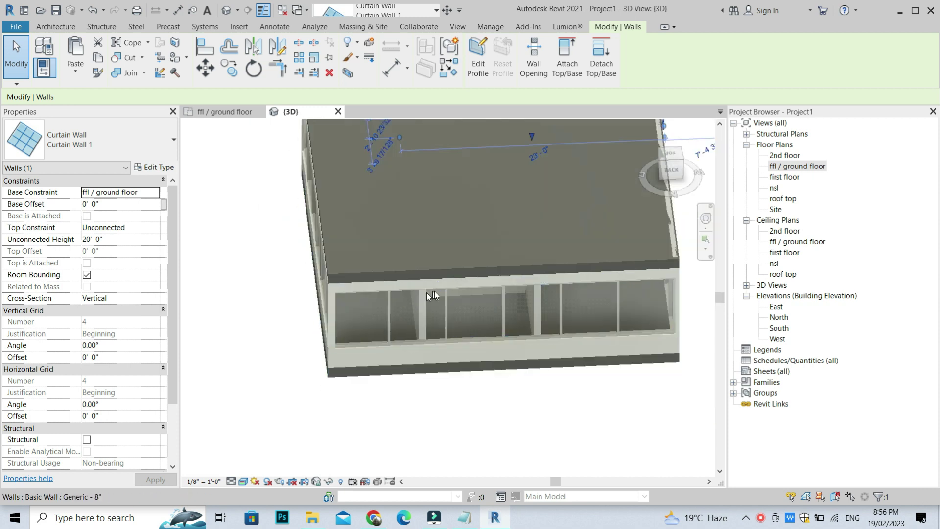
{"action": "scroll", "coordinate": [328, 325], "scroll_direction": "down", "scroll_amount": 2}
{"action": "left_click_drag", "start_coordinate": [653, 175], "coordinate": [690, 167]}
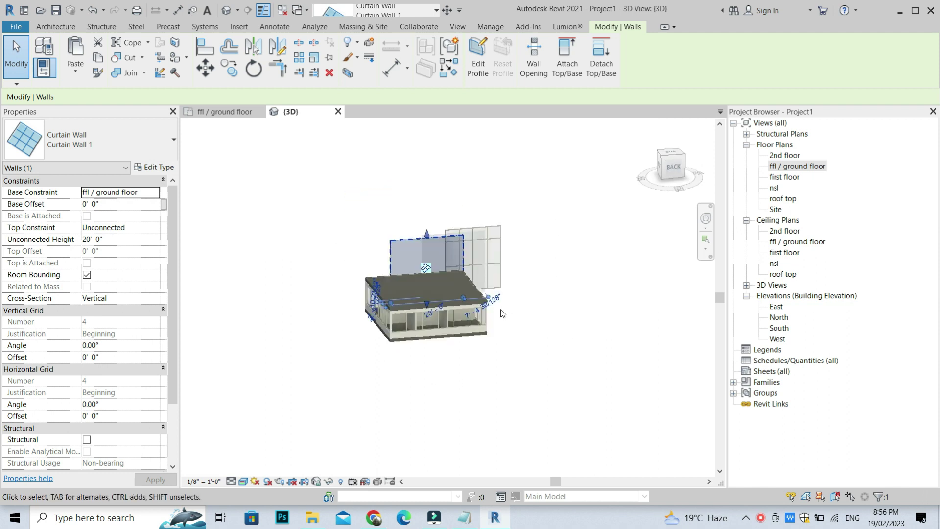
{"action": "scroll", "coordinate": [499, 313], "scroll_direction": "up", "scroll_amount": 1}
{"action": "scroll", "coordinate": [499, 313], "scroll_direction": "up", "scroll_amount": 2}
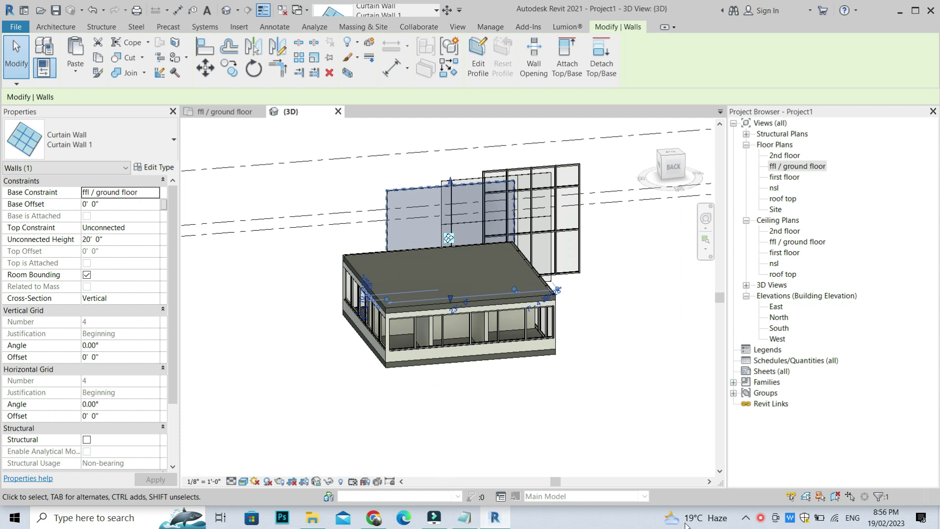
{"action": "right_click", "coordinate": [760, 518]}
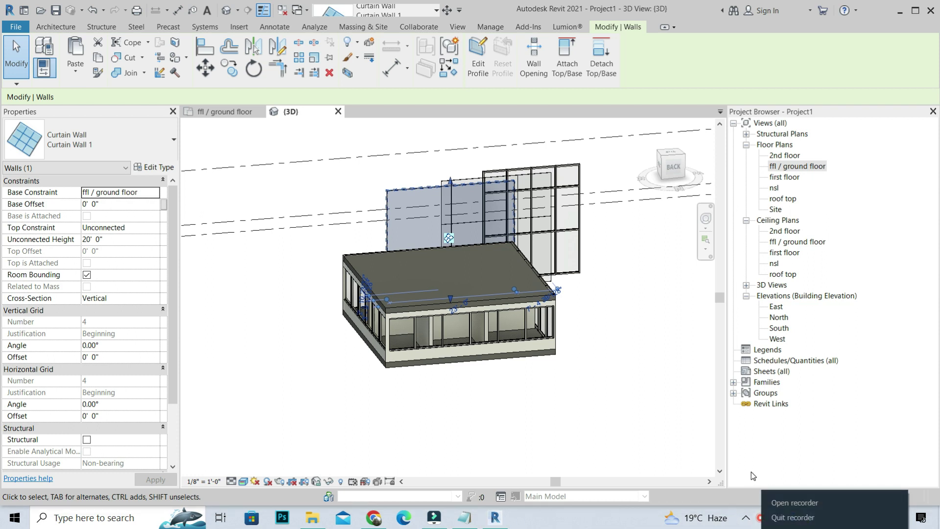
{"action": "left_click", "coordinate": [781, 502]}
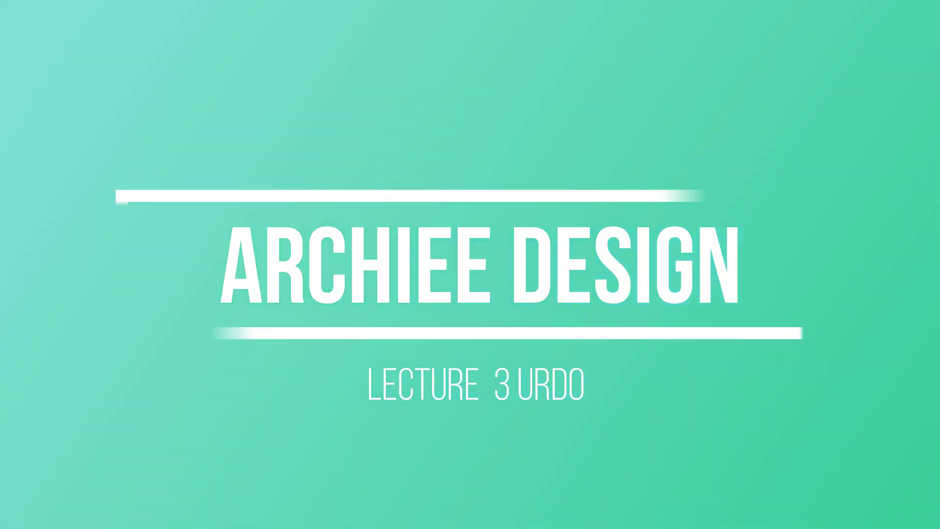